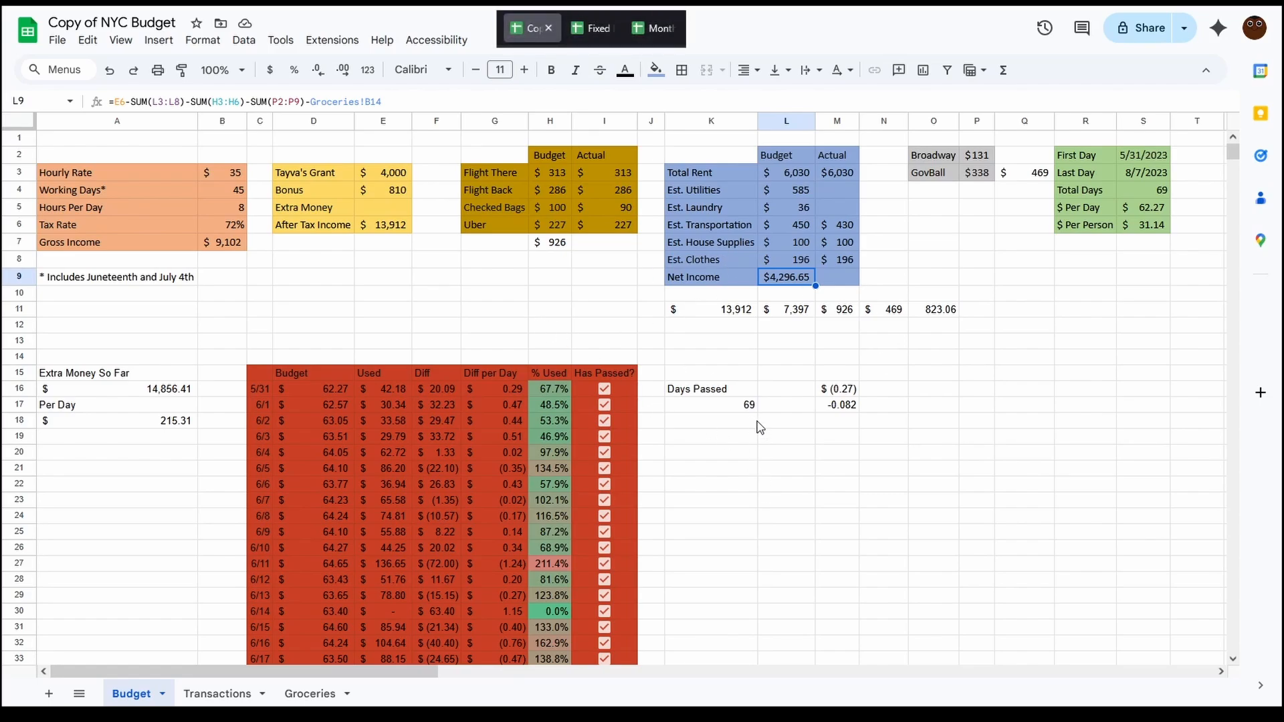
Switch to the Fixed NYC Budget spreadsheet and look over the Travel Budget tables on the Budget Info sheet
key(ctrl+Tab)
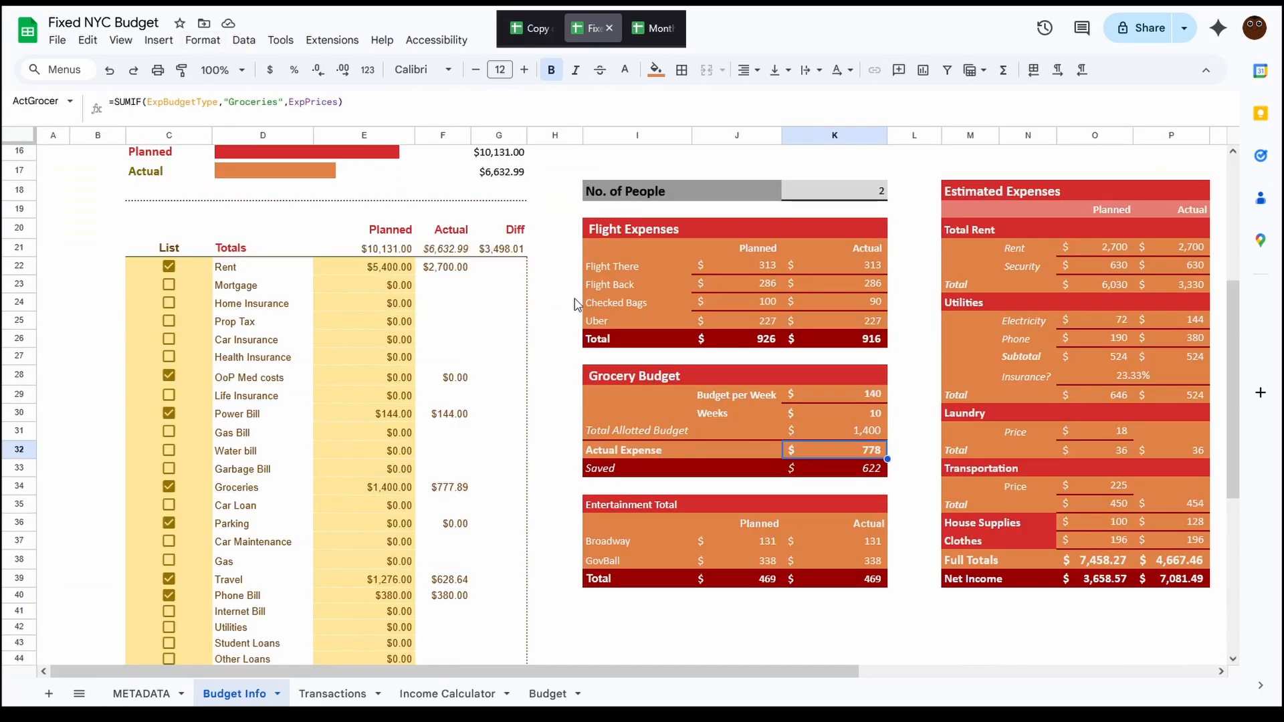
scroll(692, 444, up, 5)
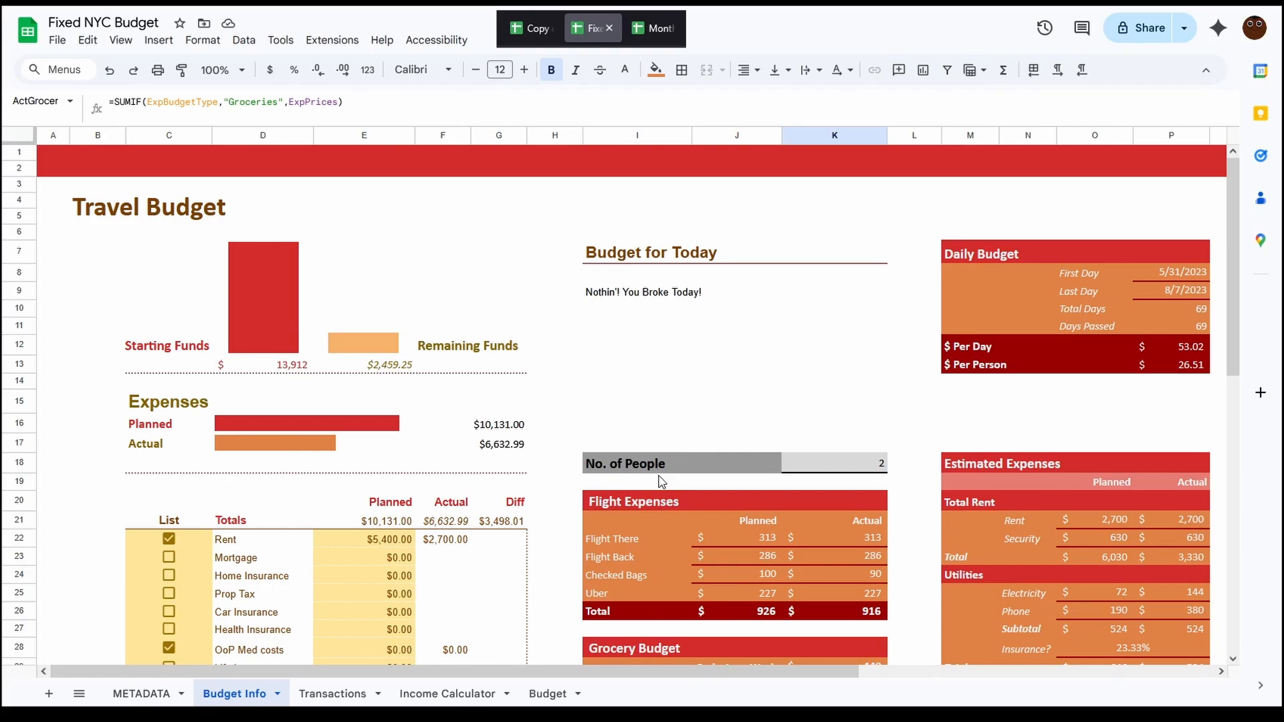
scroll(656, 398, down, 6)
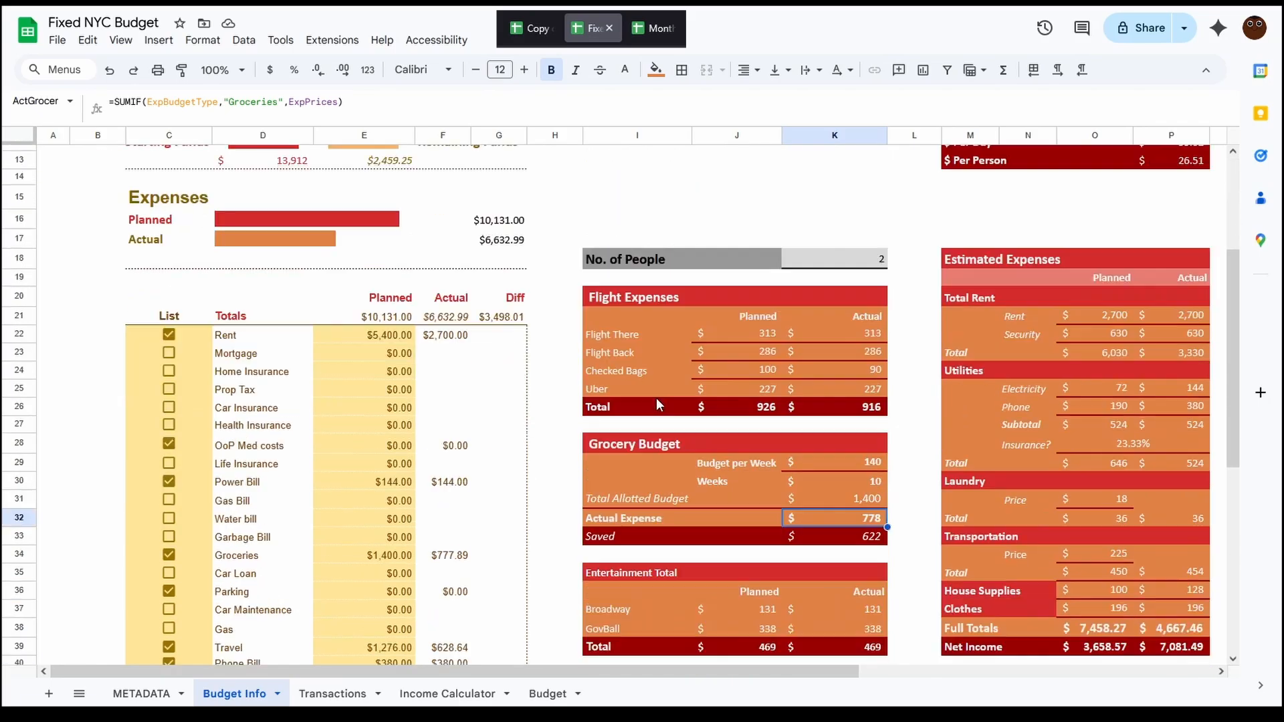
scroll(659, 408, up, 4)
scroll(659, 408, up, 3)
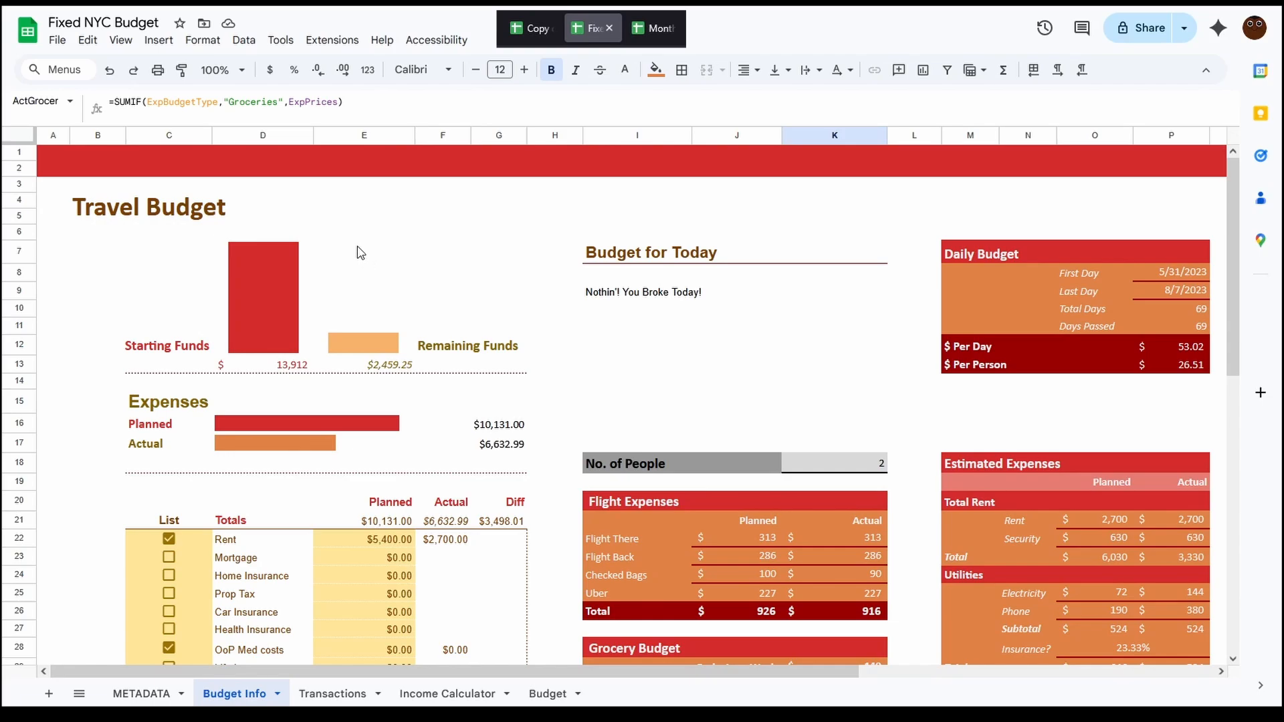
Switch to the Monthly budget spreadsheet and review its Summary layout and its Transactions sheet
key(ctrl+Tab)
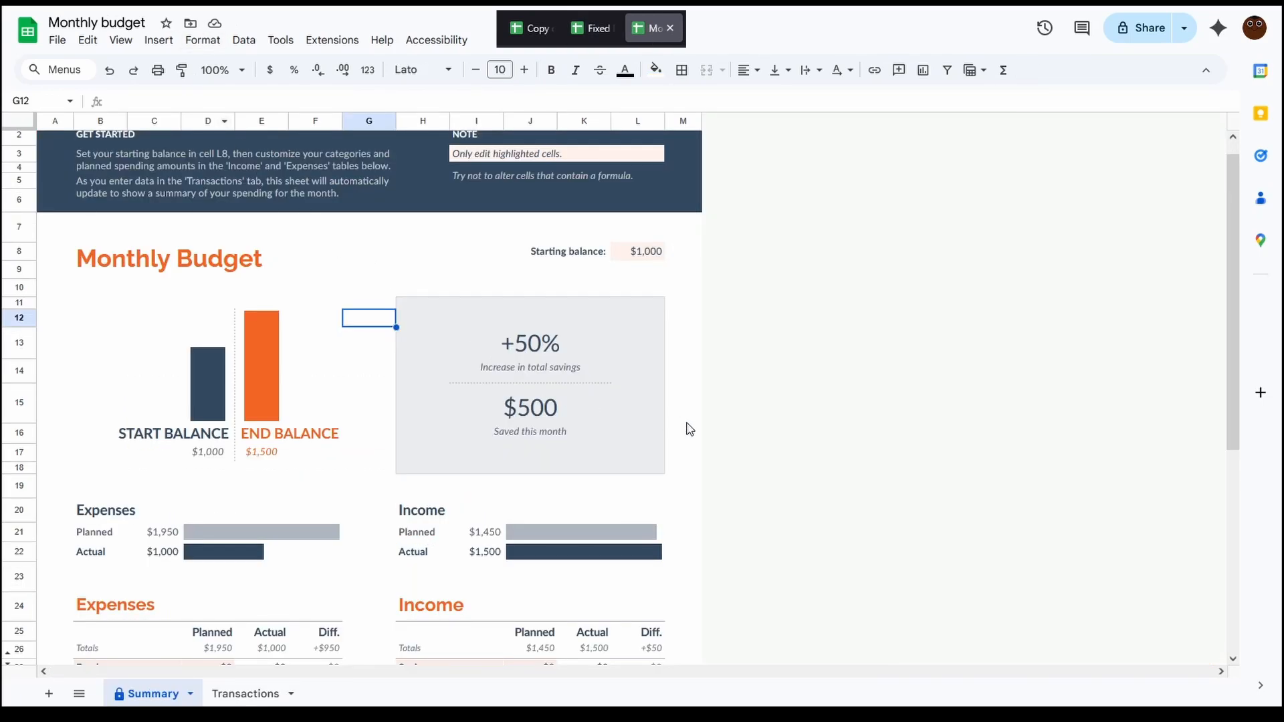
scroll(602, 451, down, 10)
scroll(441, 455, up, 11)
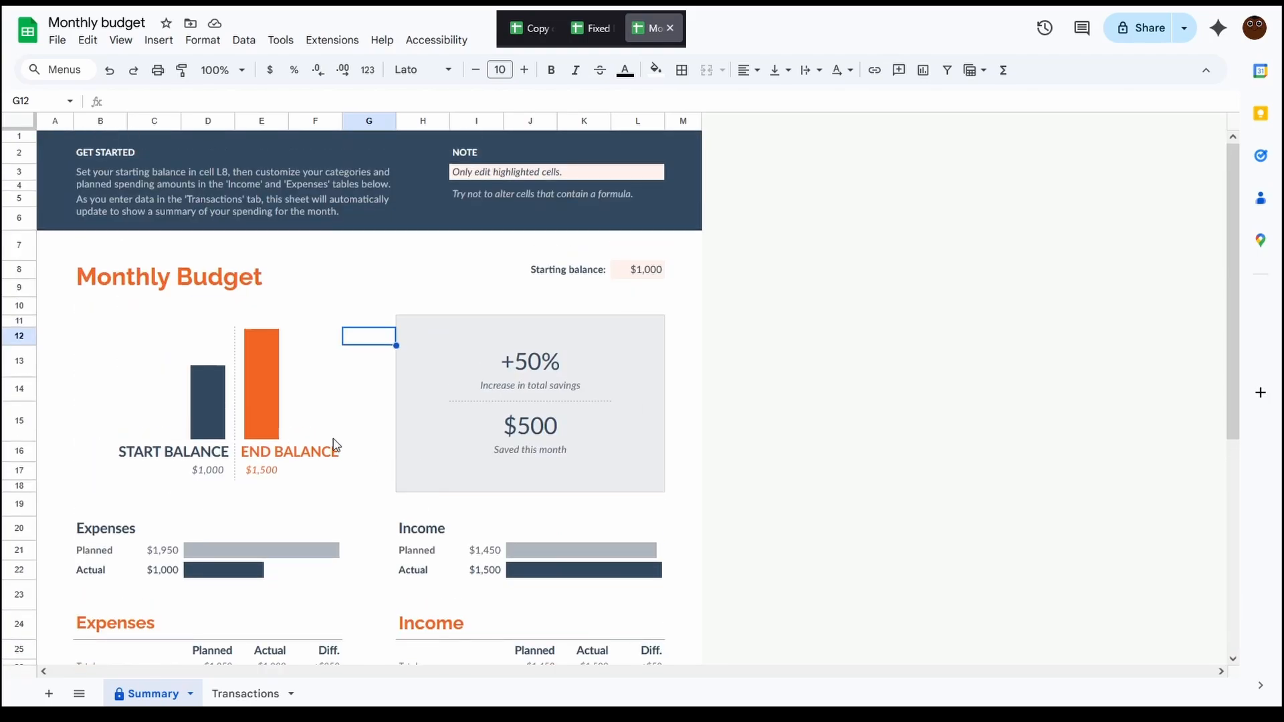
scroll(342, 445, down, 1)
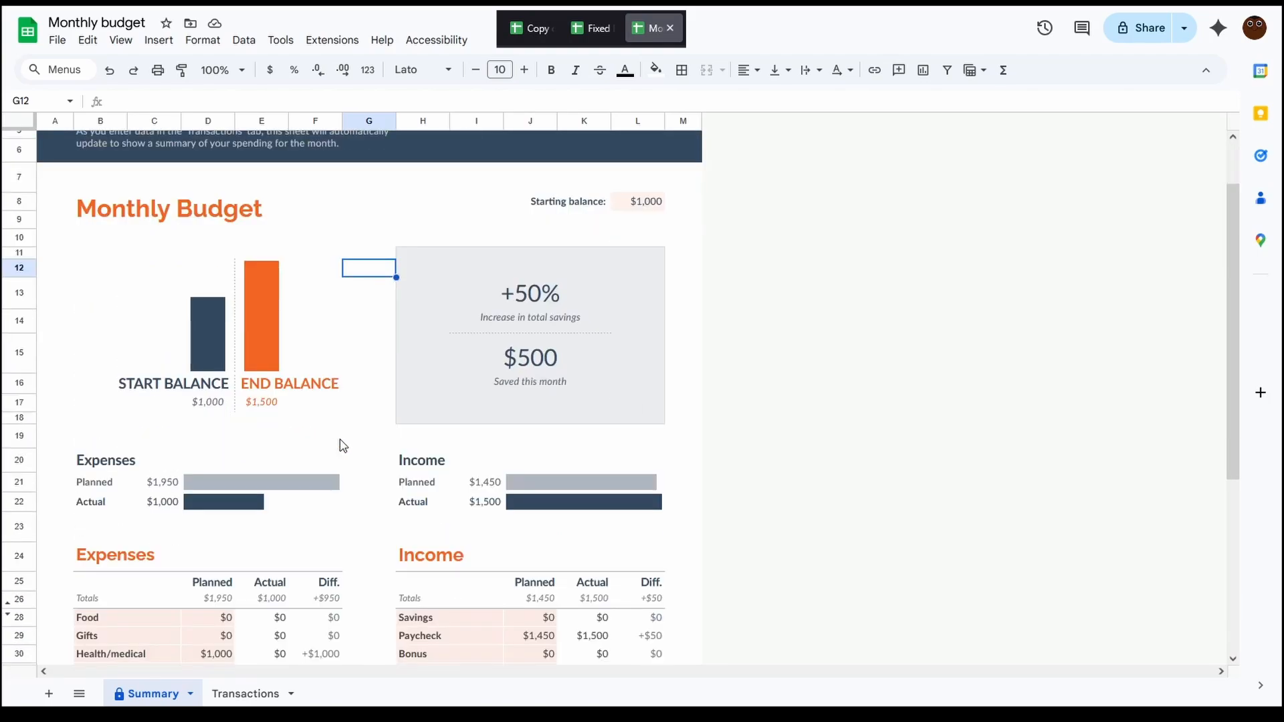
scroll(342, 445, up, 1)
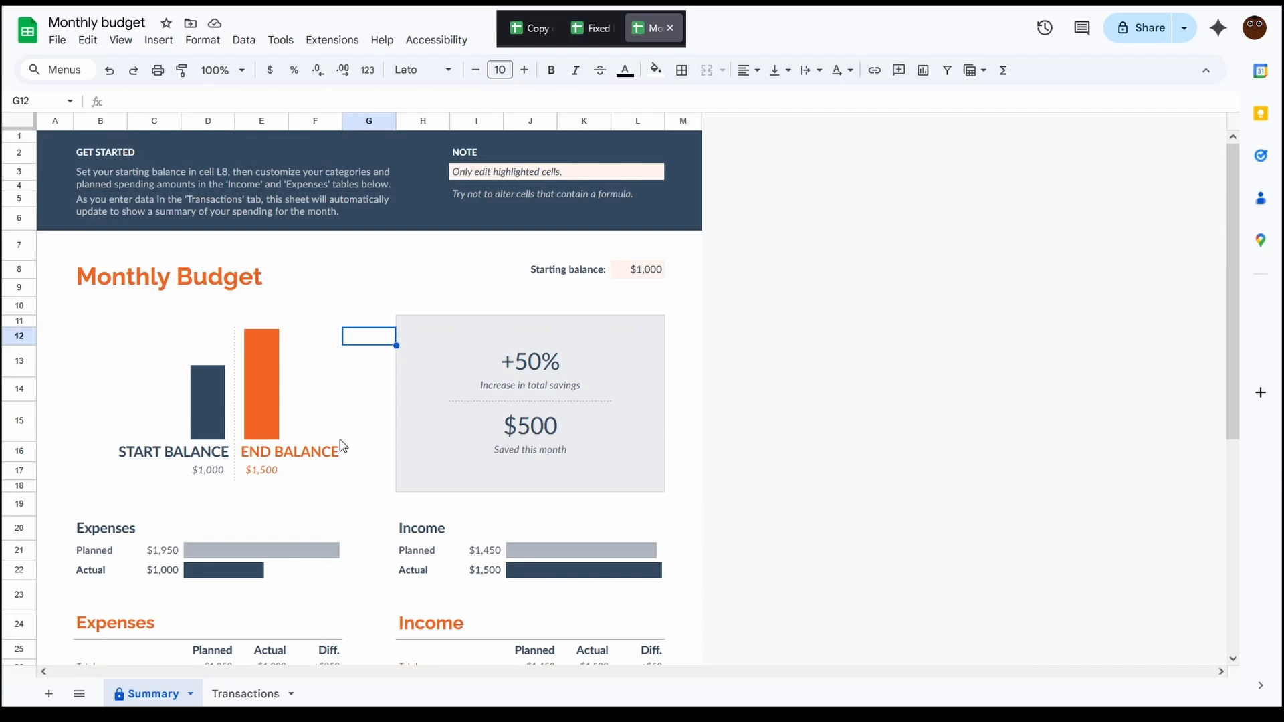
scroll(355, 462, down, 4)
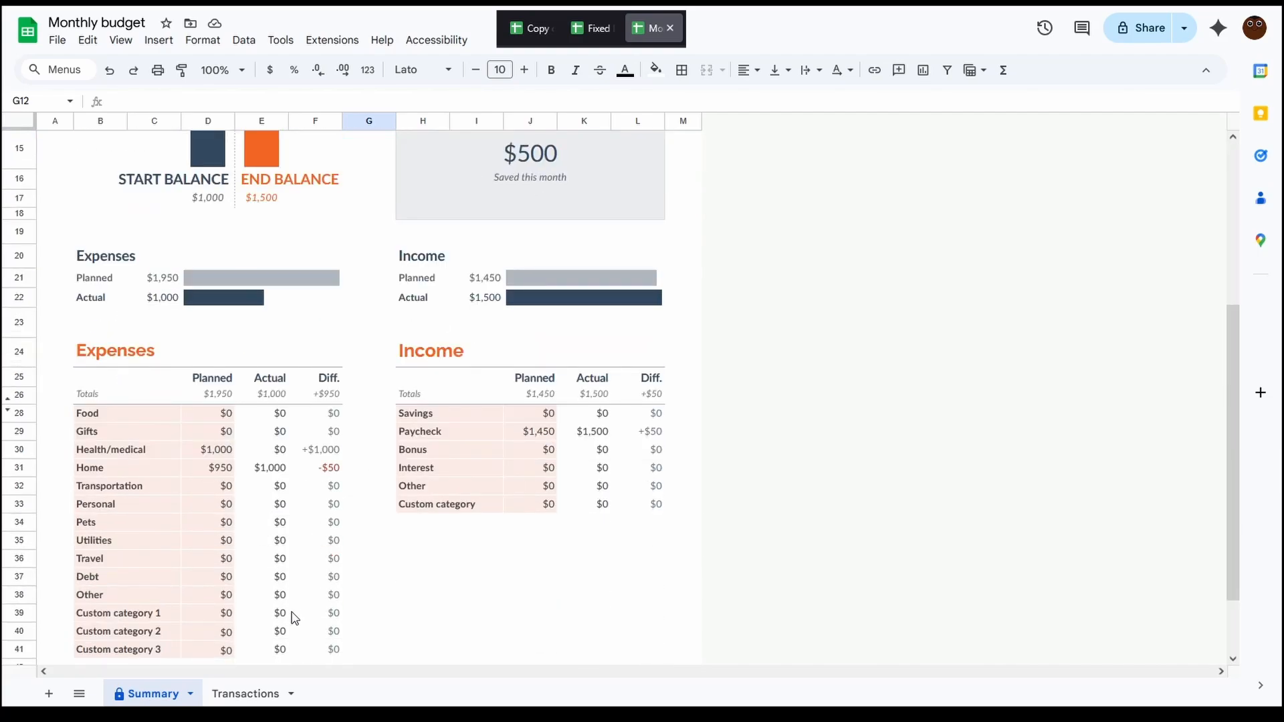
click(246, 695)
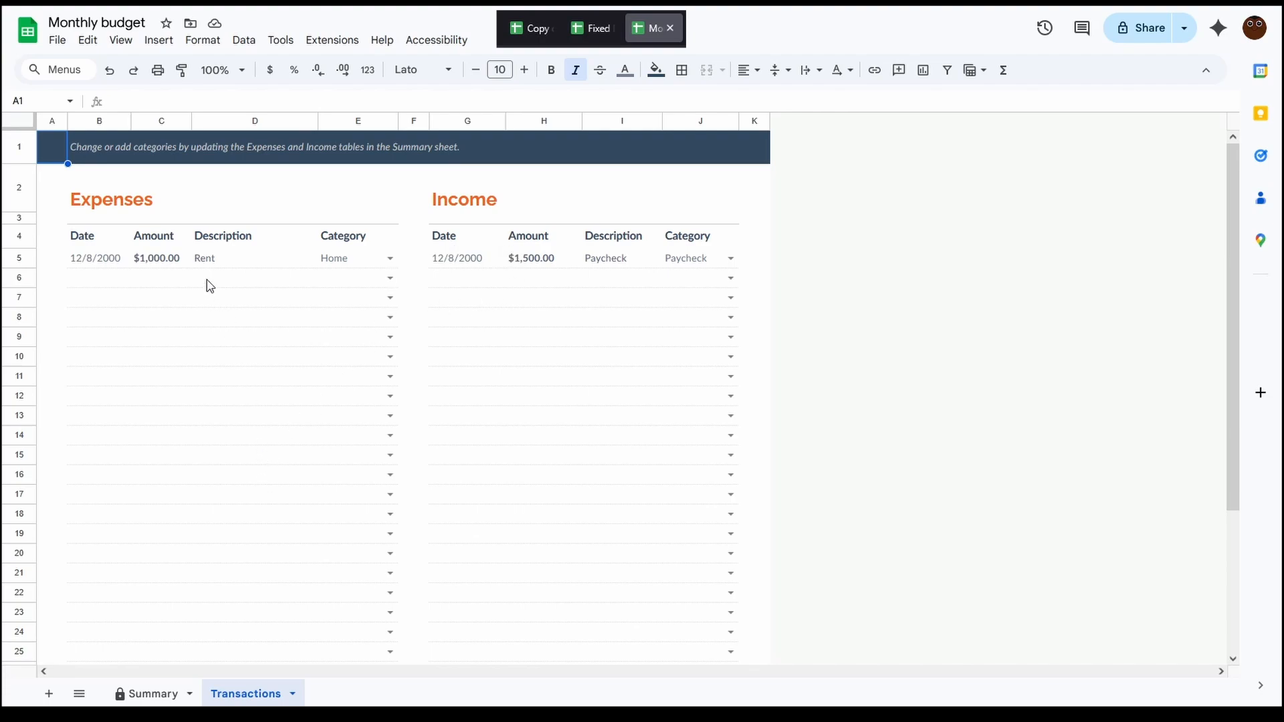
Open the version history of Fixed NYC Budget and examine the May 24, 2024, 2:57 AM version across its columns
click(580, 31)
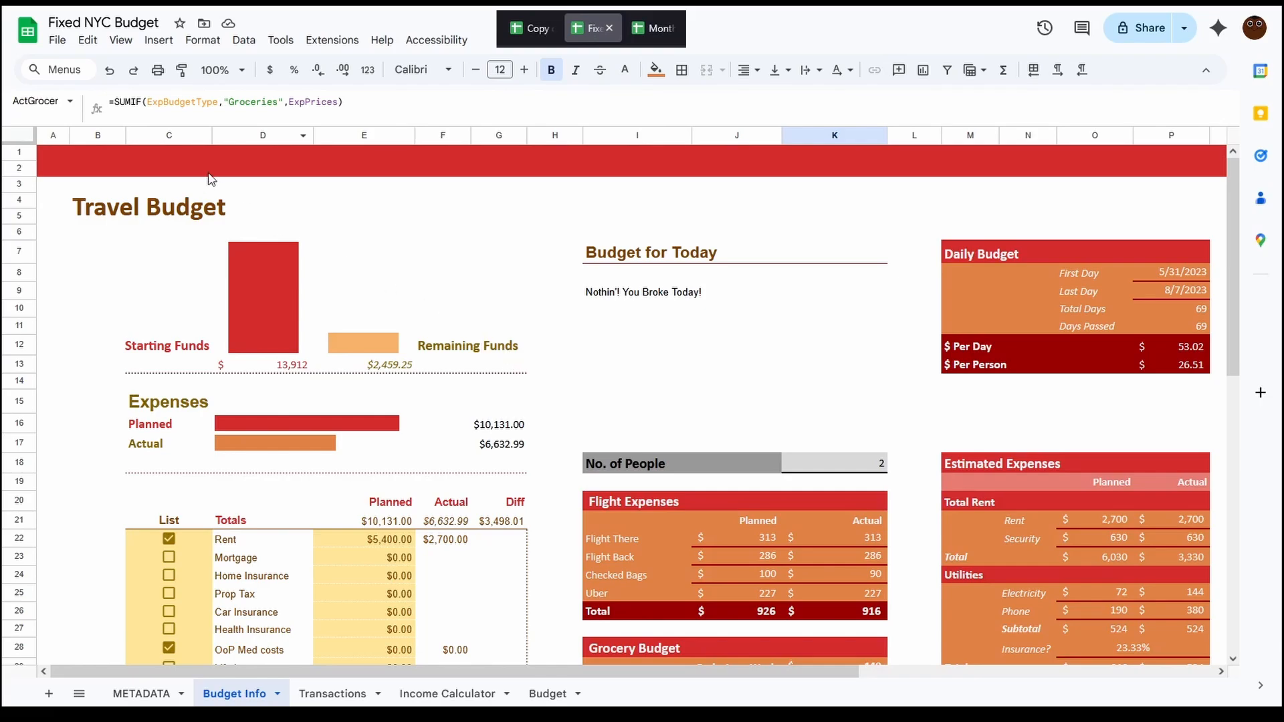
click(58, 40)
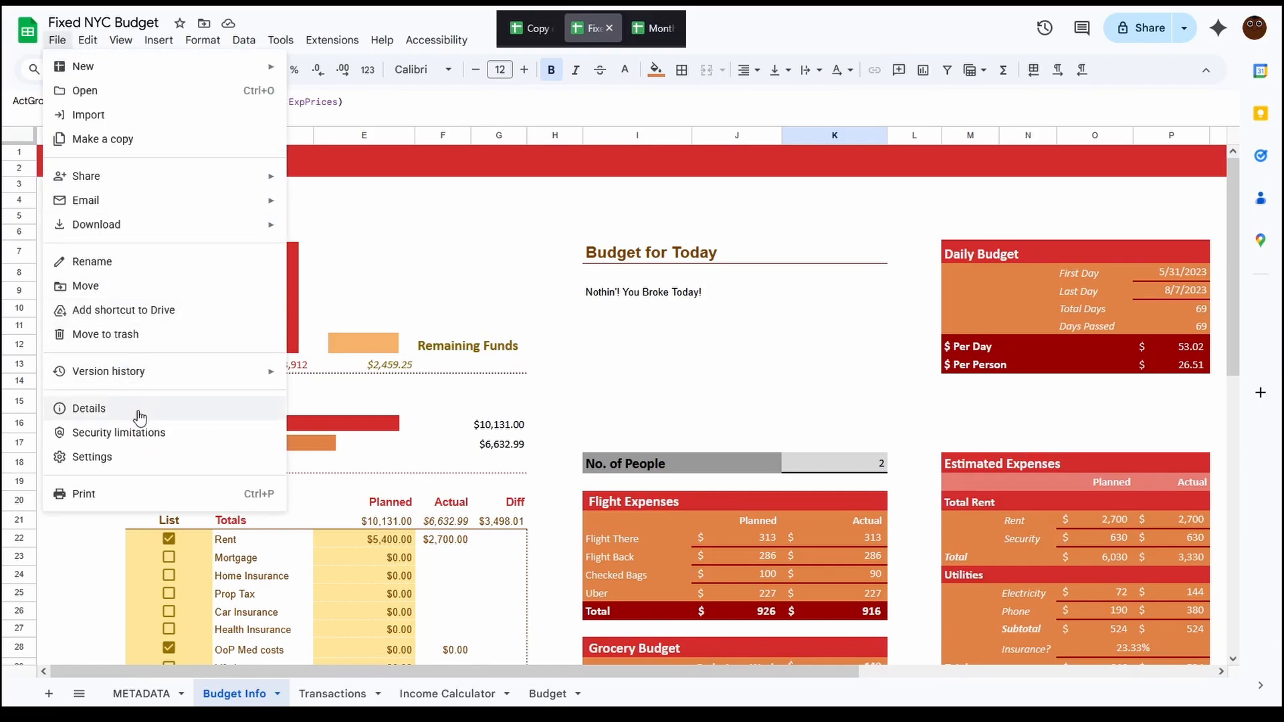
mouse_move(156, 381)
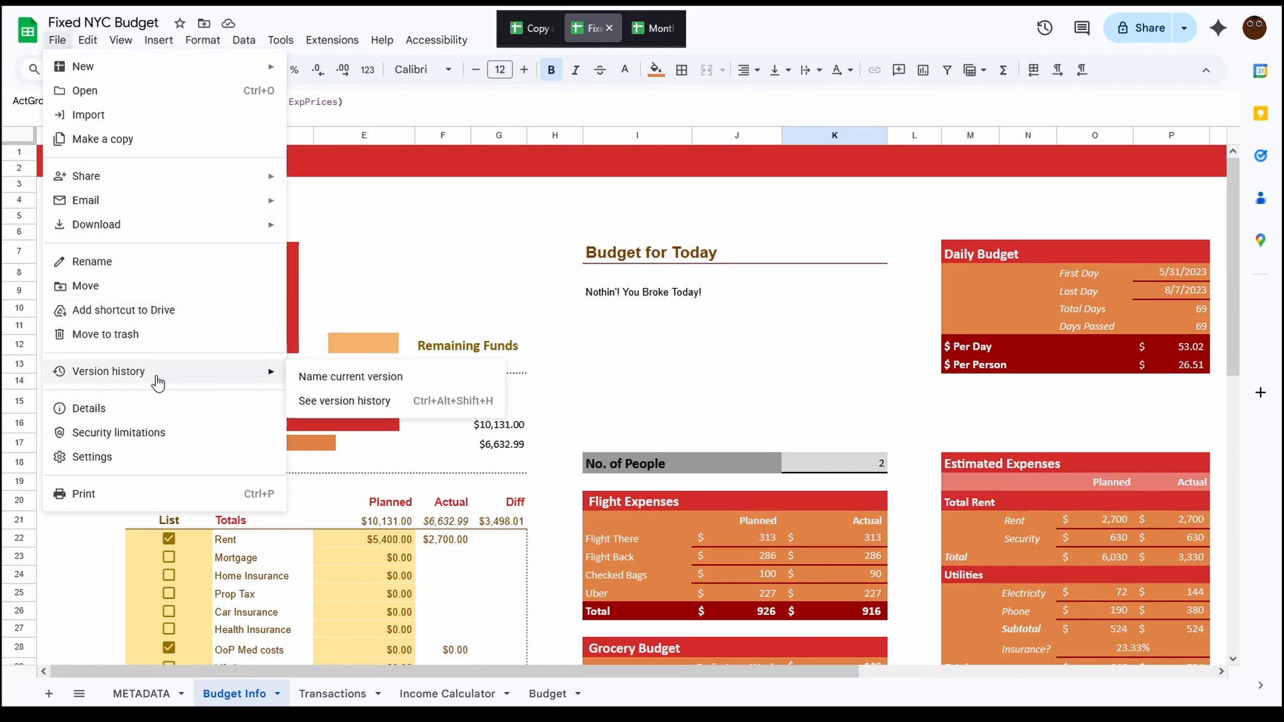
click(346, 403)
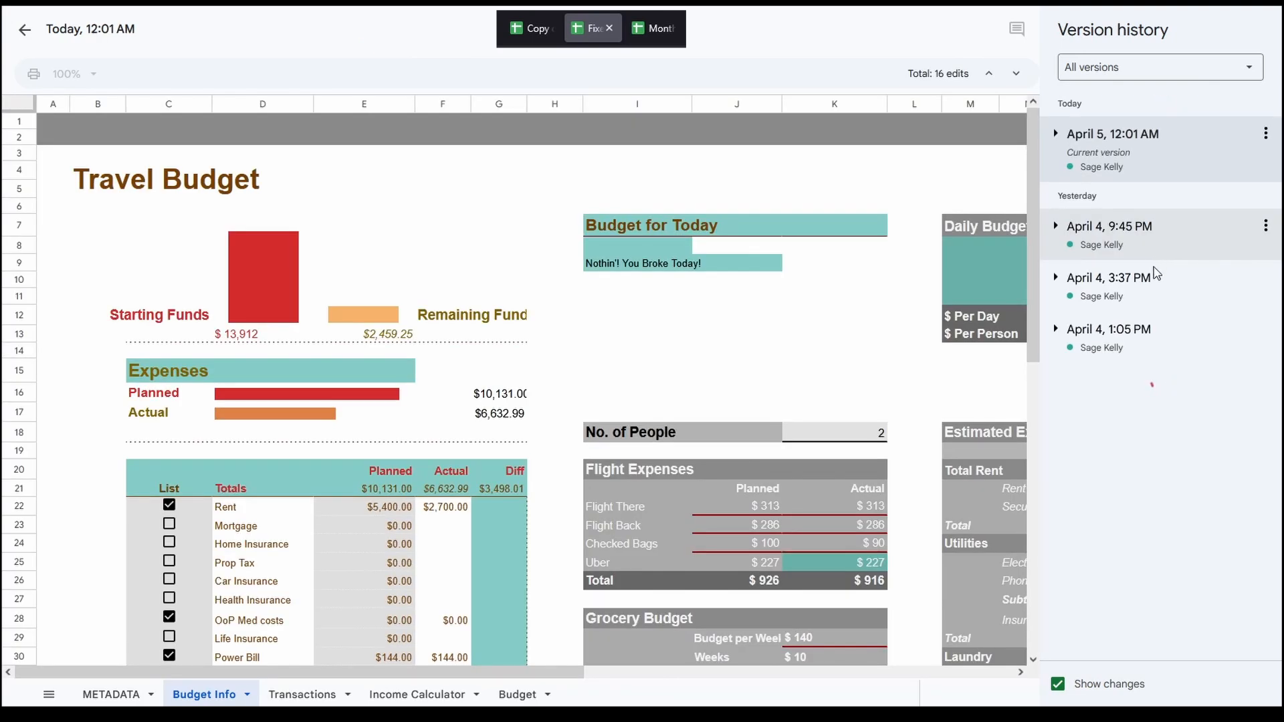
scroll(1147, 316, down, 1)
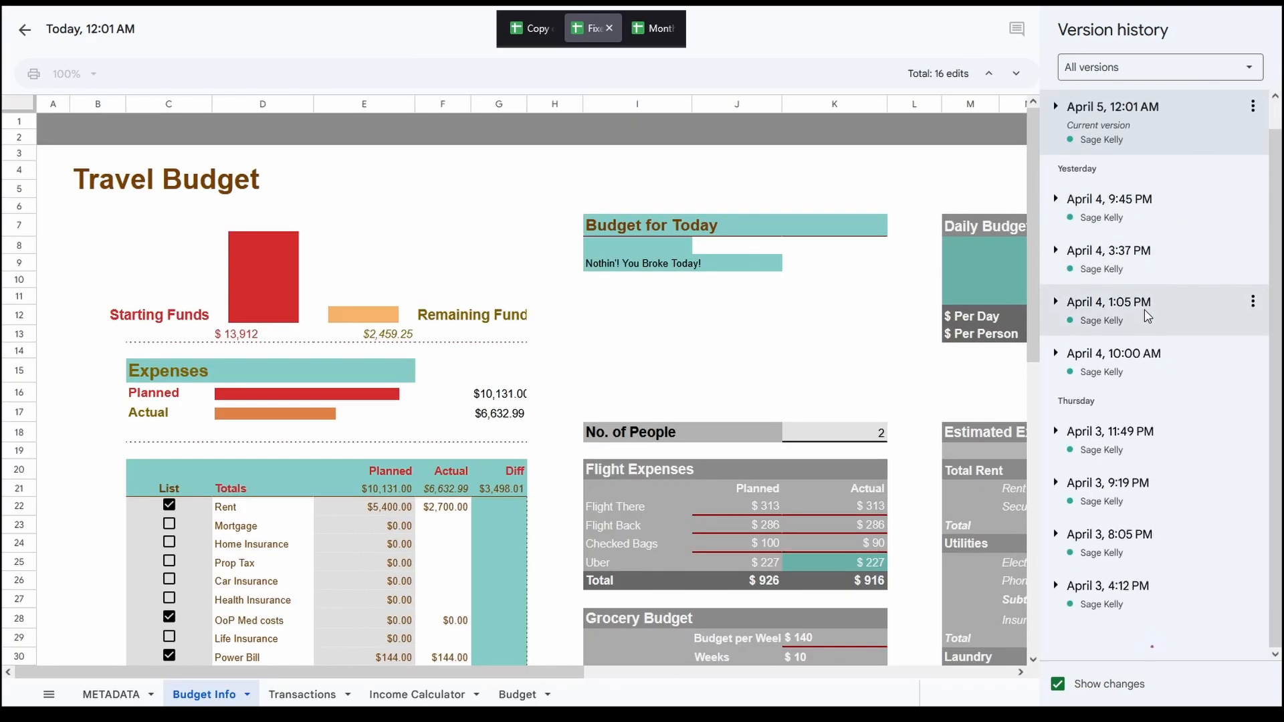
scroll(1144, 315, down, 6)
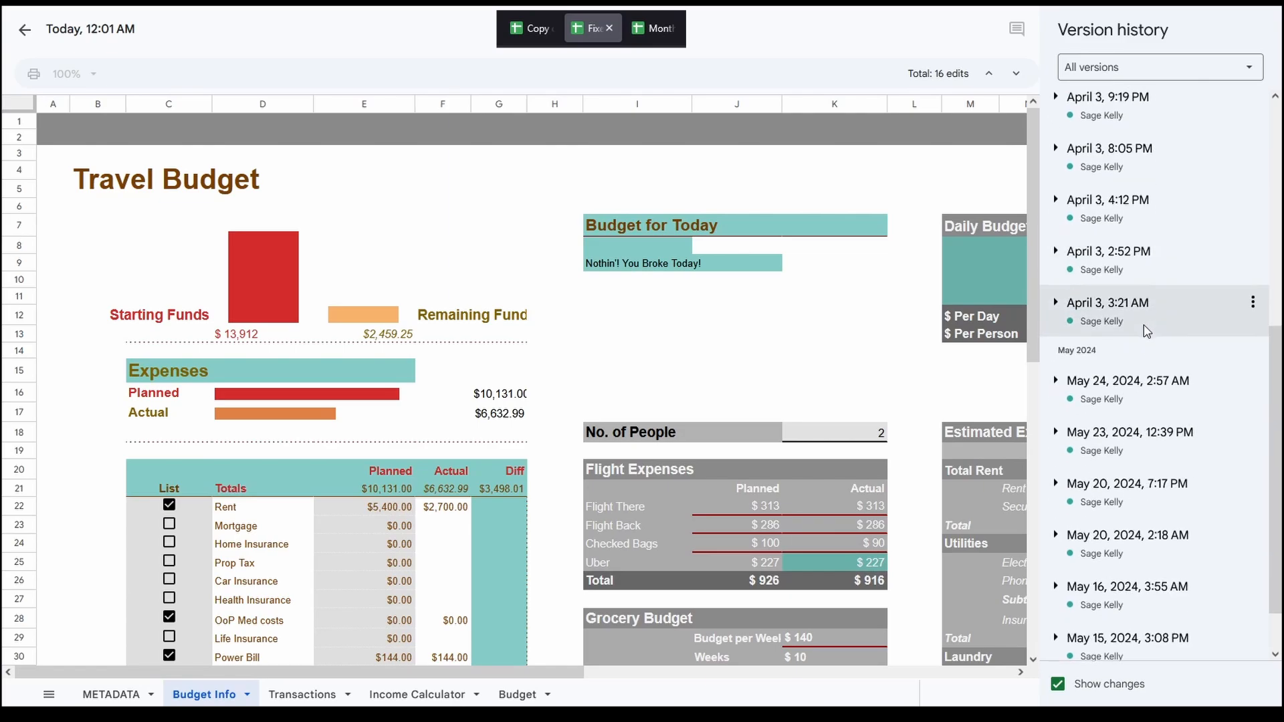
click(1141, 392)
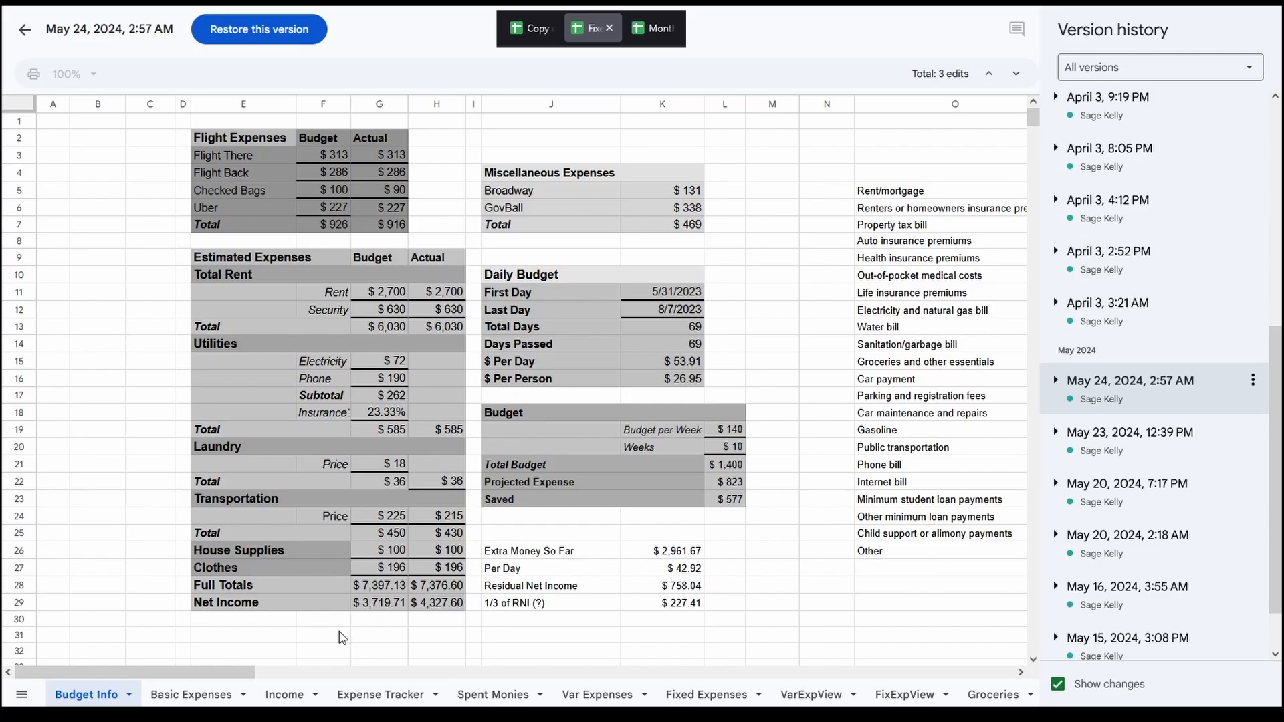
drag(248, 672, 432, 672)
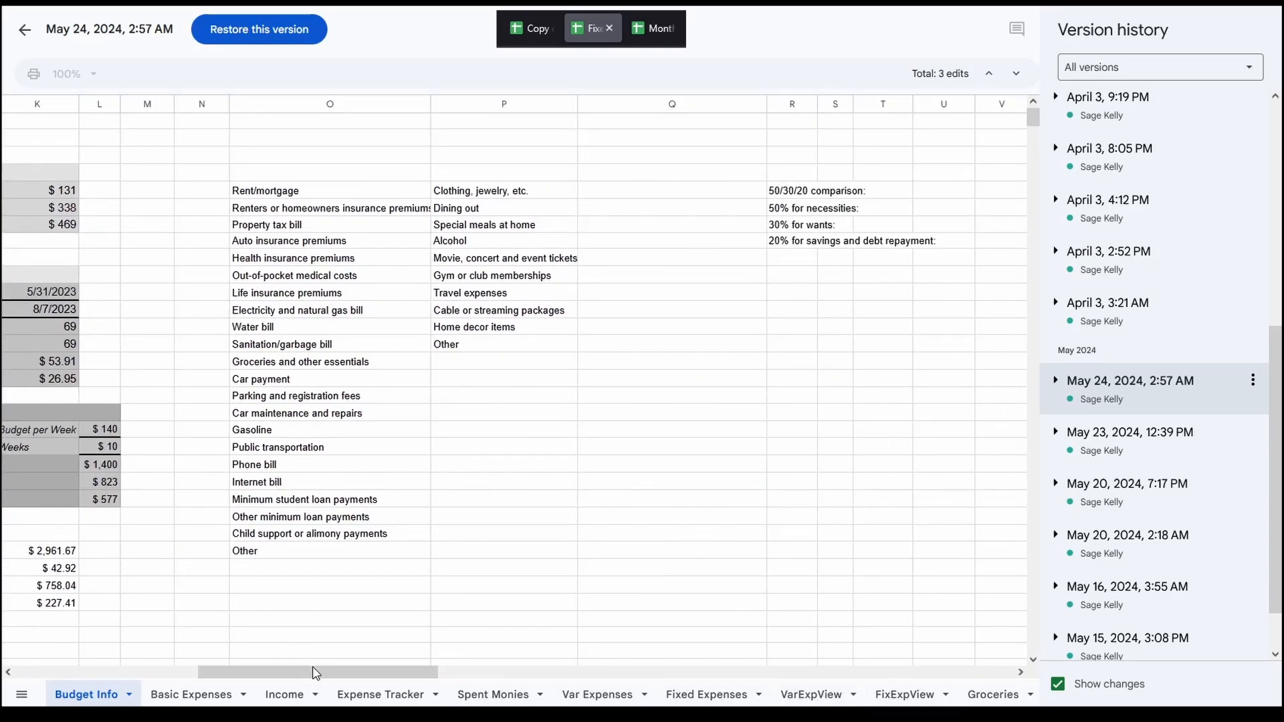
drag(315, 672, 102, 650)
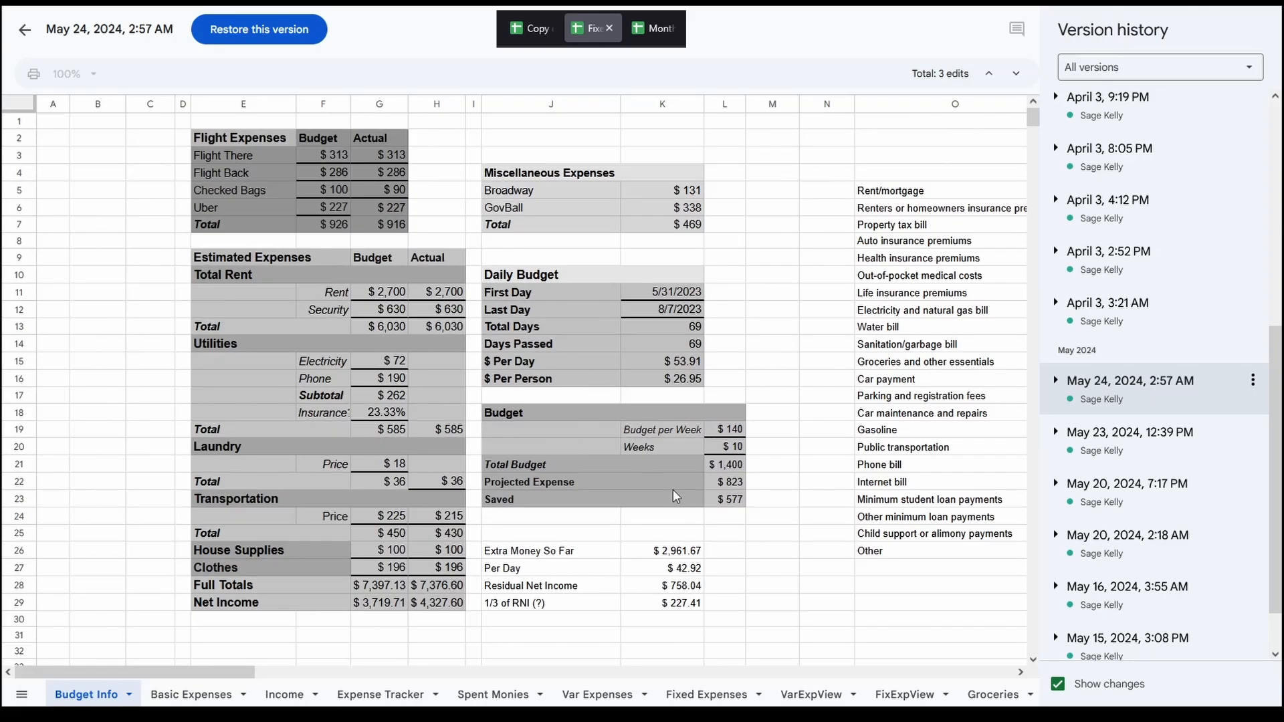
Preview the April 3 versions from 3:21 AM, 4:12 PM and 9:19 PM, and return to the current spreadsheet
click(1152, 321)
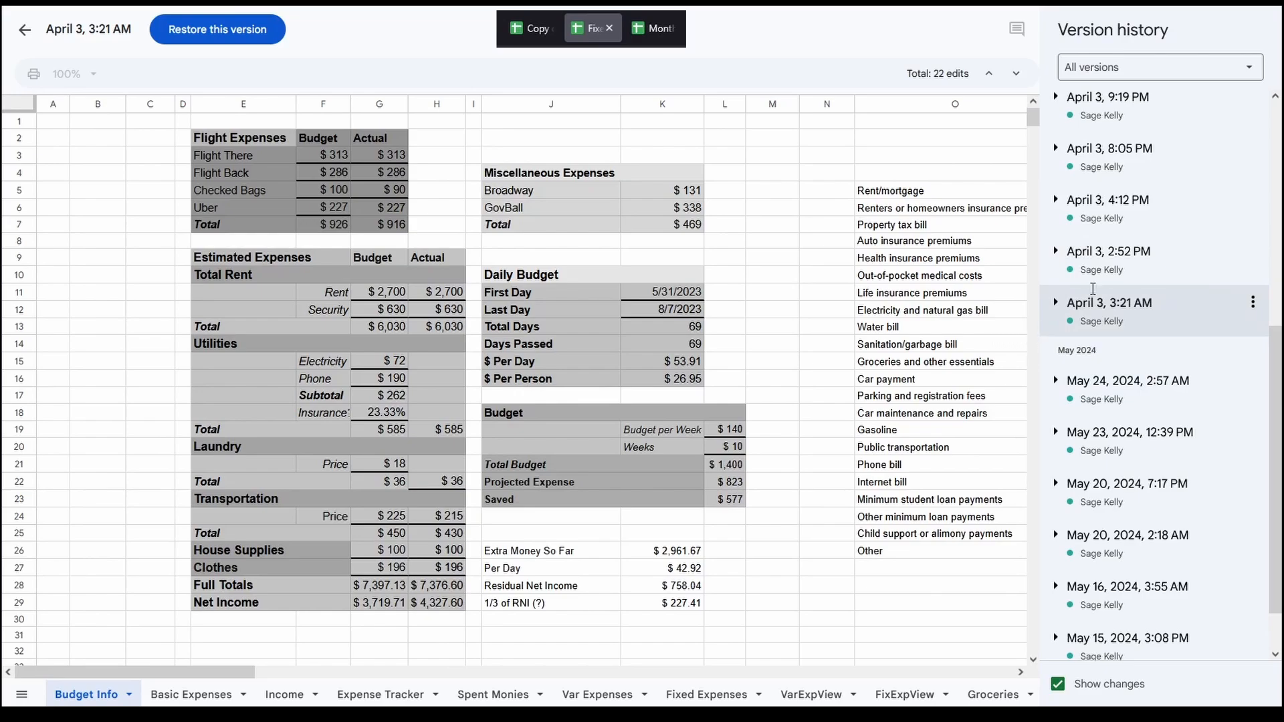
click(1136, 193)
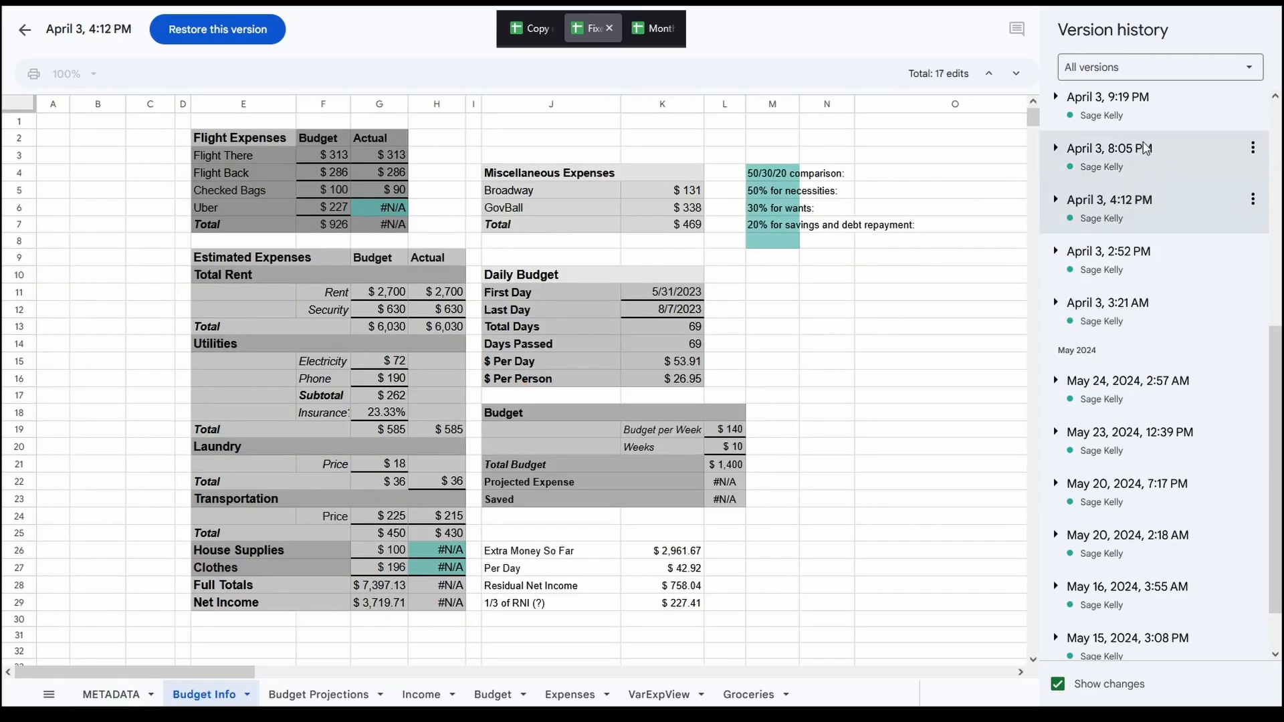
click(1146, 119)
scroll(1148, 167, up, 5)
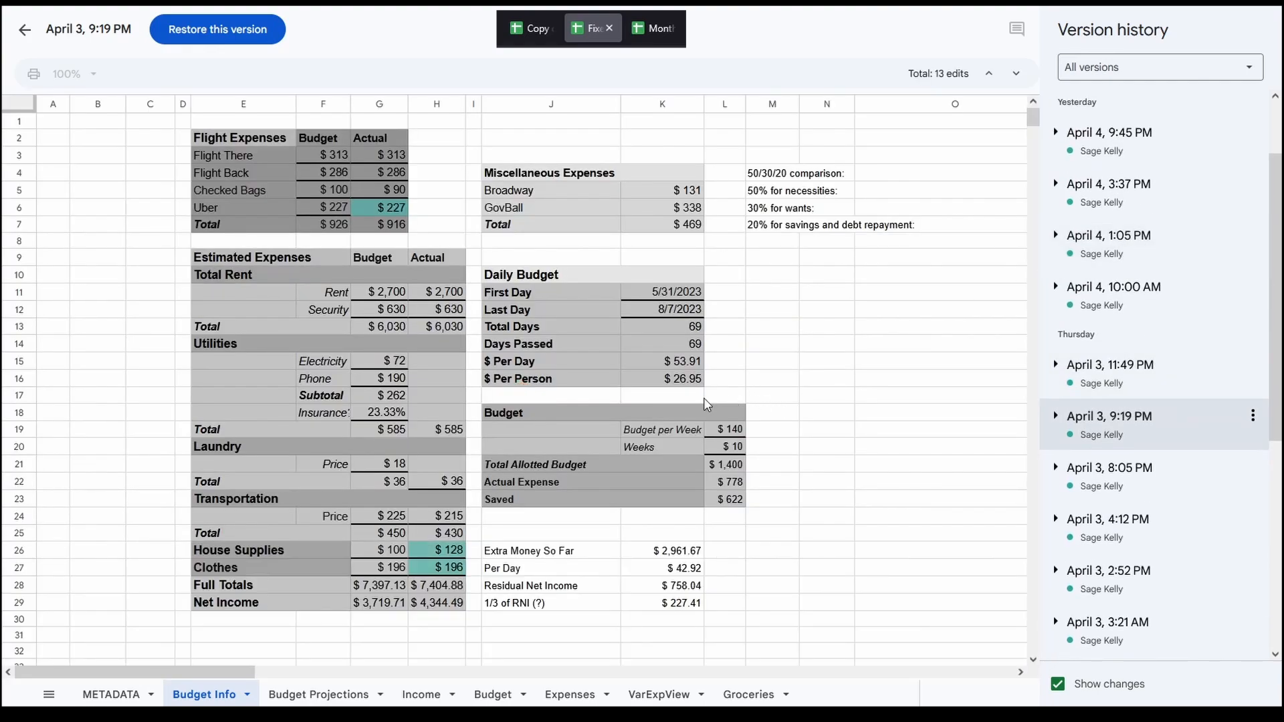
click(26, 31)
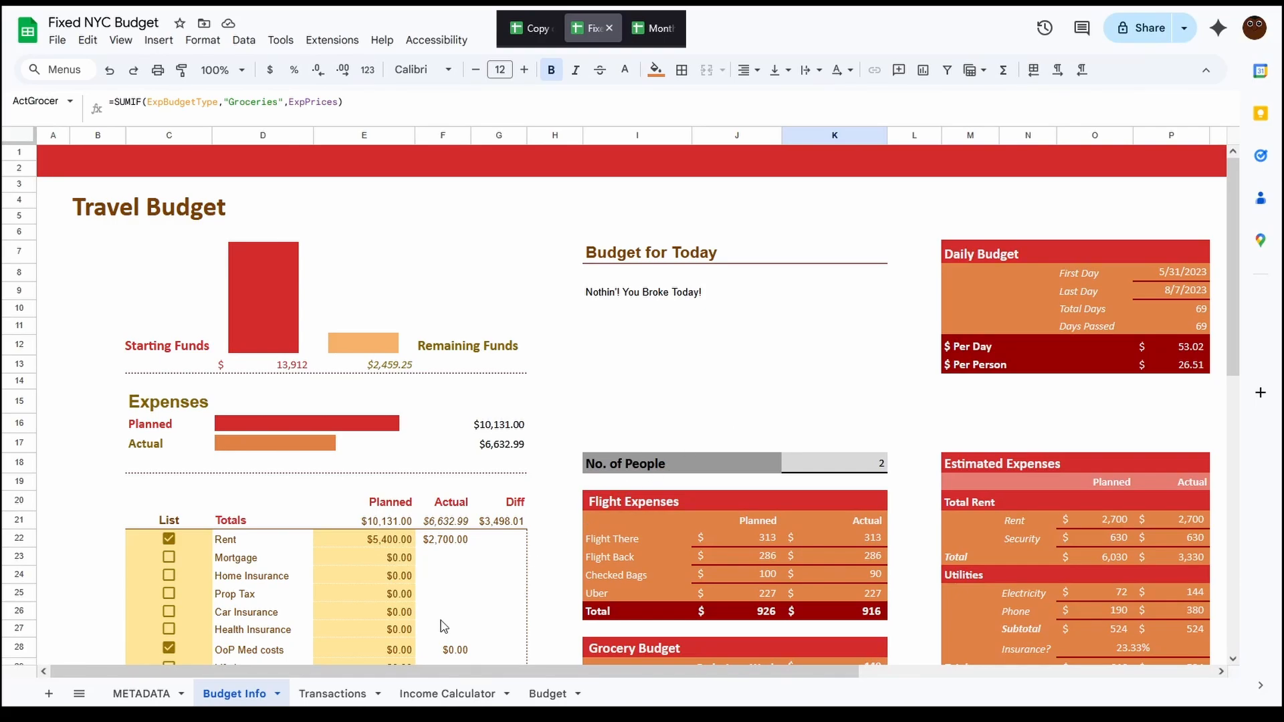
Review the Transactions sheet of Fixed NYC Budget, turning the Fixed checkbox in M4 on and off again
click(331, 694)
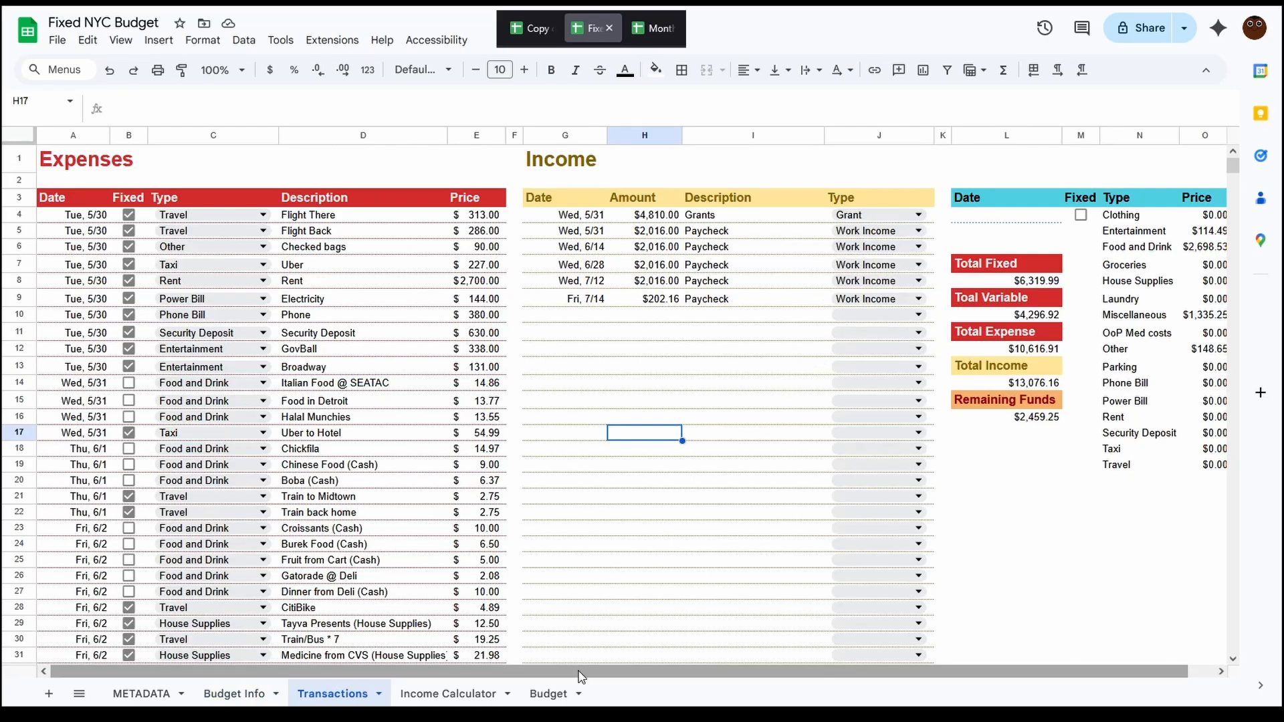
scroll(574, 675, right, 1)
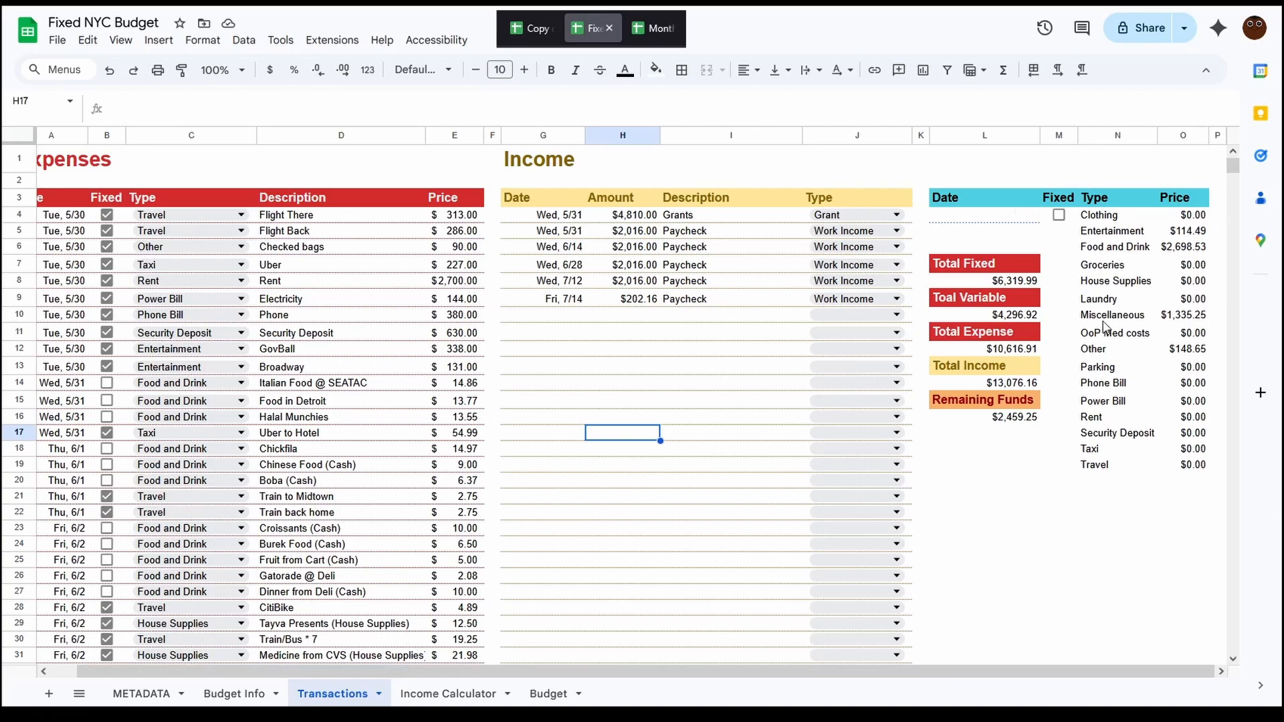
click(1059, 215)
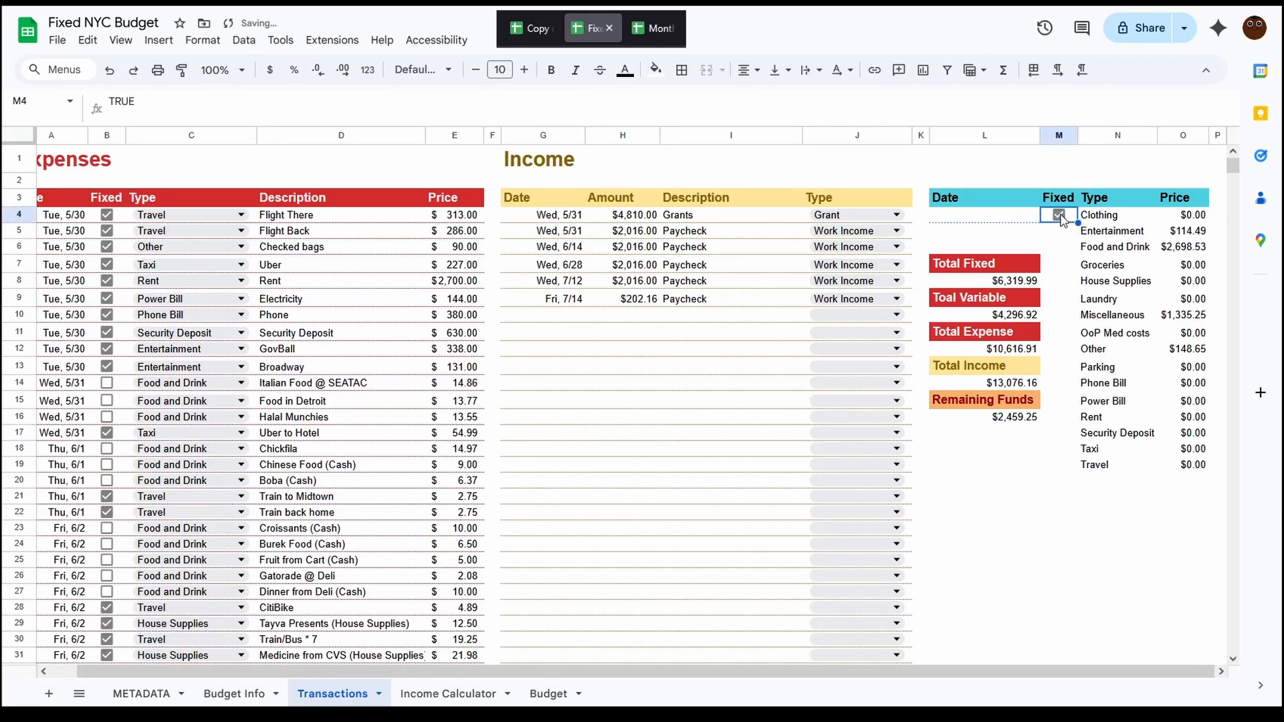
click(1059, 216)
drag(697, 670, 636, 671)
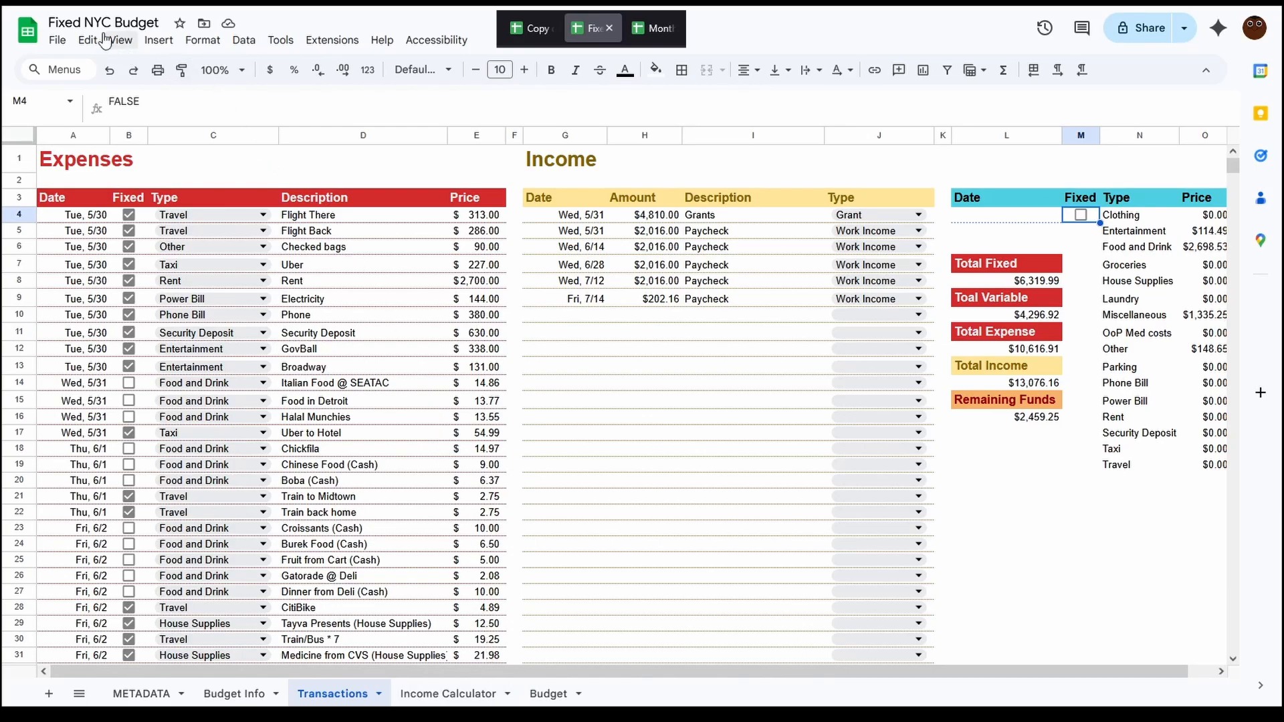
Switch to Copy of NYC Budget and inspect the Net Income formula in cell L9
click(522, 27)
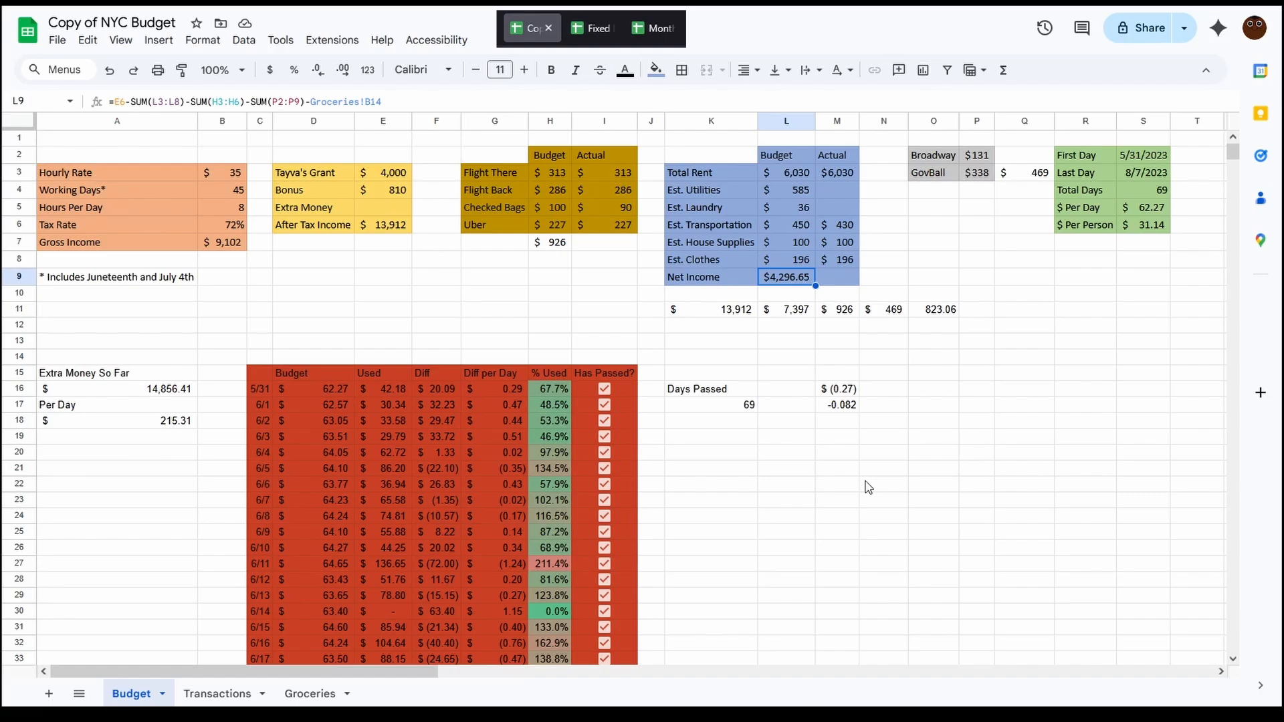
click(868, 486)
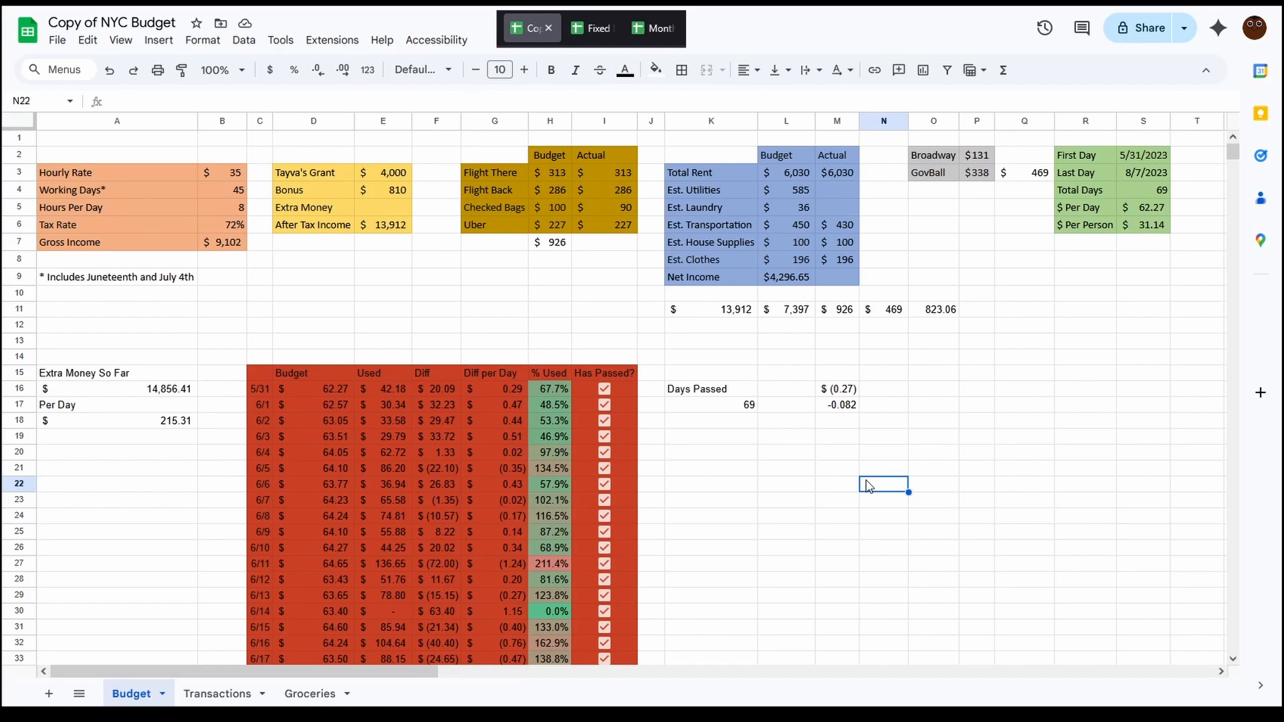
click(793, 282)
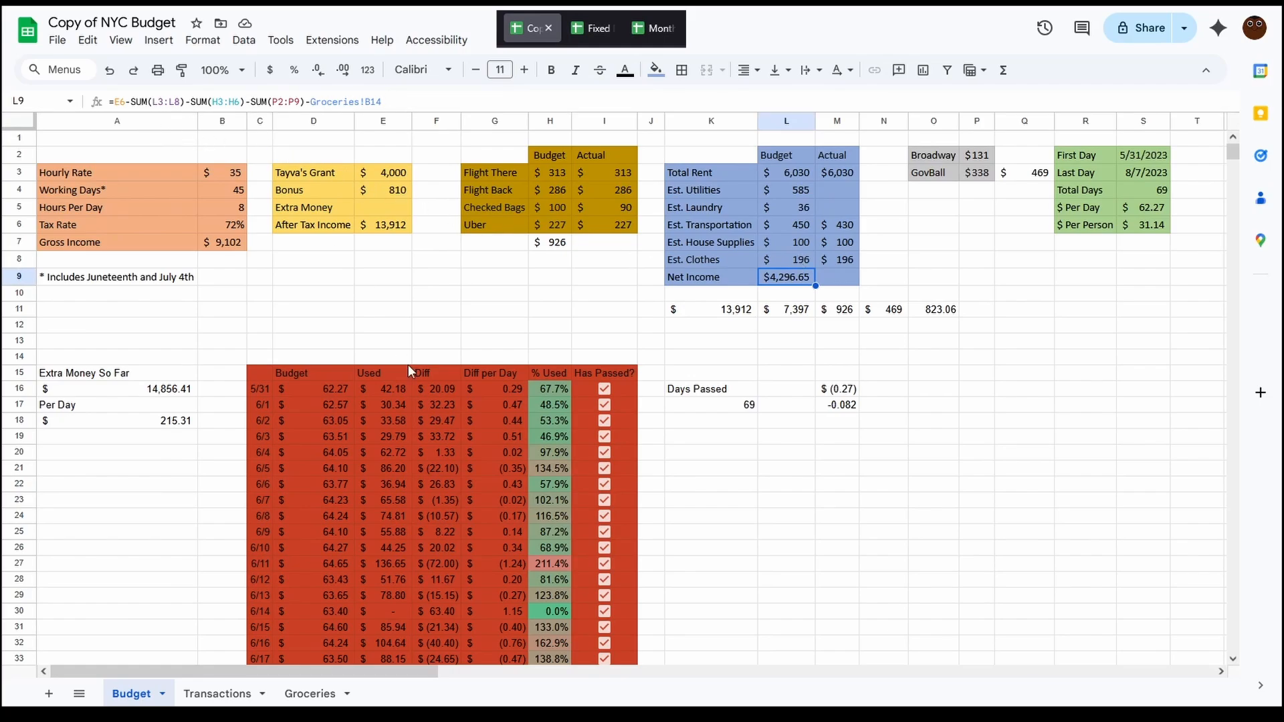
In the Budget Info sheet of Fixed NYC Budget, inspect the formulas for $ Per Person, $ Per Day and planned Net Income
key(ctrl+Tab)
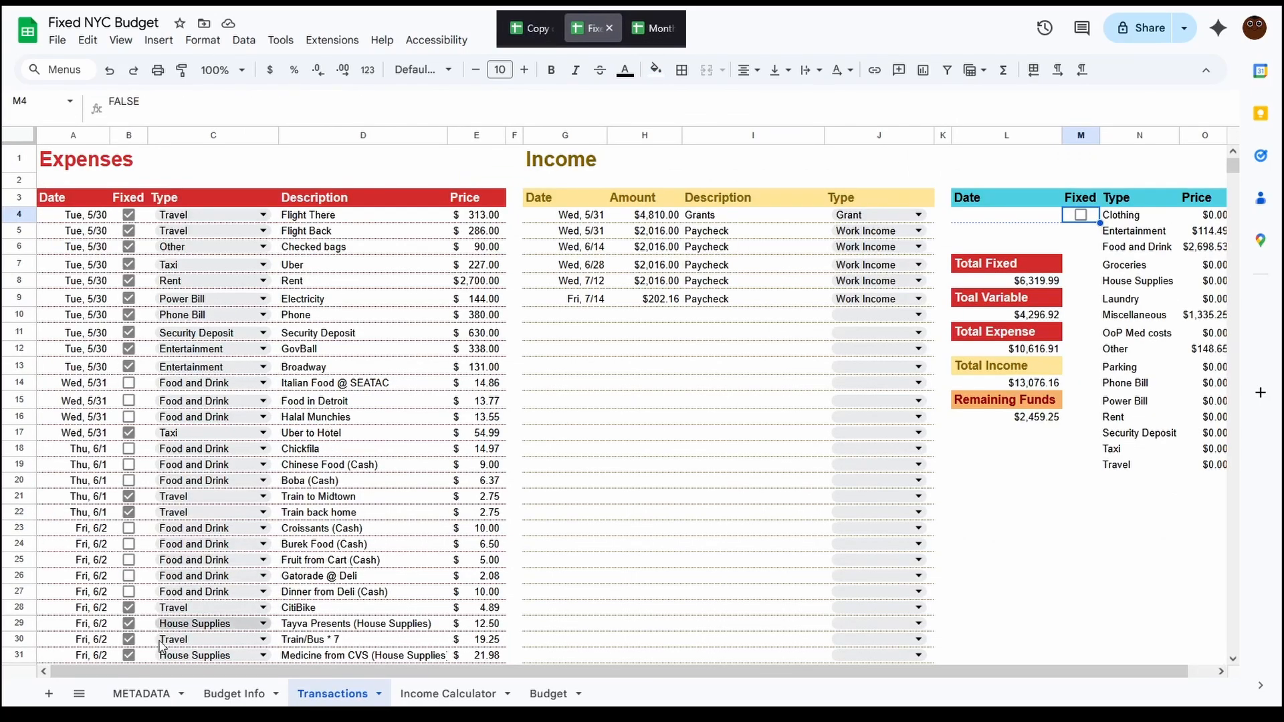
click(227, 695)
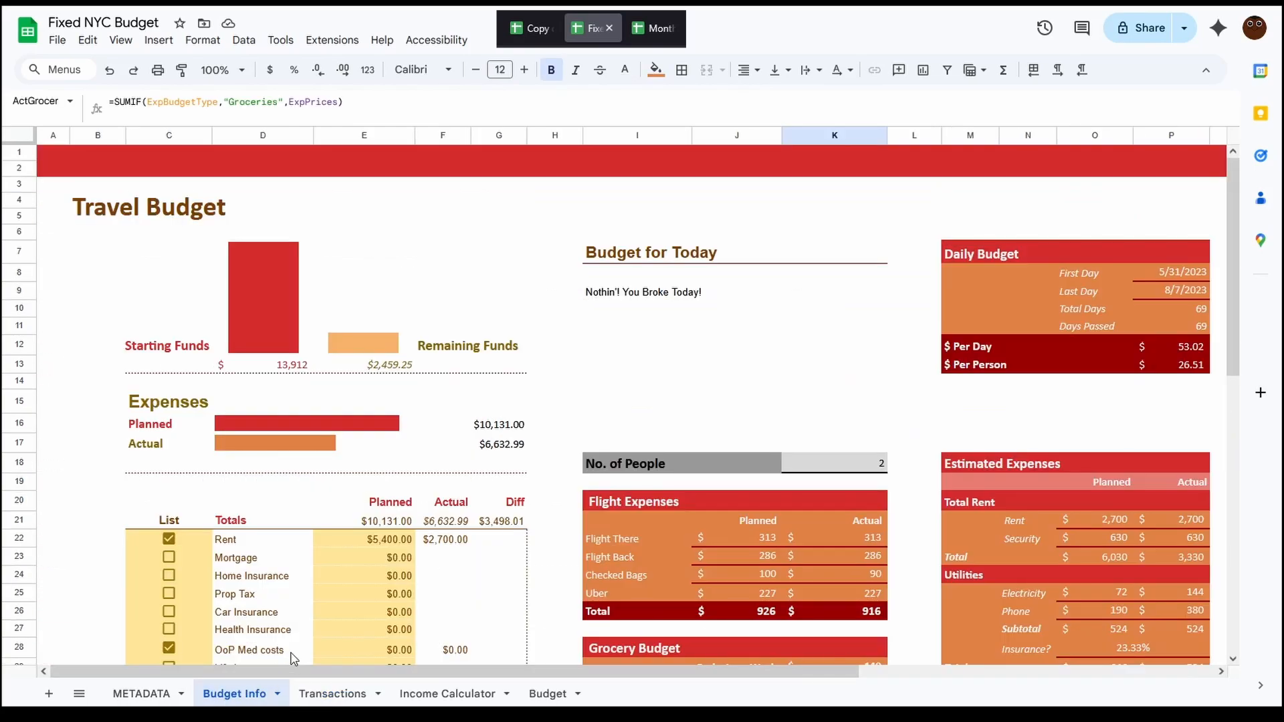
click(1197, 365)
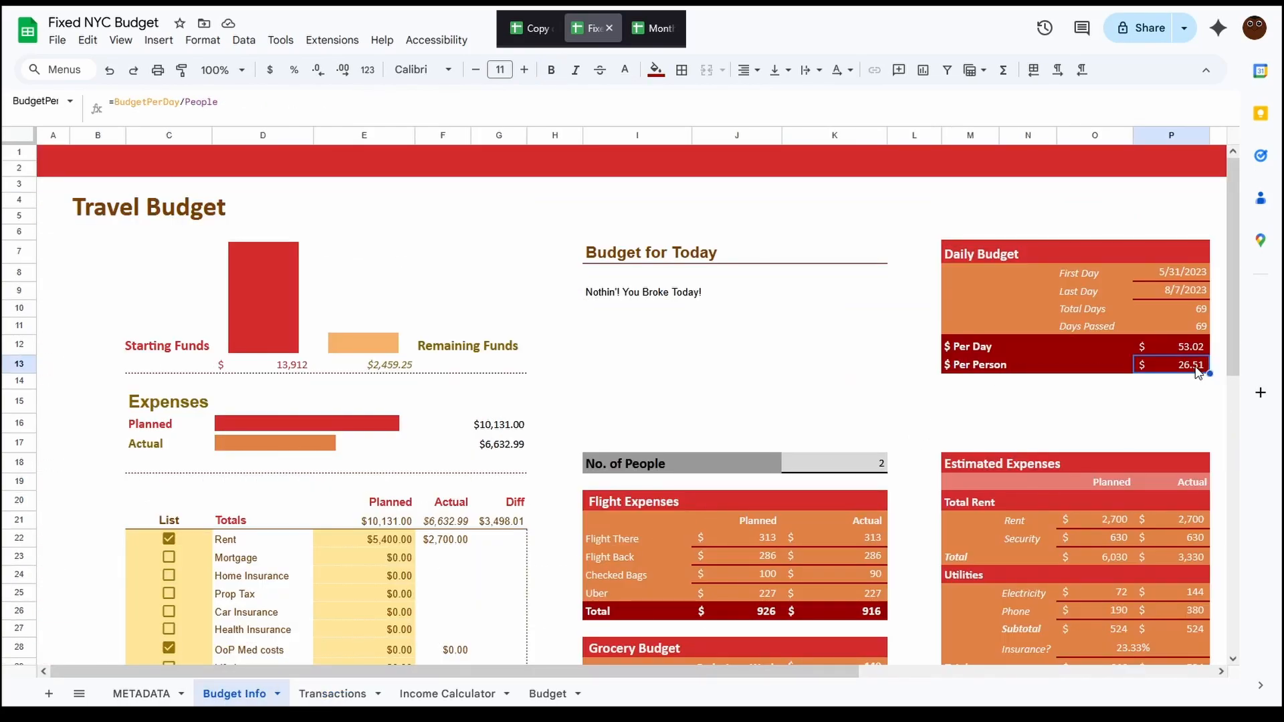
click(1190, 348)
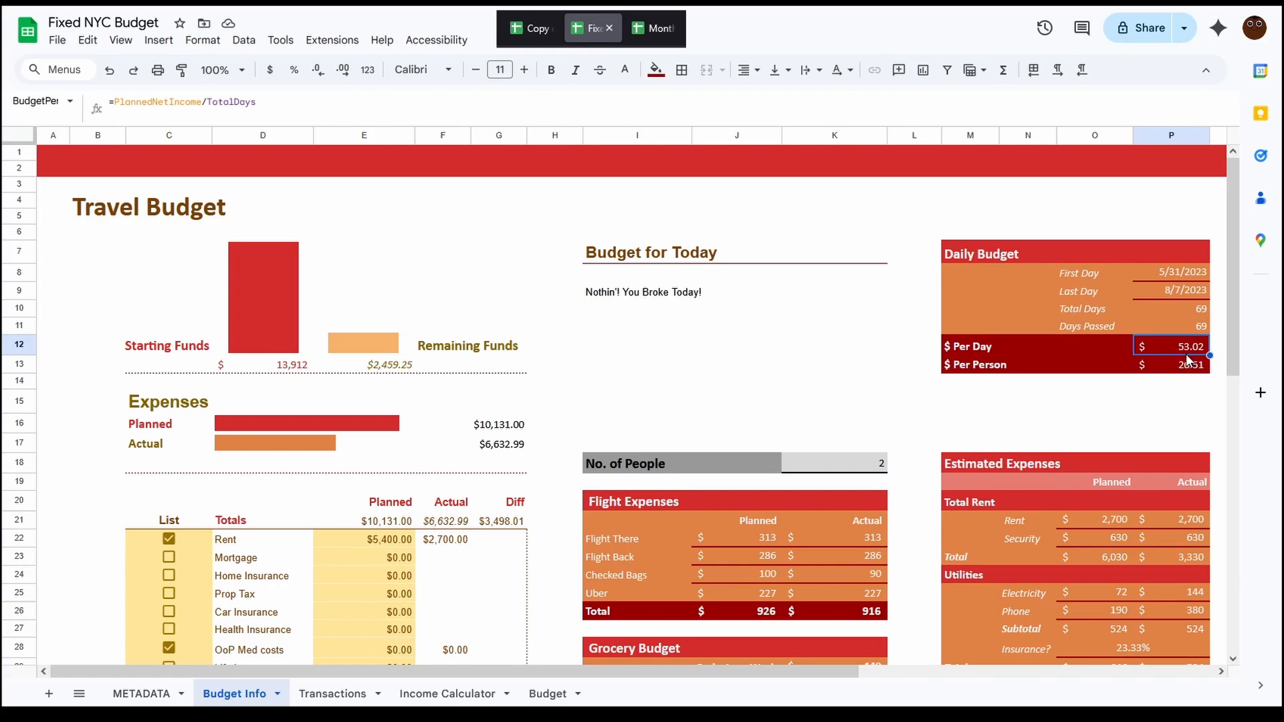
scroll(933, 470, down, 5)
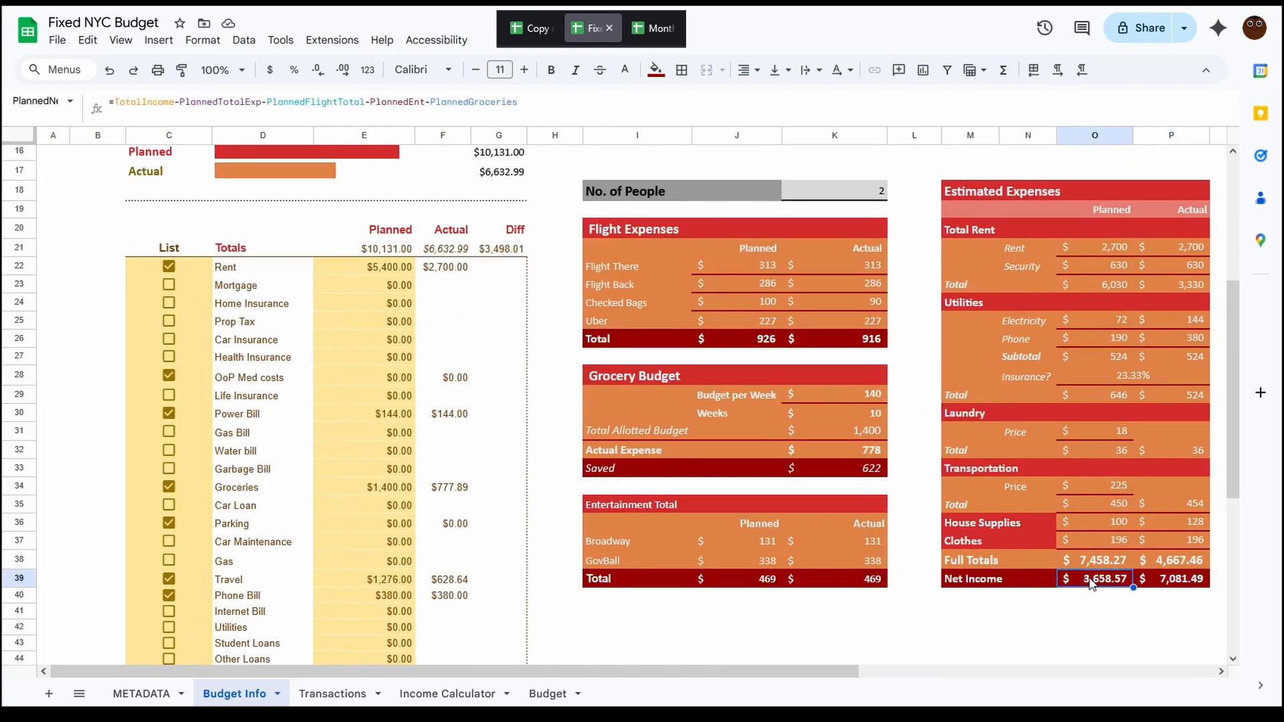
Inspect the formulas for planned Net Income, planned Full Totals and actual Net Income in the Estimated Expenses table
click(1086, 579)
click(1113, 563)
click(1165, 576)
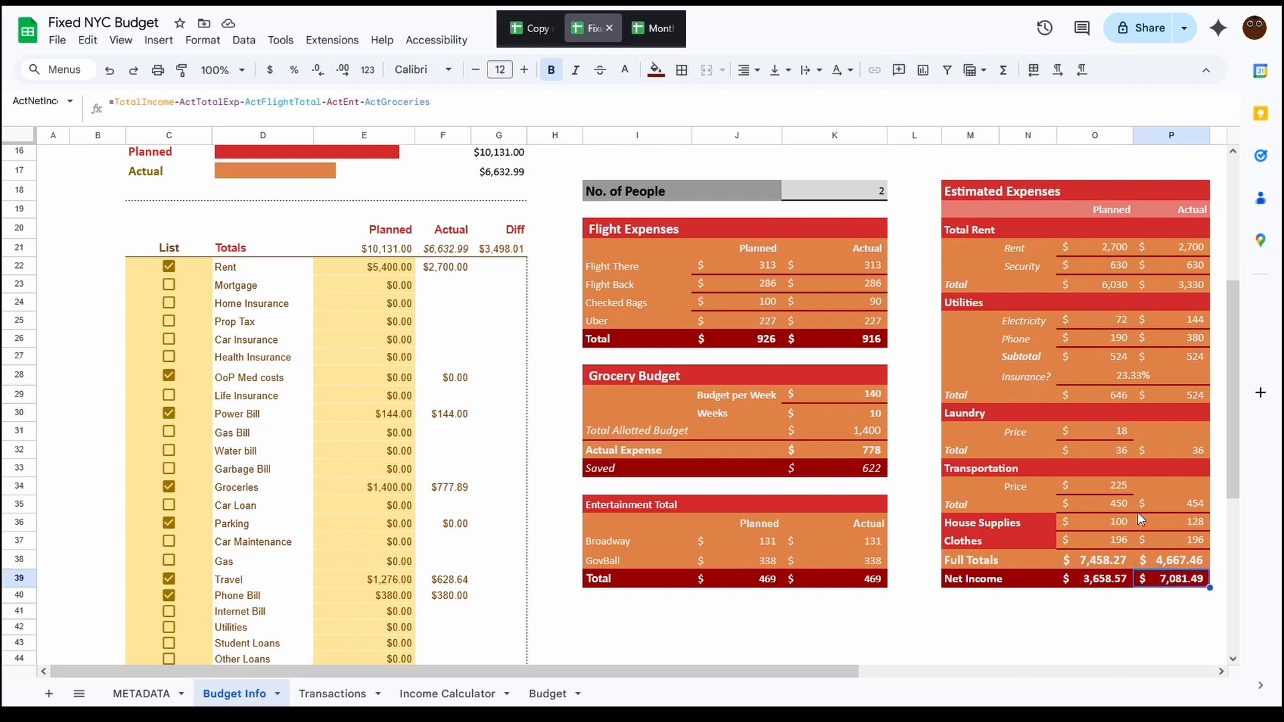
Review the spreadsheet's list of named ranges through to its end and close it
click(242, 40)
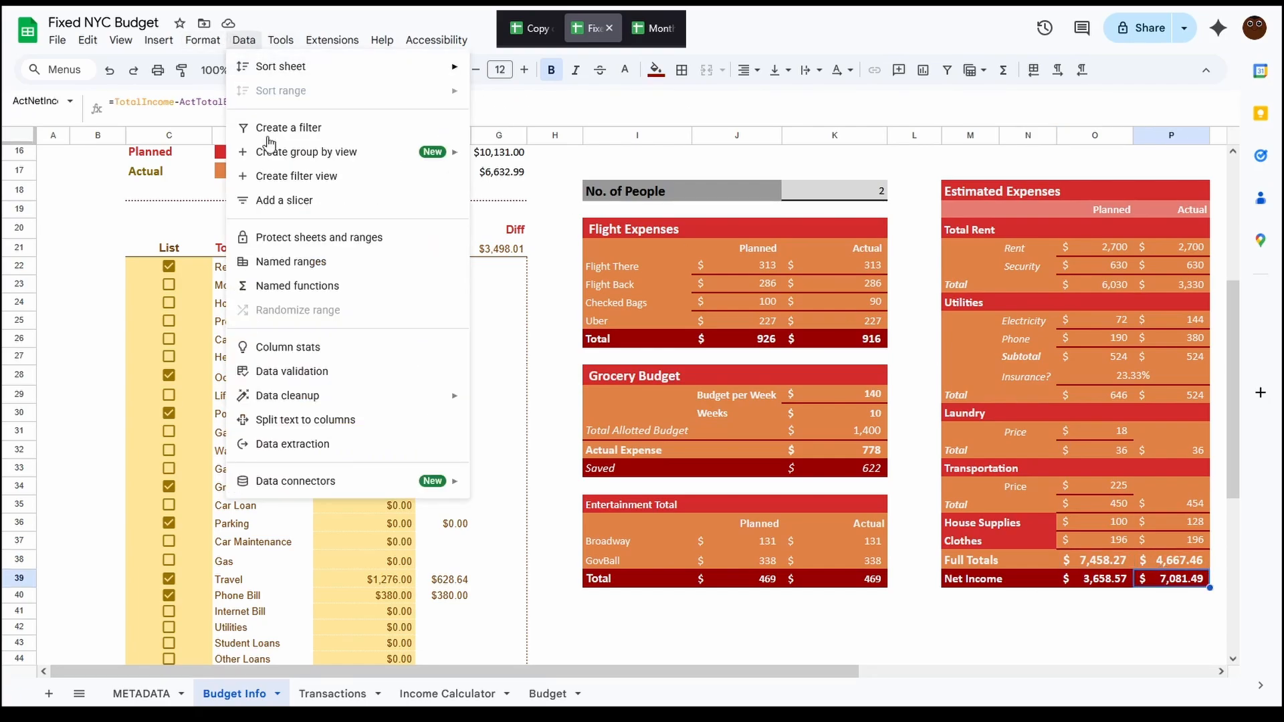
click(294, 262)
scroll(1097, 225, down, 15)
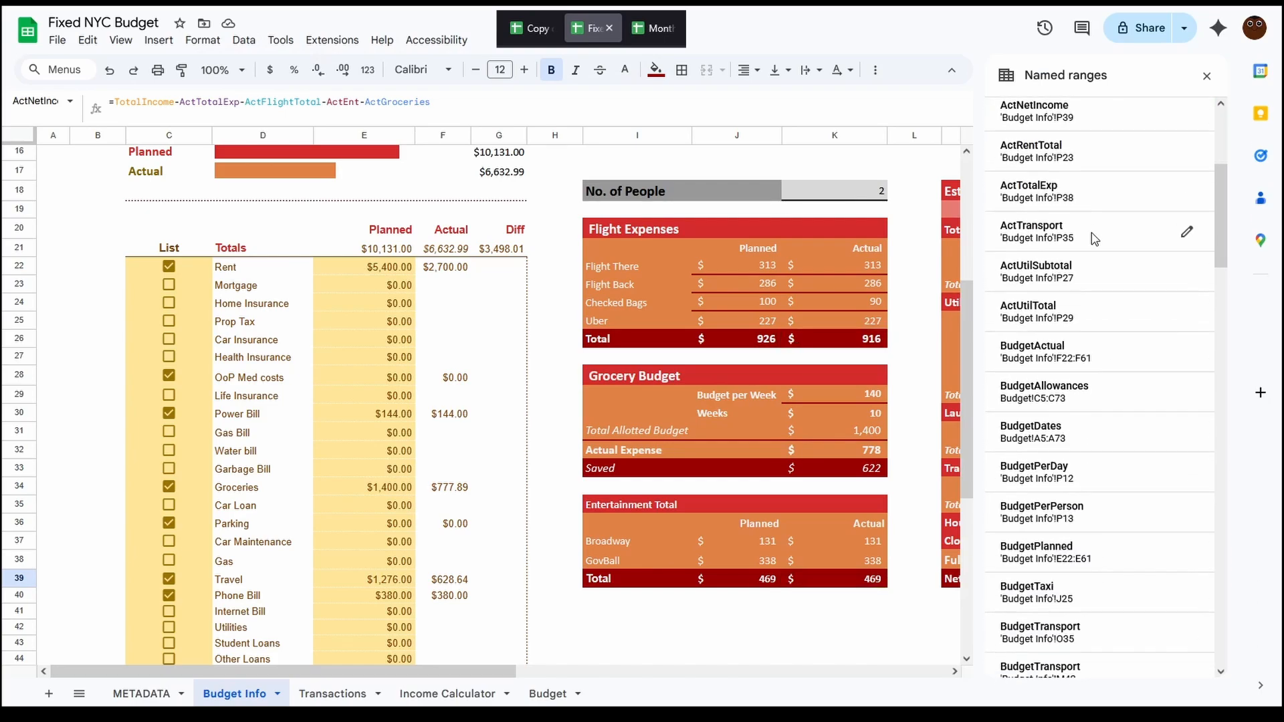
scroll(1090, 268, down, 15)
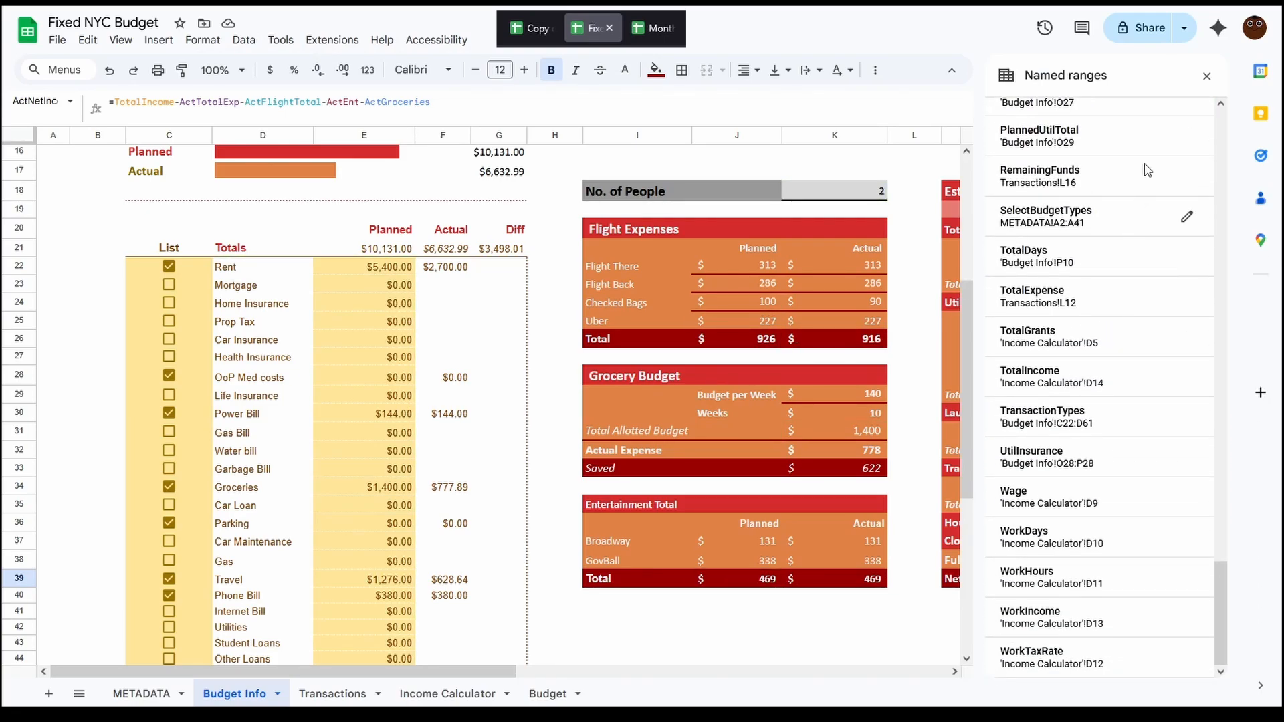
click(1206, 81)
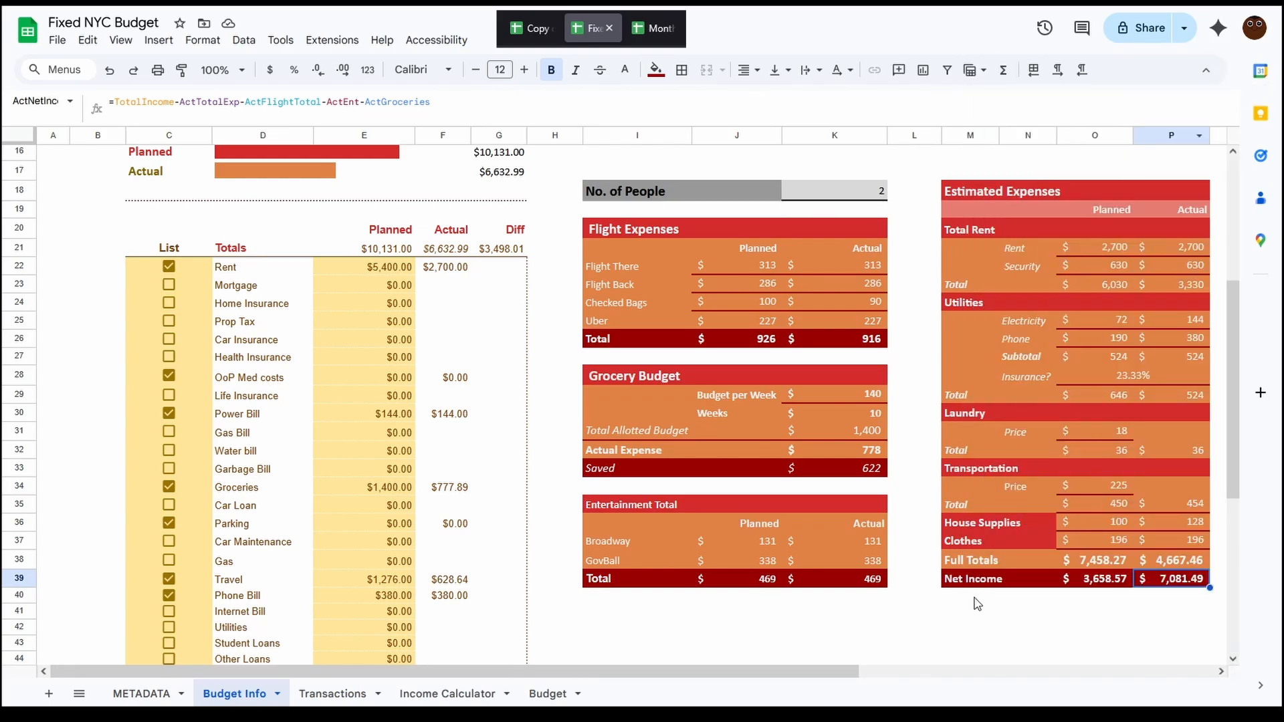
Compare the planned Net Income formula in O39 with cell L9 of Copy of NYC Budget, tracing the cells that L9 references
click(1065, 577)
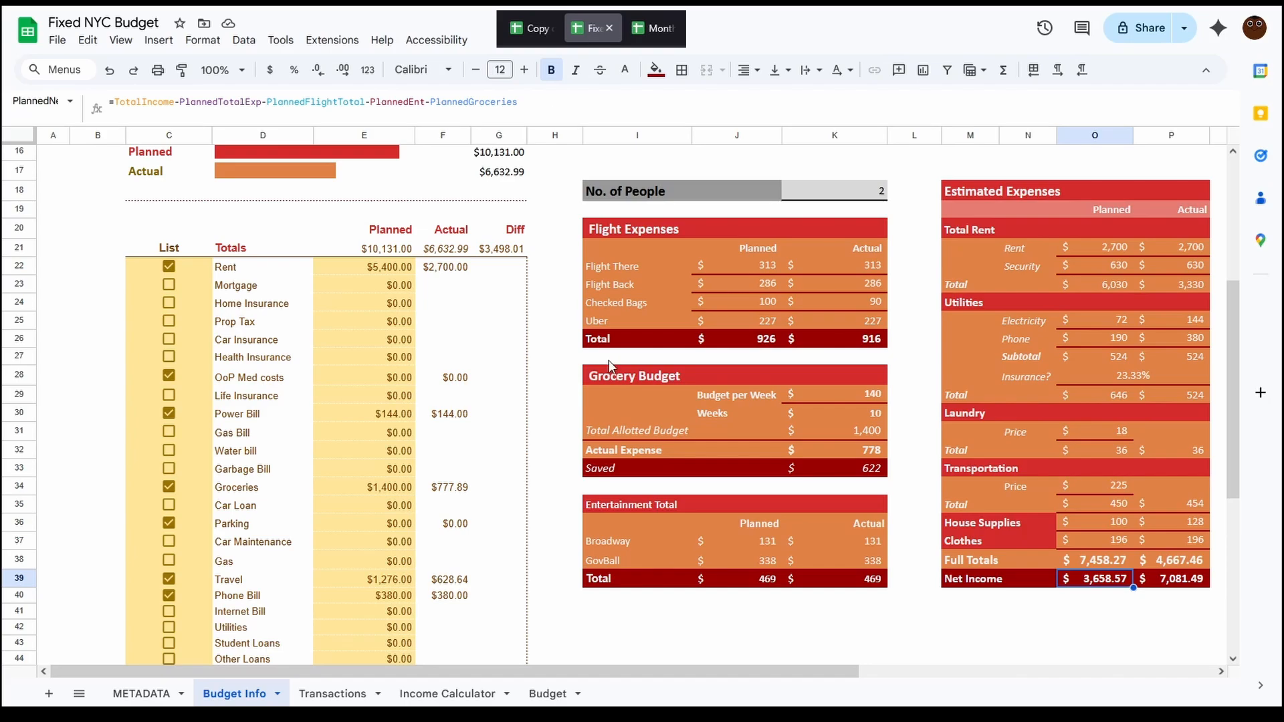
click(908, 449)
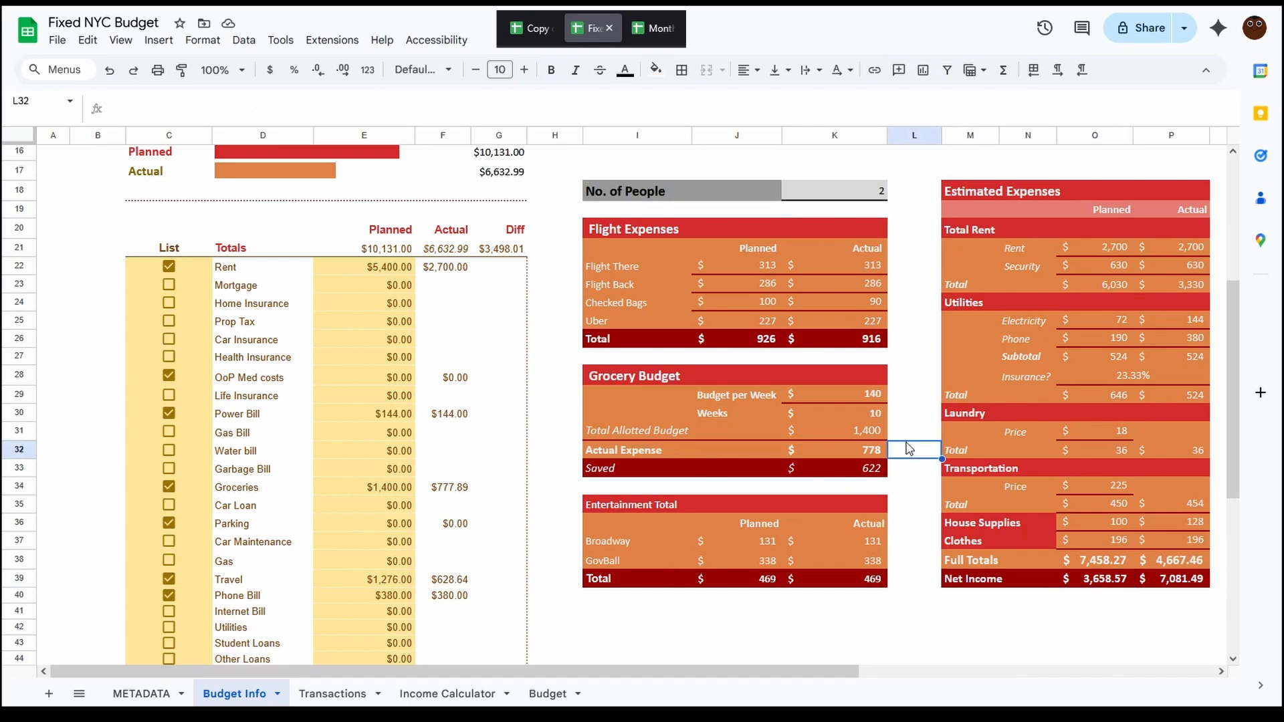
click(529, 39)
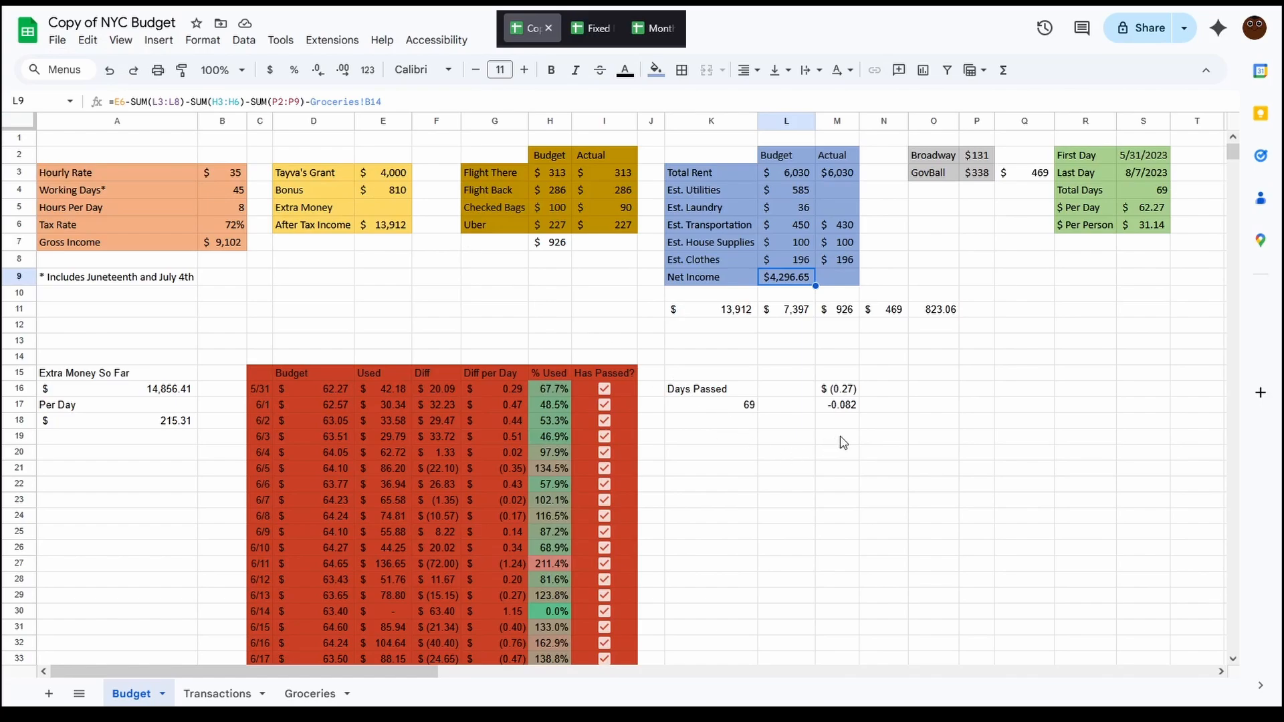
click(1035, 394)
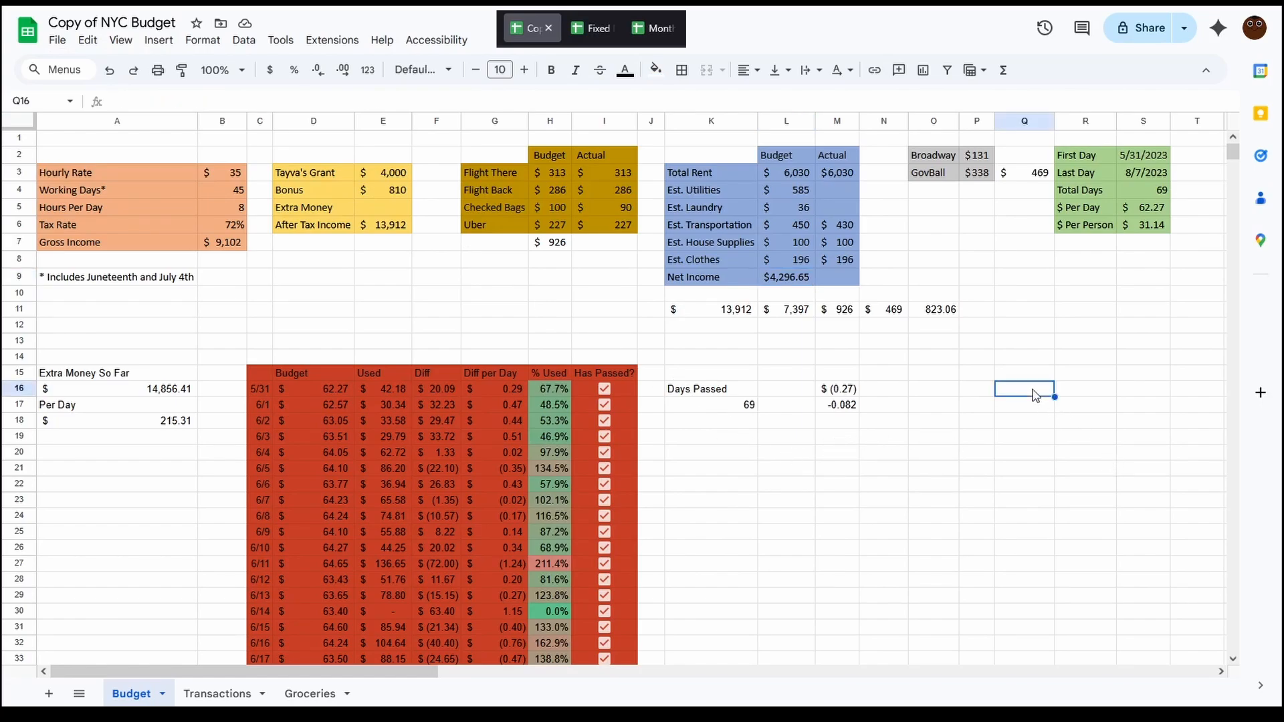
click(783, 279)
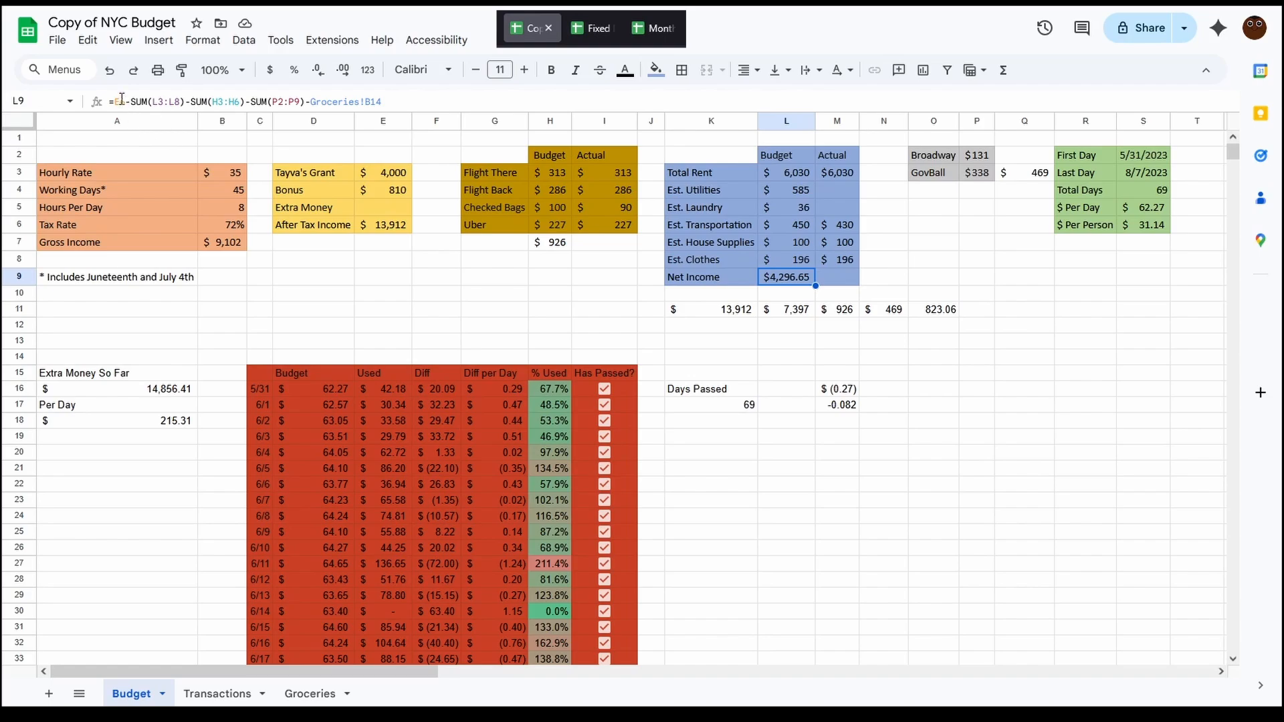
click(451, 102)
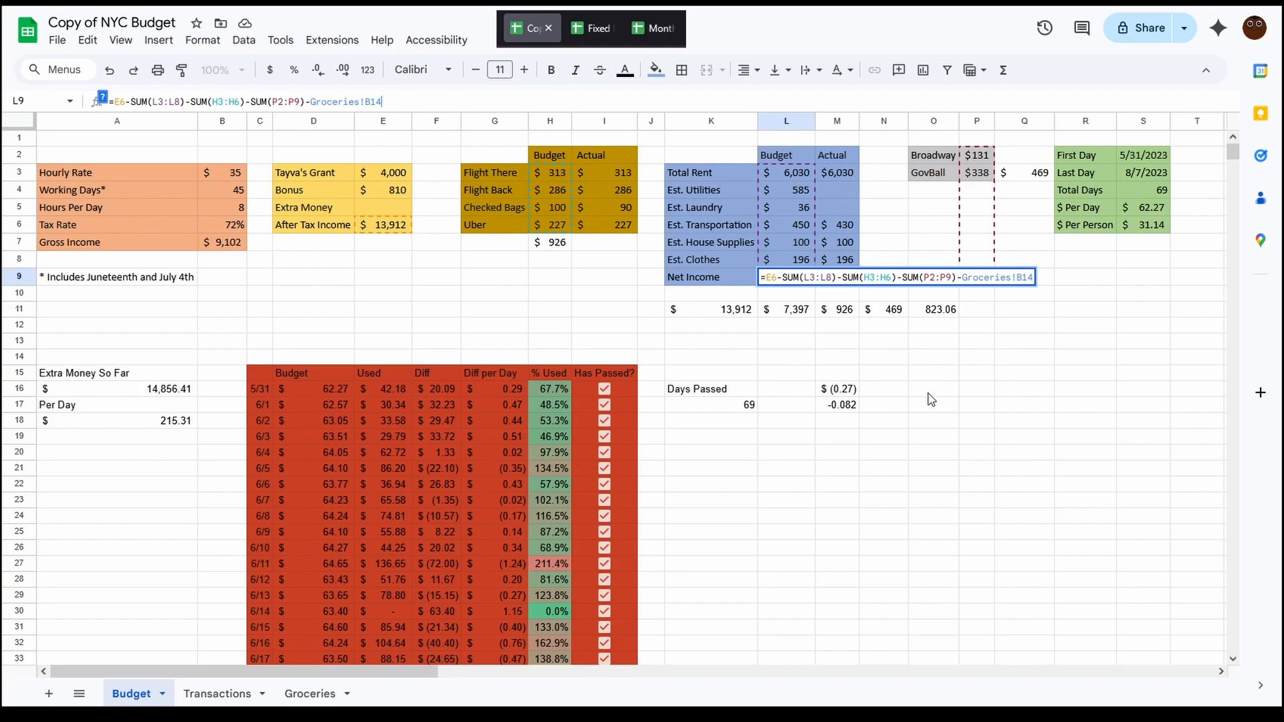
key(Escape)
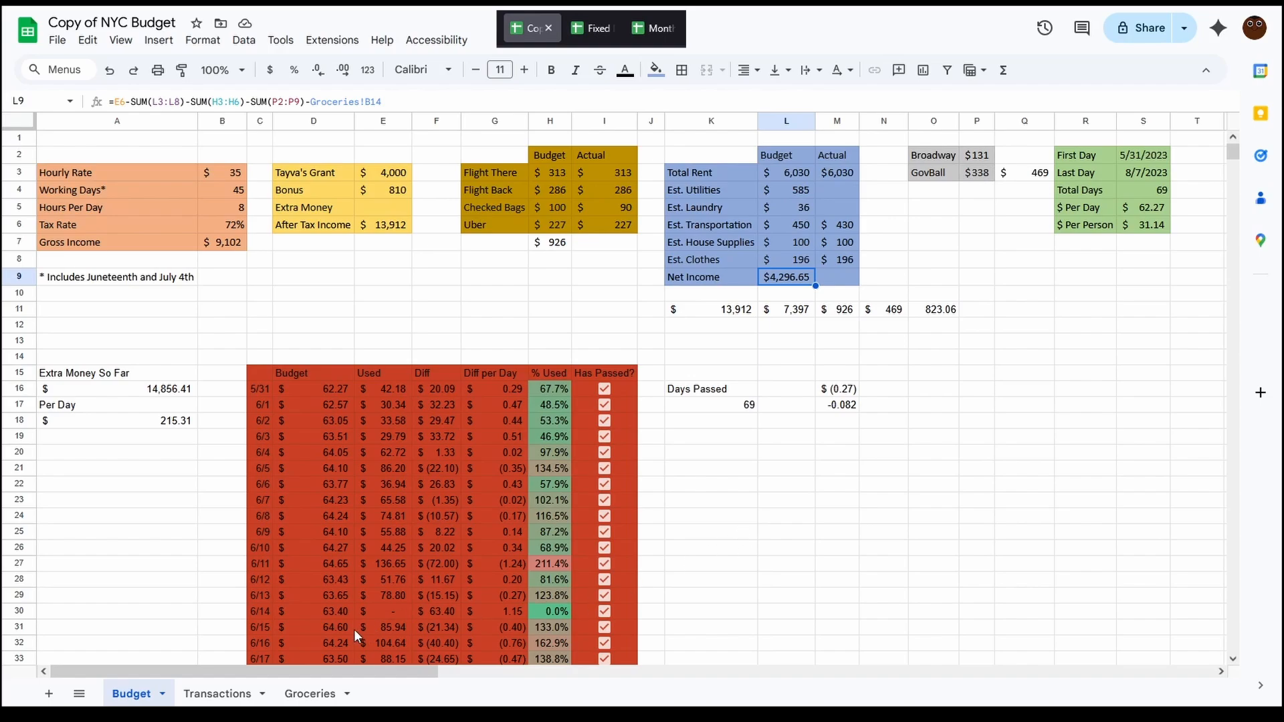
Return to Fixed NYC Budget and trace the named ranges used in the planned Net Income formula in O39, without editing it
click(598, 28)
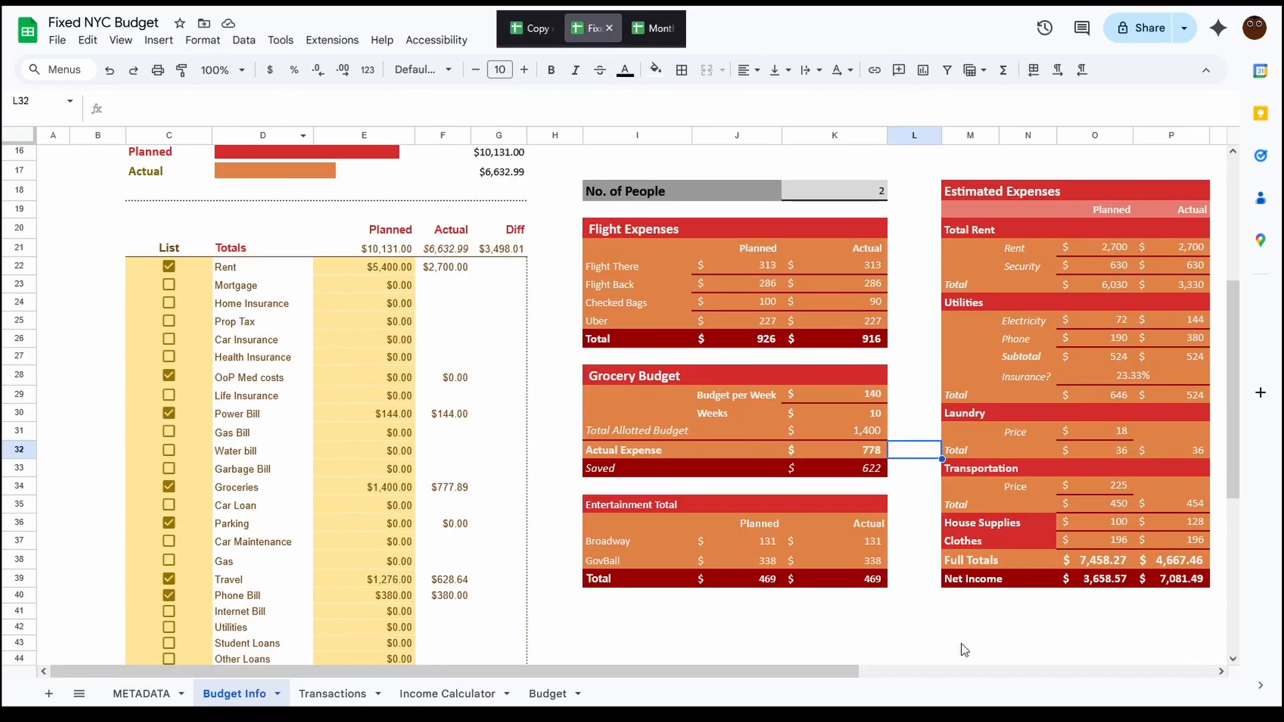
click(1102, 585)
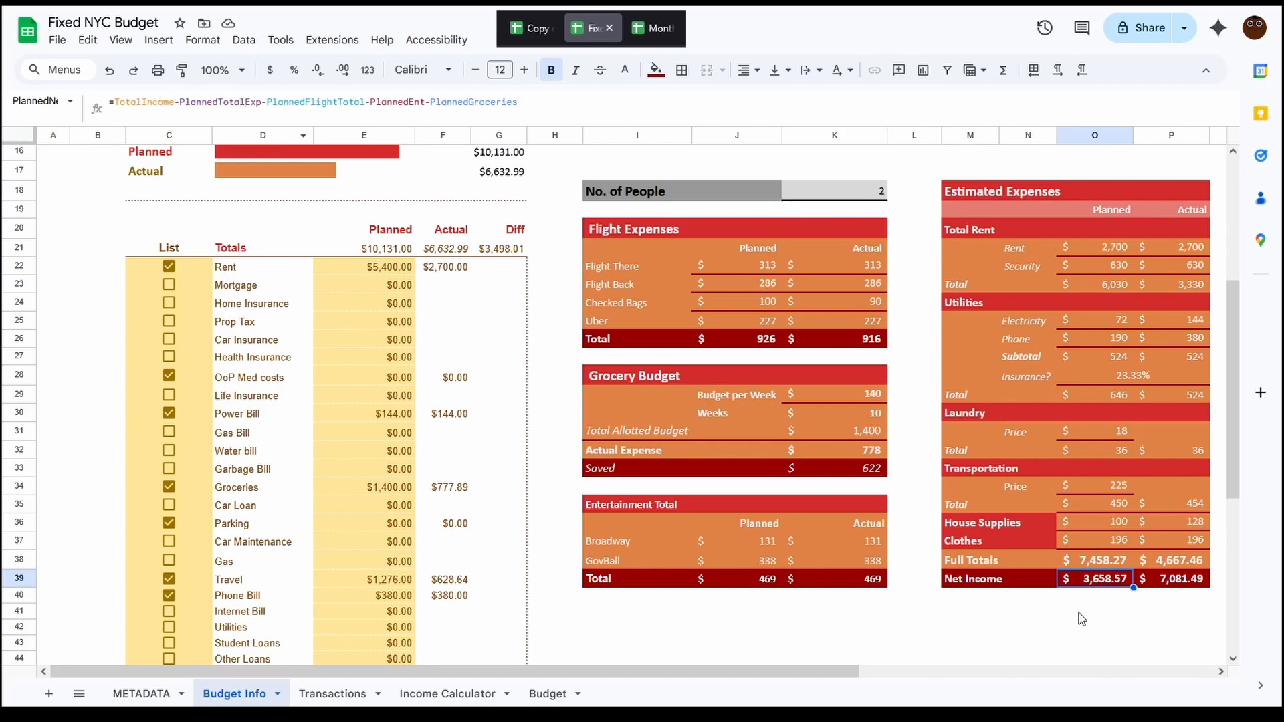
click(573, 106)
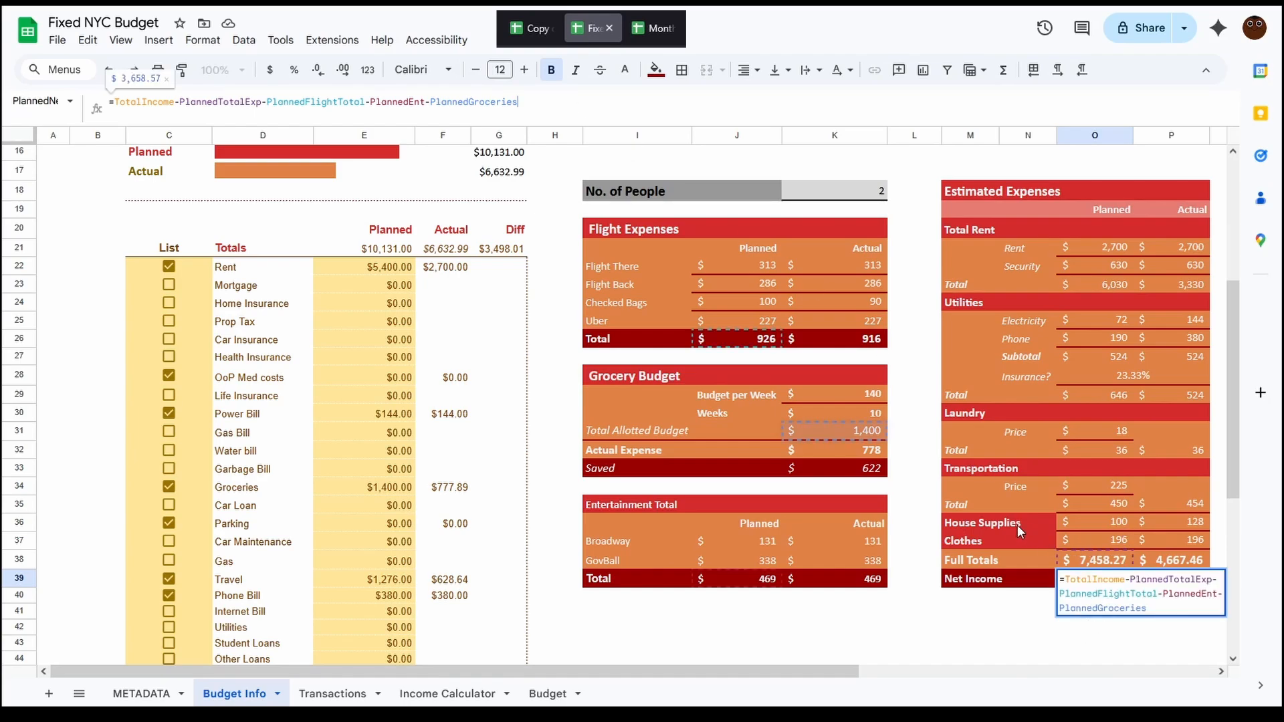
scroll(756, 428, up, 3)
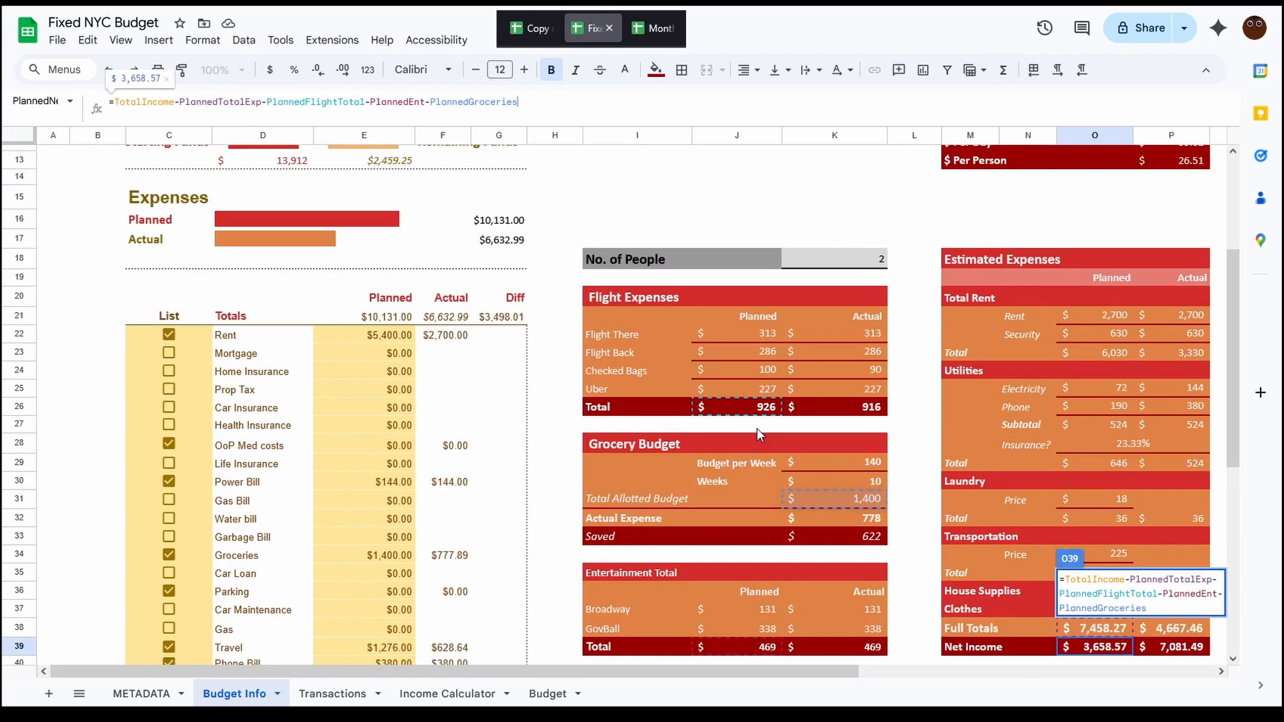
scroll(840, 435, down, 3)
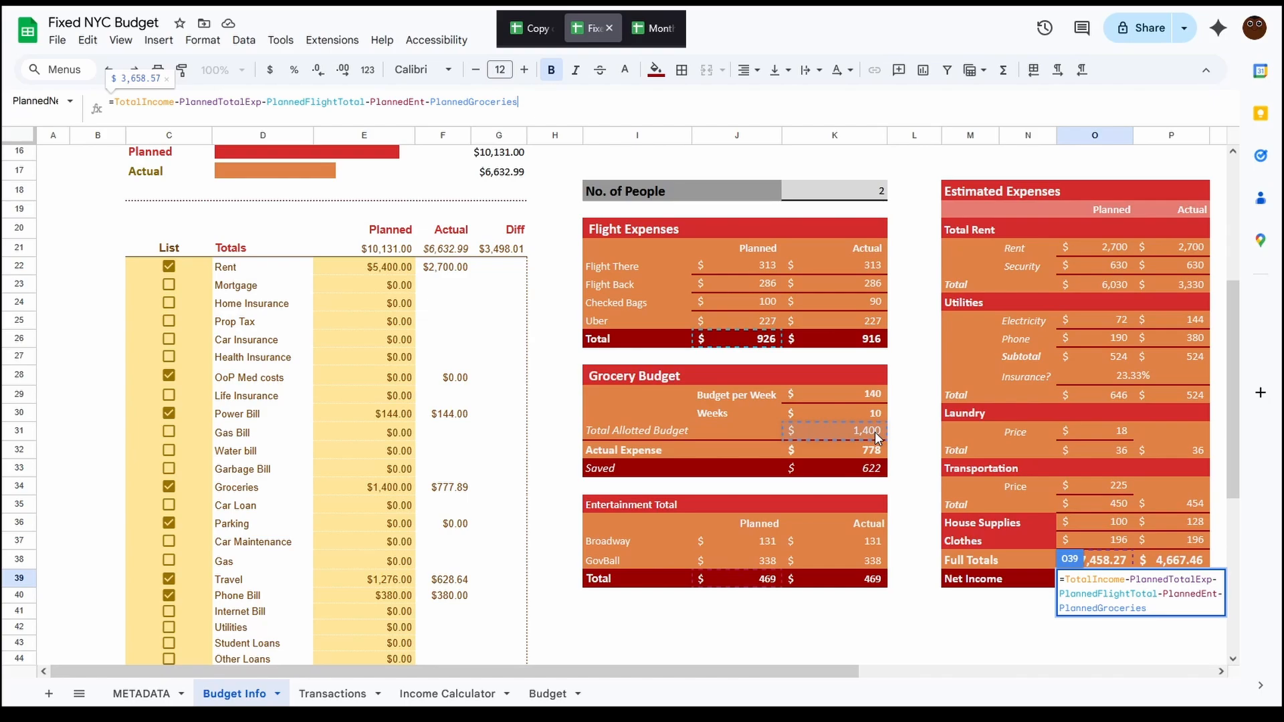
key(Escape)
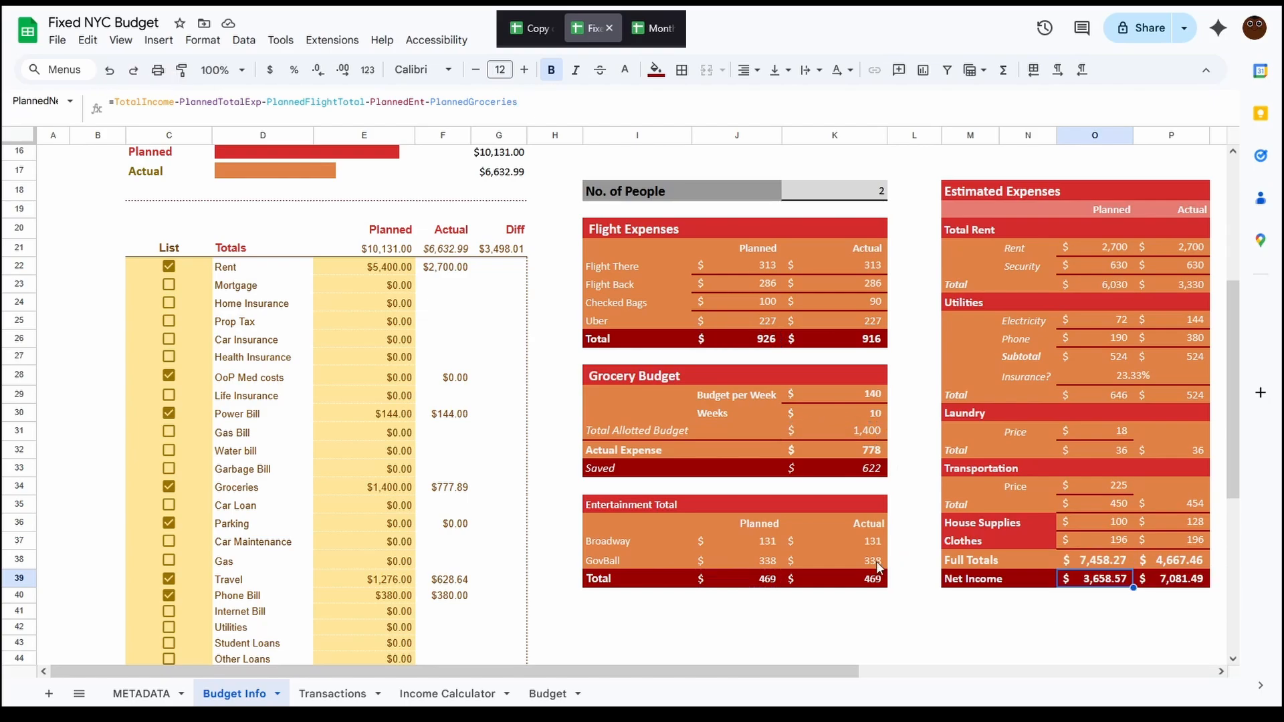
Compare the Income Calculator sheet with the Tax Rate in B6 and Bonus in E4 of Copy of NYC Budget
click(445, 694)
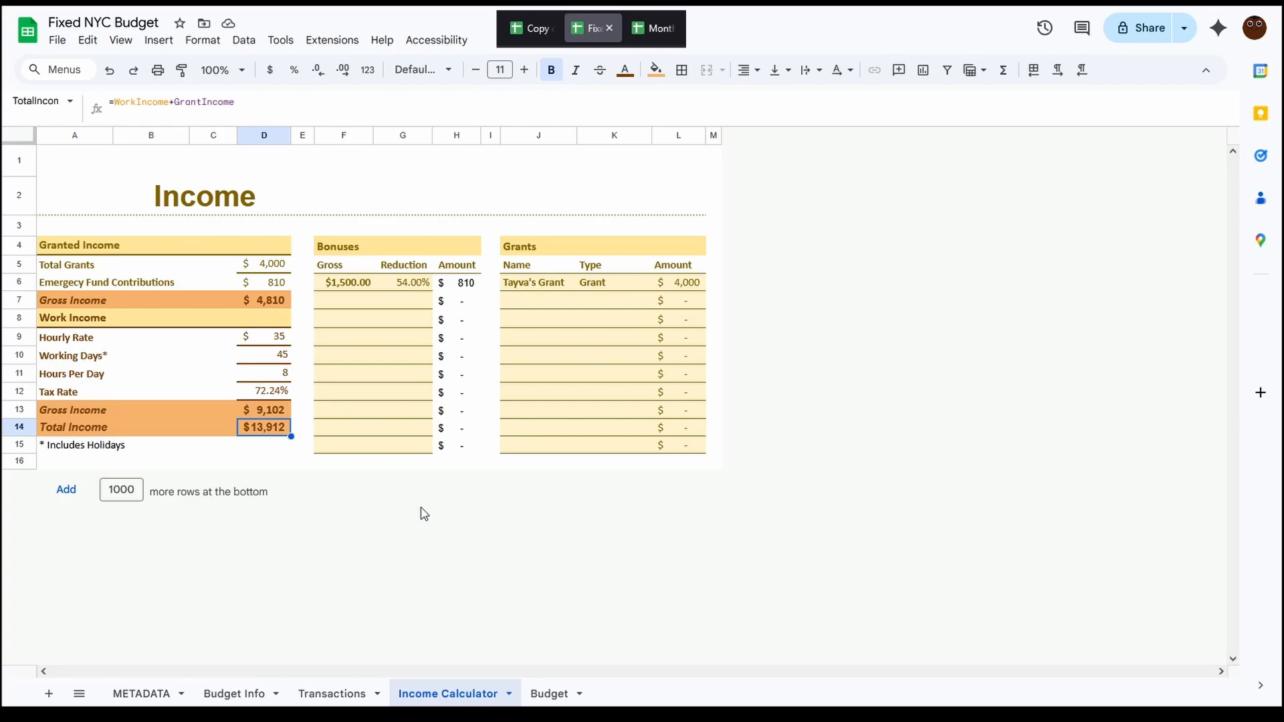
click(535, 30)
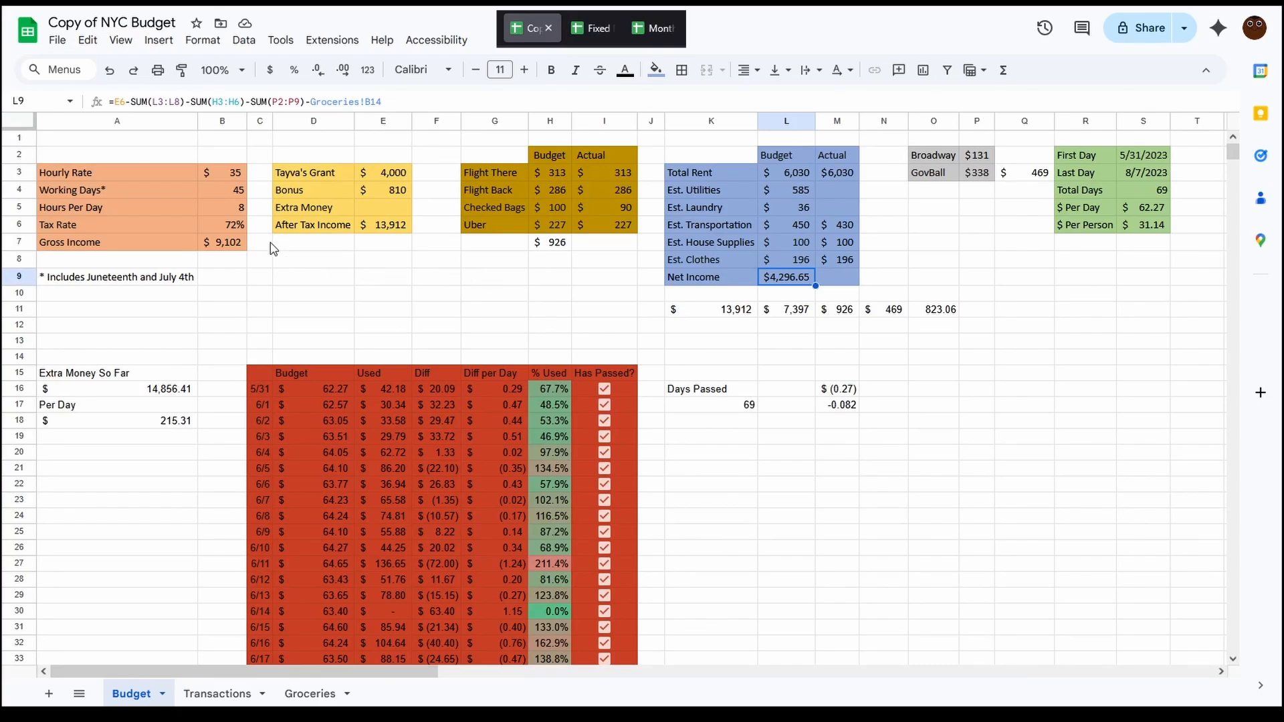
click(235, 227)
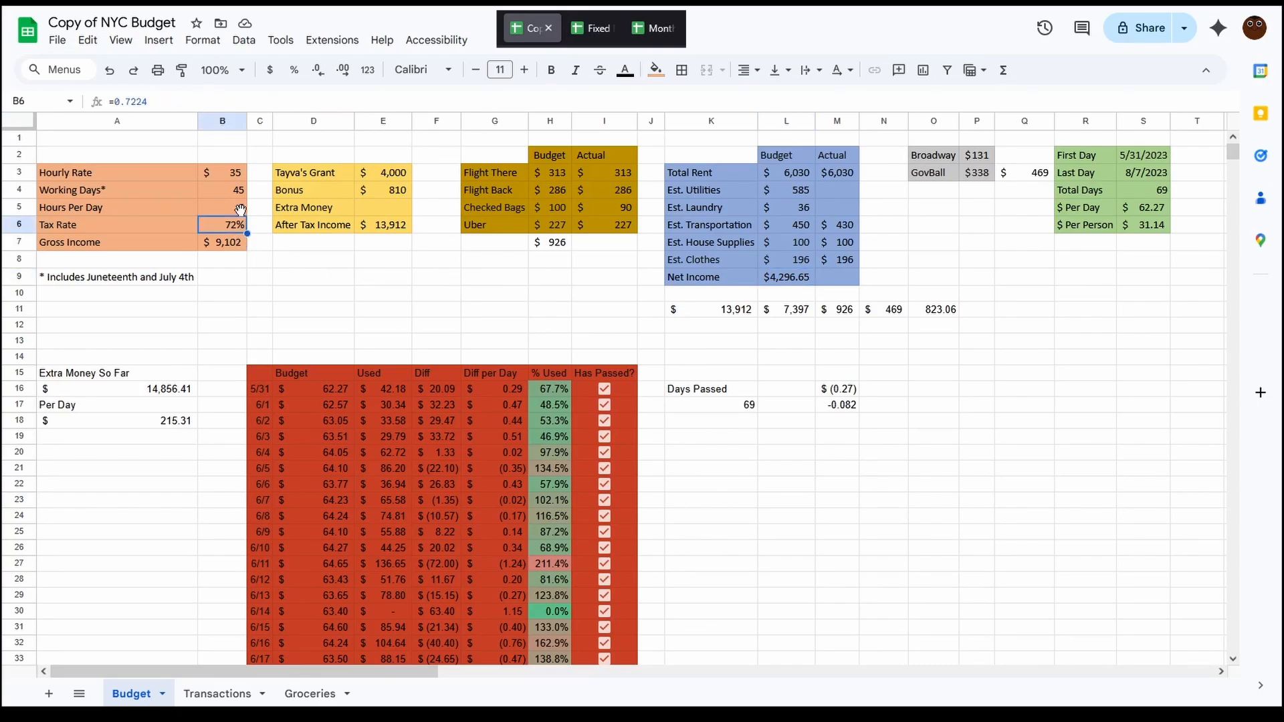
click(400, 194)
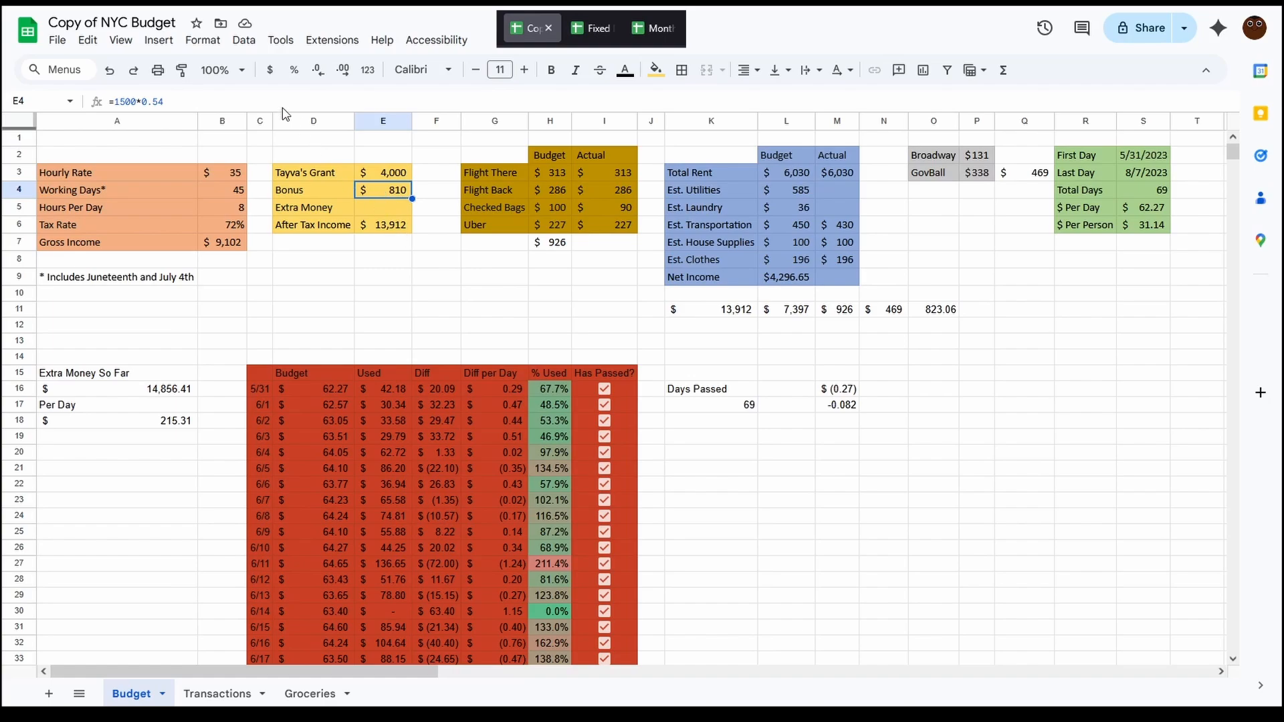
click(601, 29)
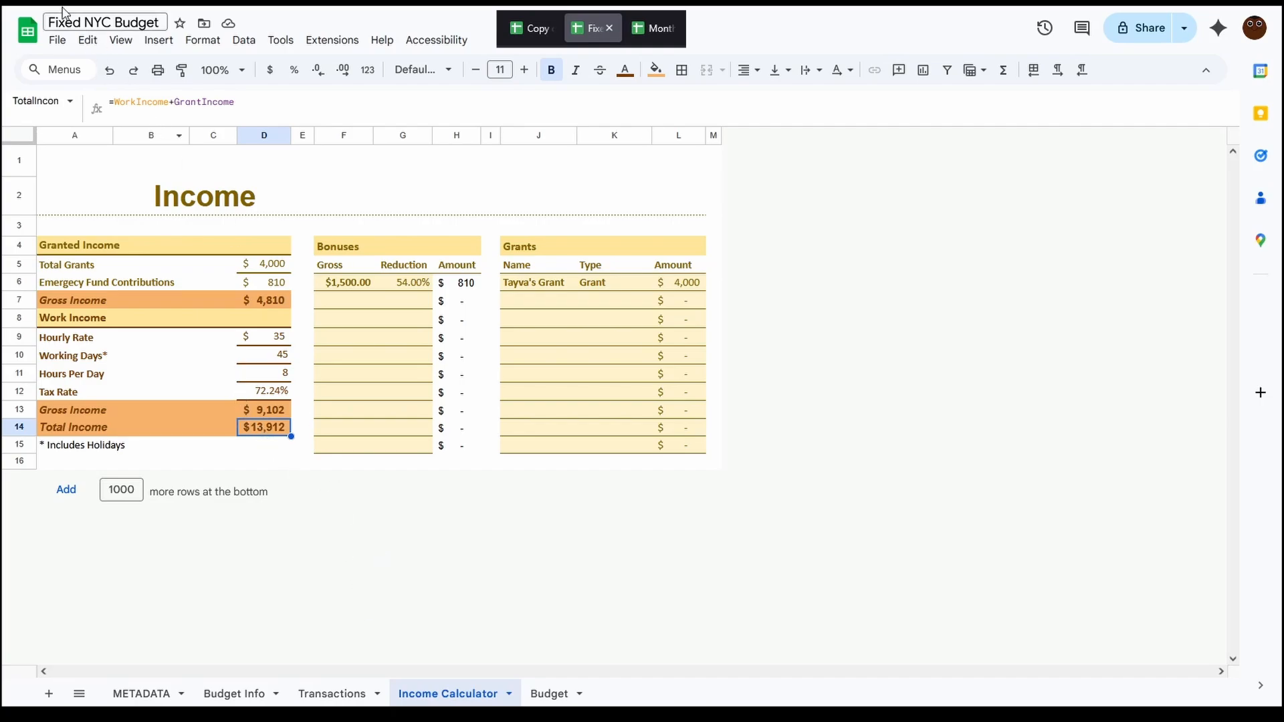
Switch to Copy of NYC Budget and trace the cells summed by the formula in L11, without editing it
click(516, 32)
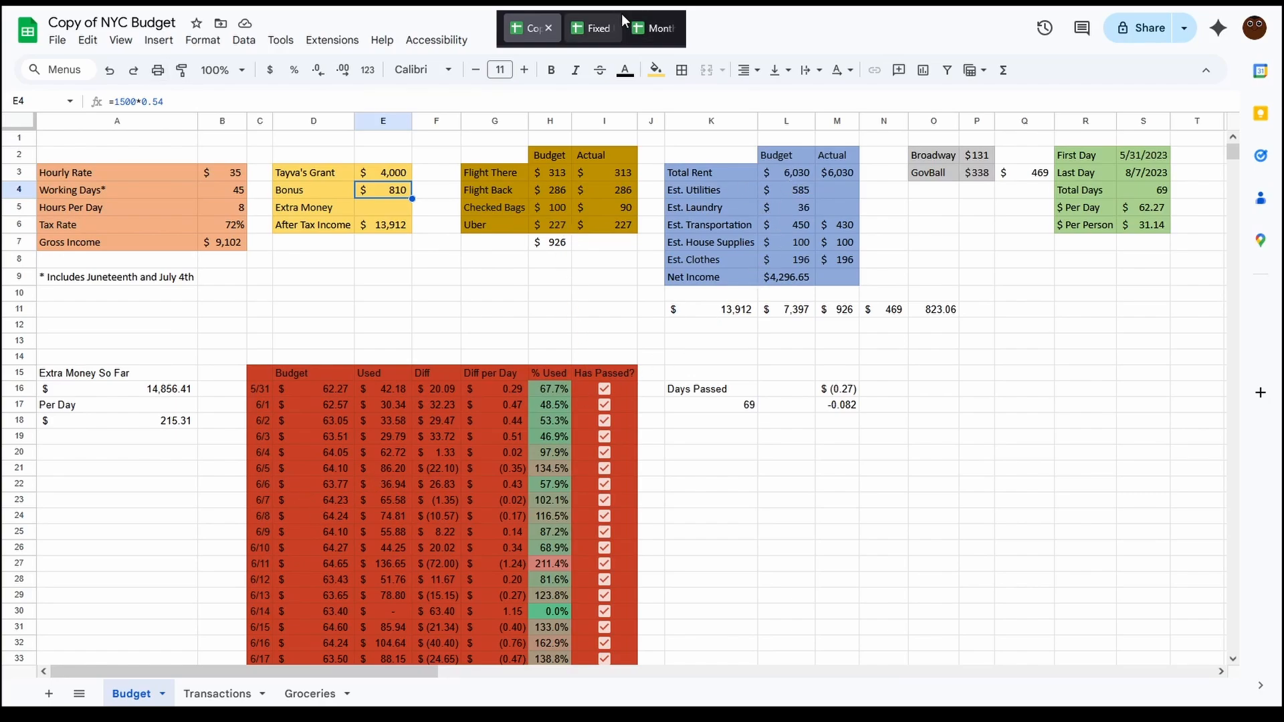
click(795, 312)
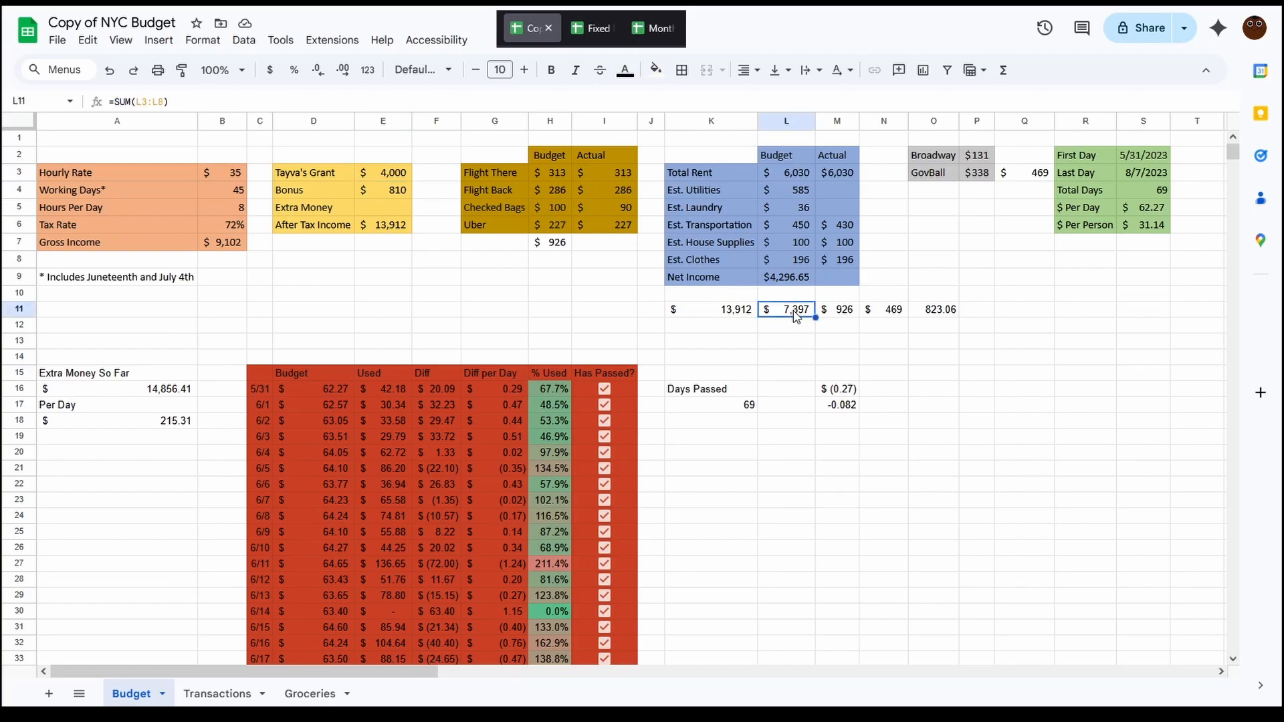
click(311, 102)
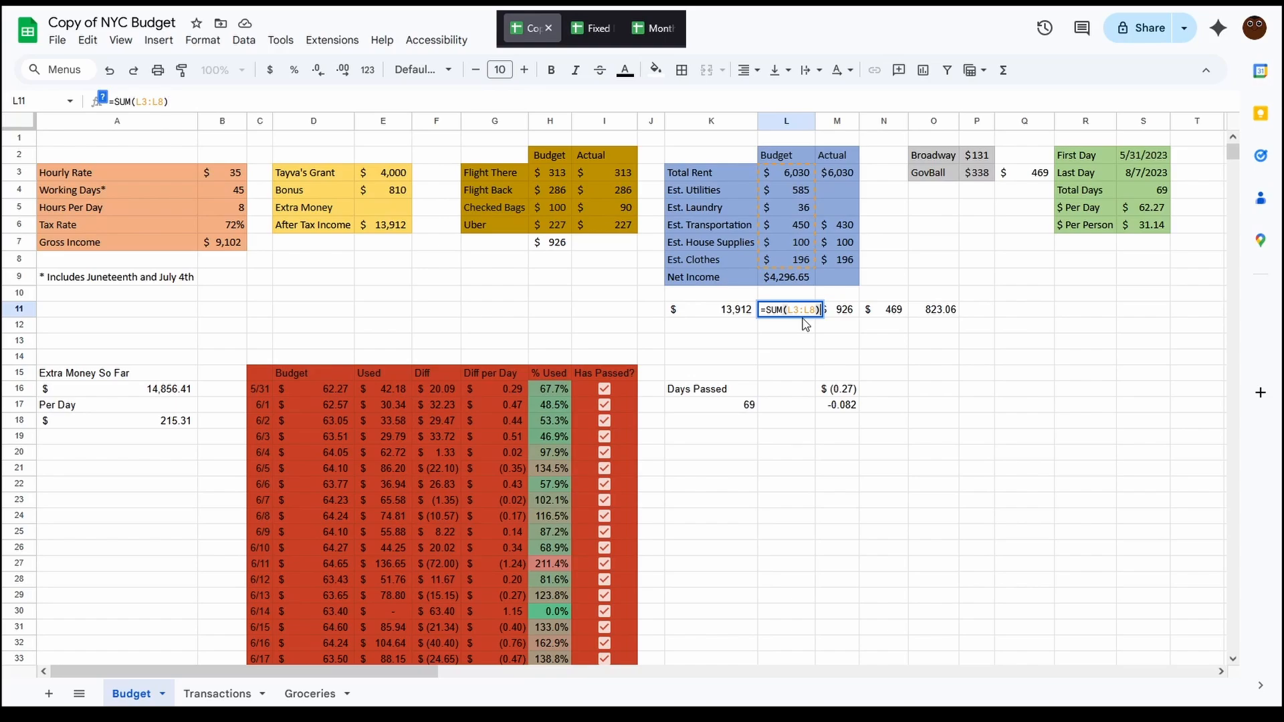
key(Escape)
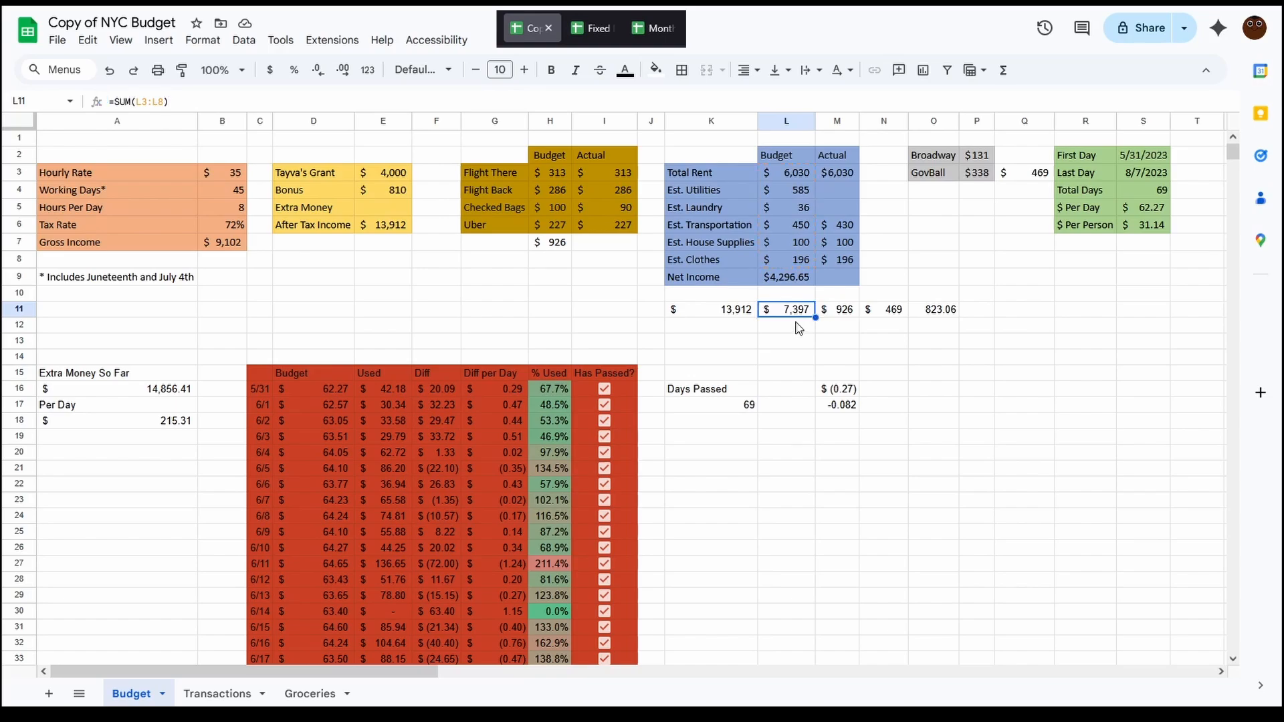
Open the Budget Info sheet of Fixed NYC Budget and inspect the planned Full Totals formula in O38
click(593, 29)
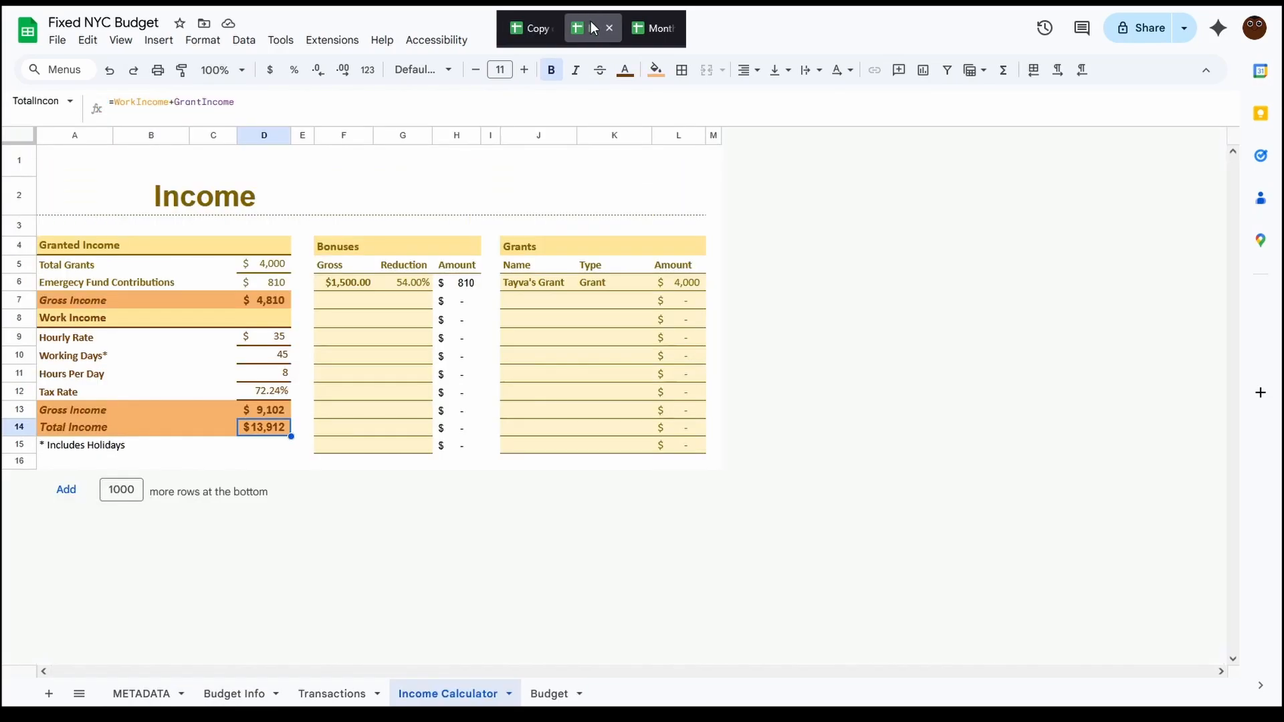
click(250, 694)
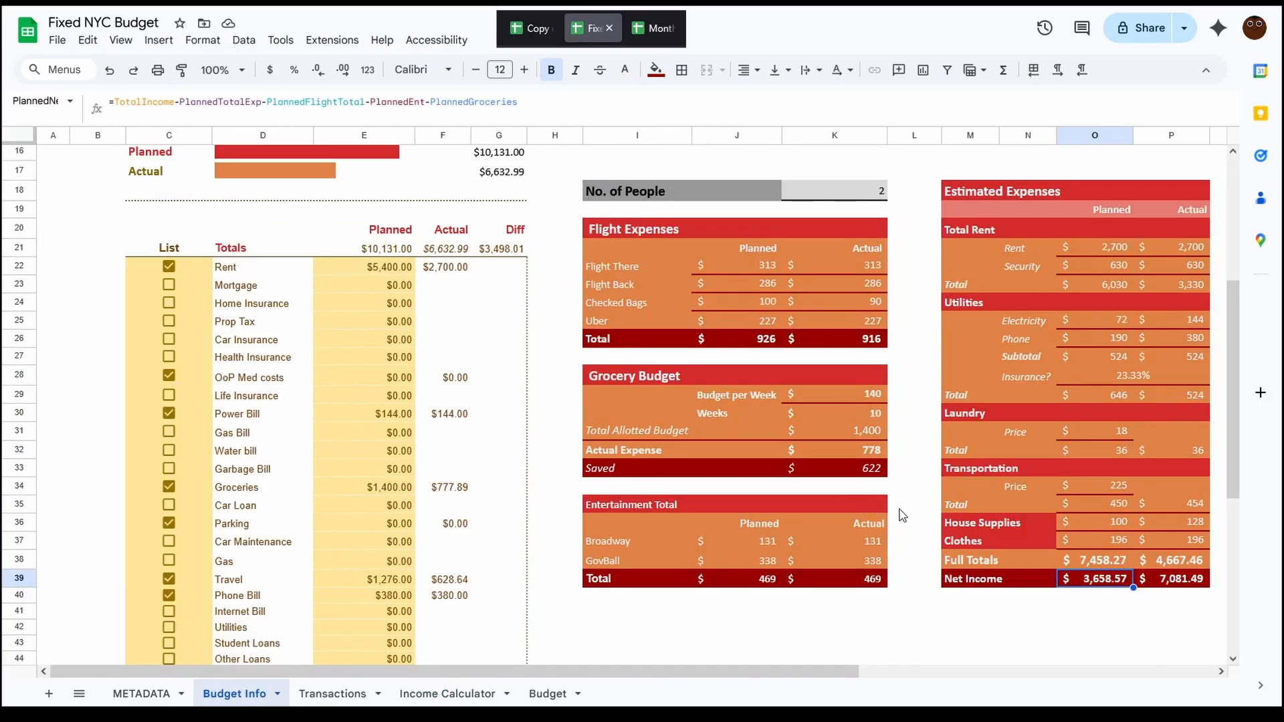
click(1103, 565)
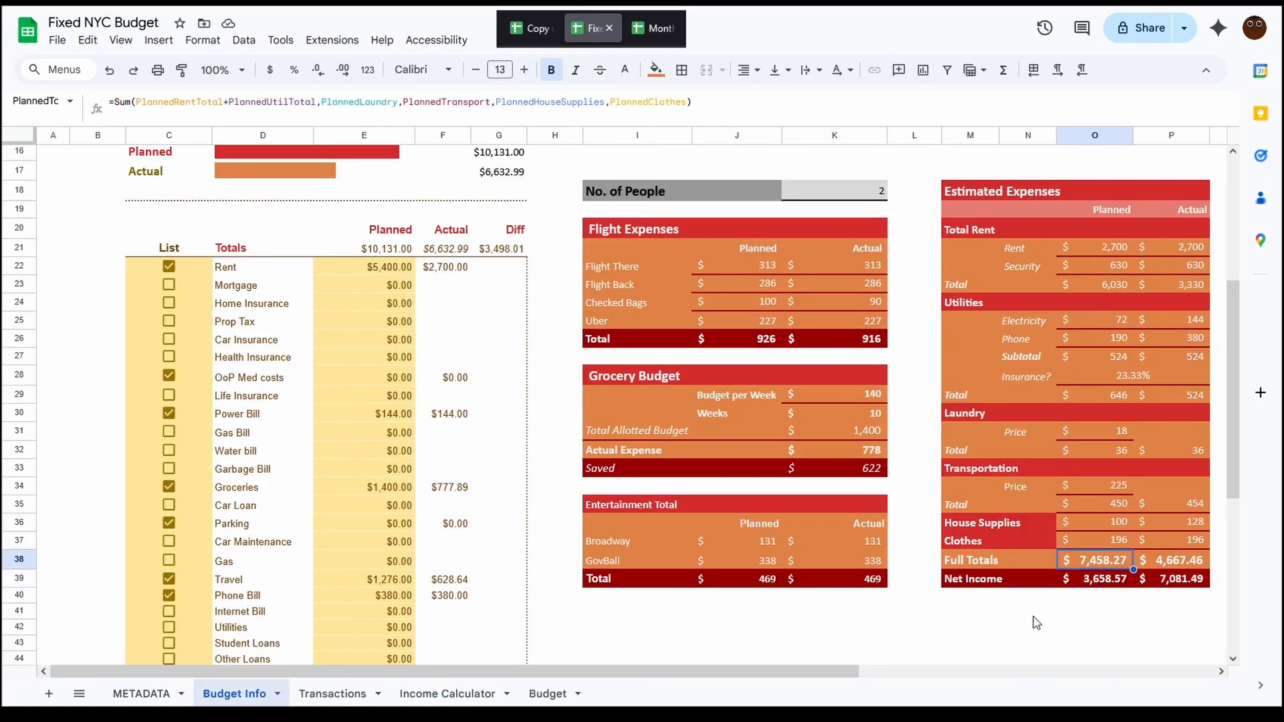
Compare the total in L11 of Copy of NYC Budget with planned Full Totals in Fixed NYC Budget, finishing in the copy
click(536, 28)
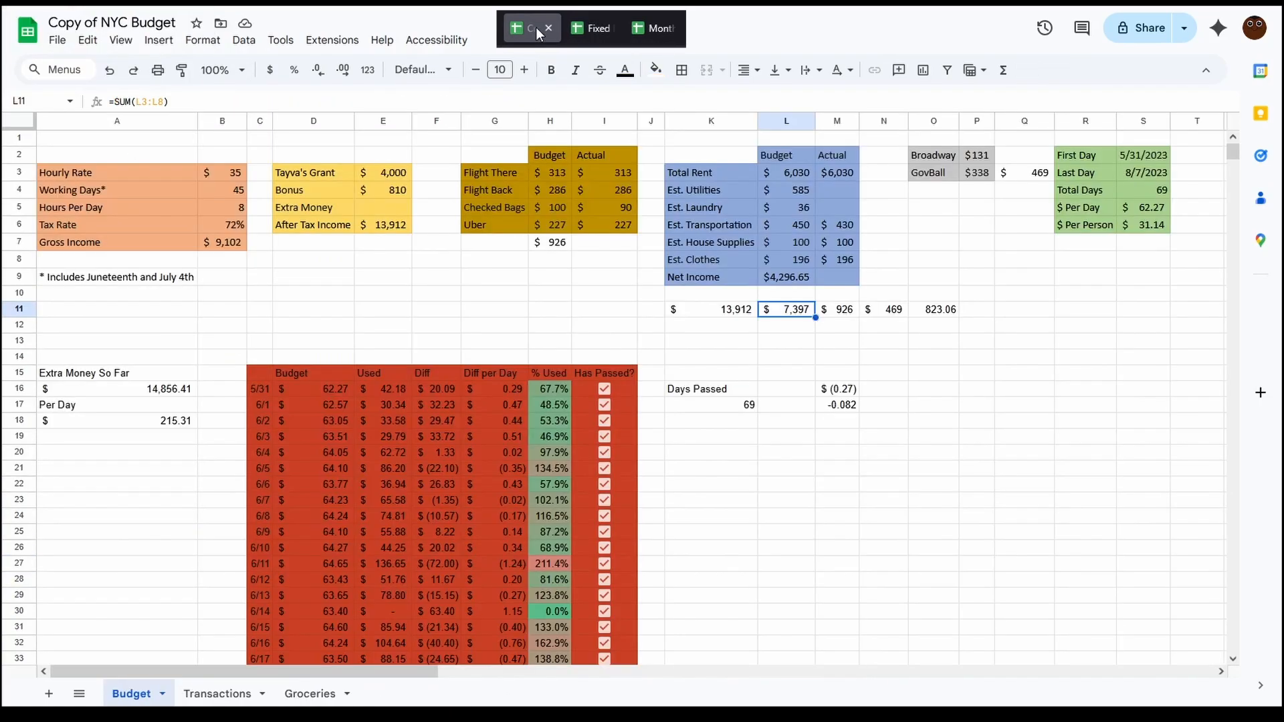
click(587, 29)
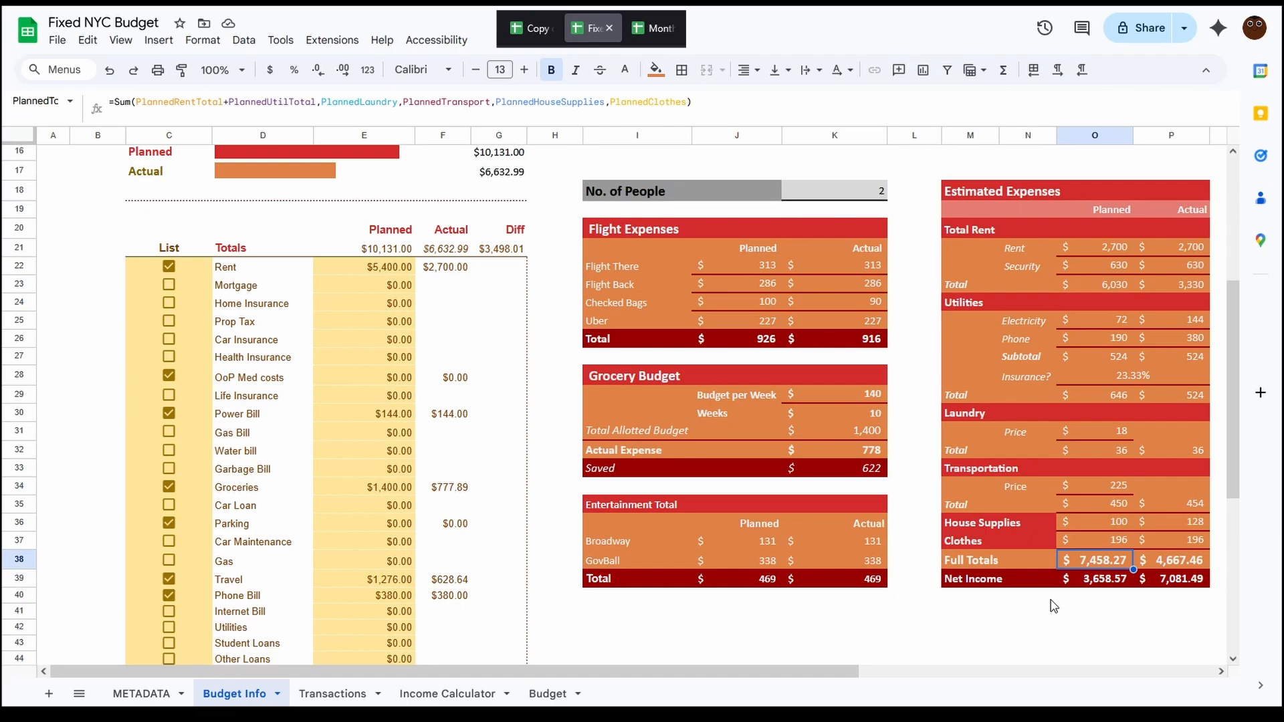
click(555, 29)
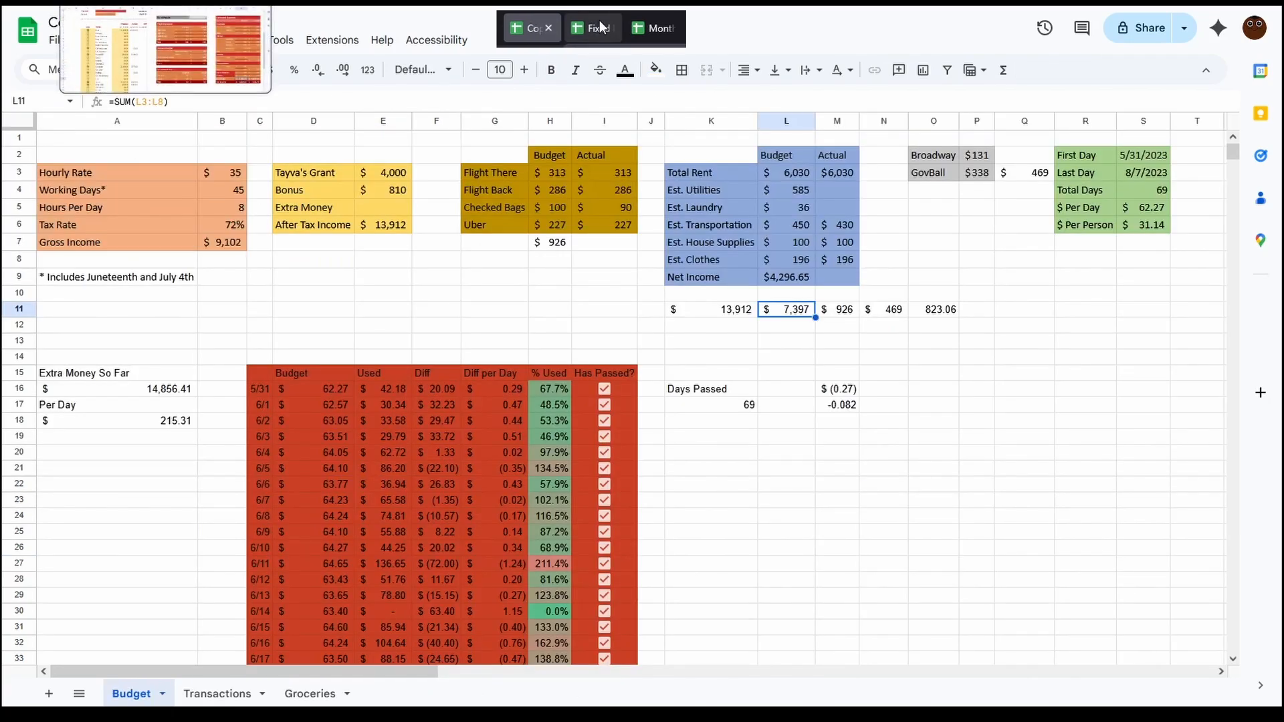
click(602, 28)
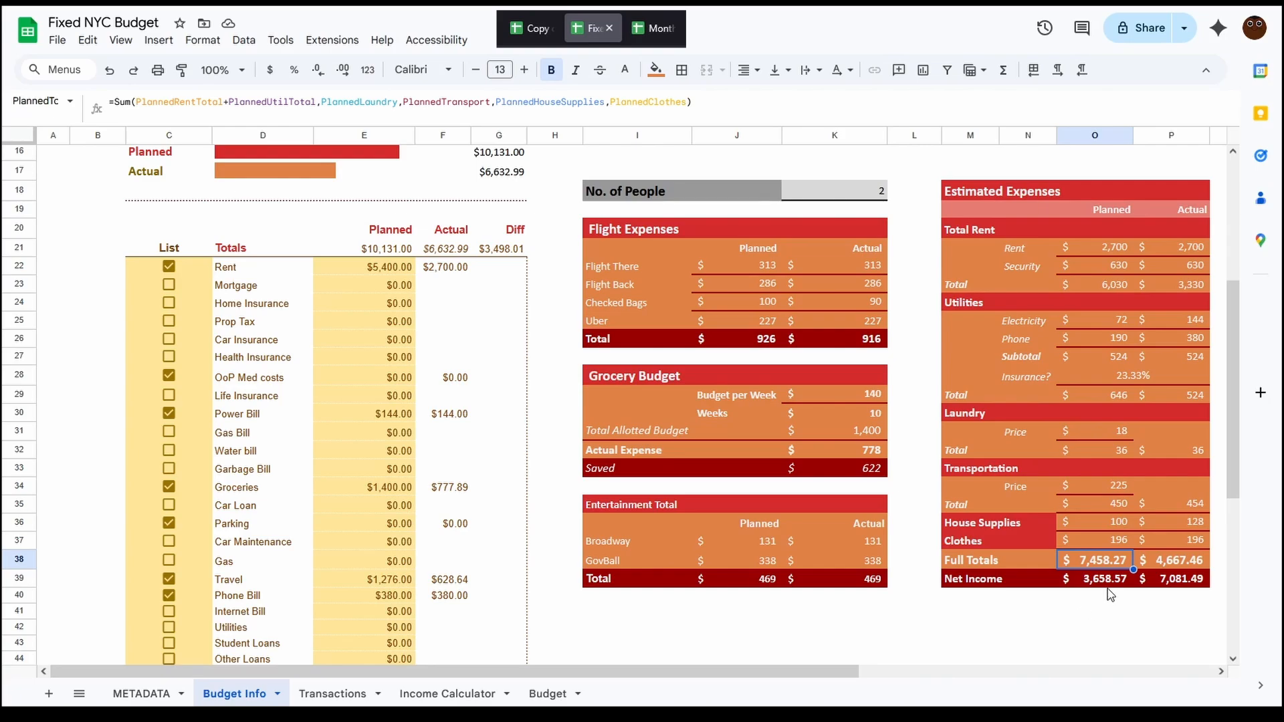
click(534, 28)
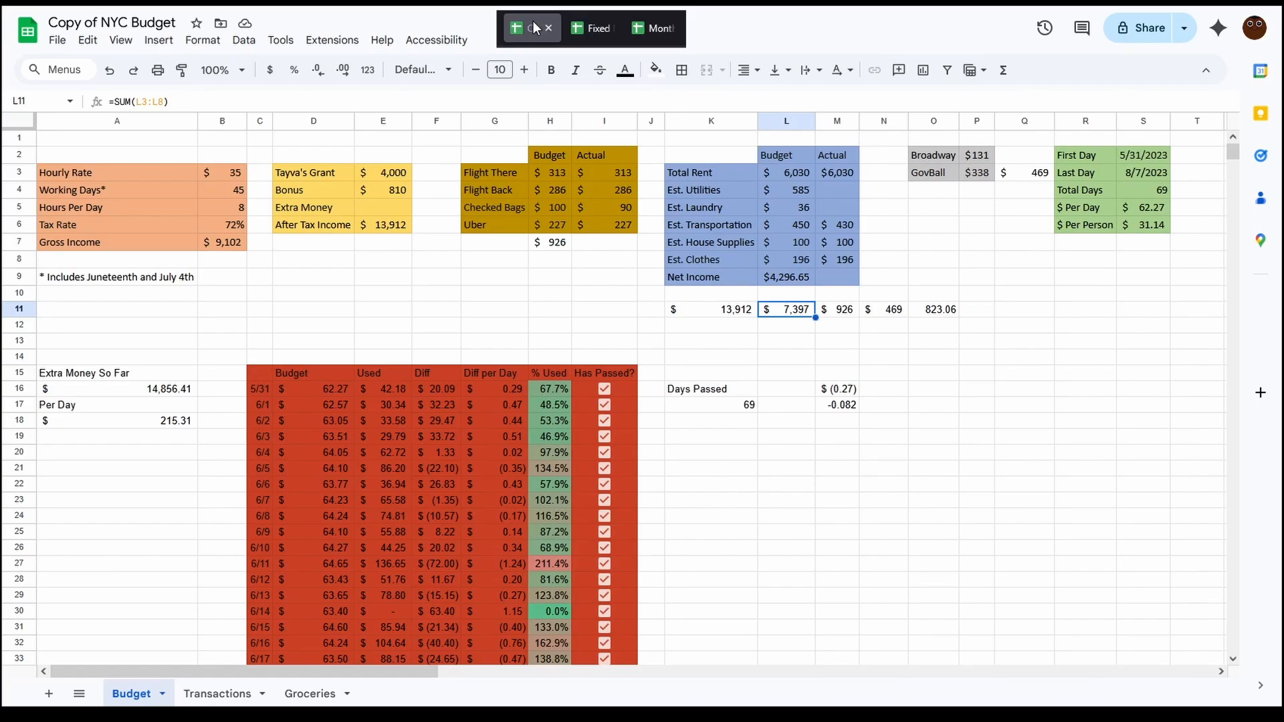
Inspect the Net Income formula in L9 and the 7/30 factor of the Est. Utilities formula in L4 of Copy of NYC Budget, without editing
click(592, 28)
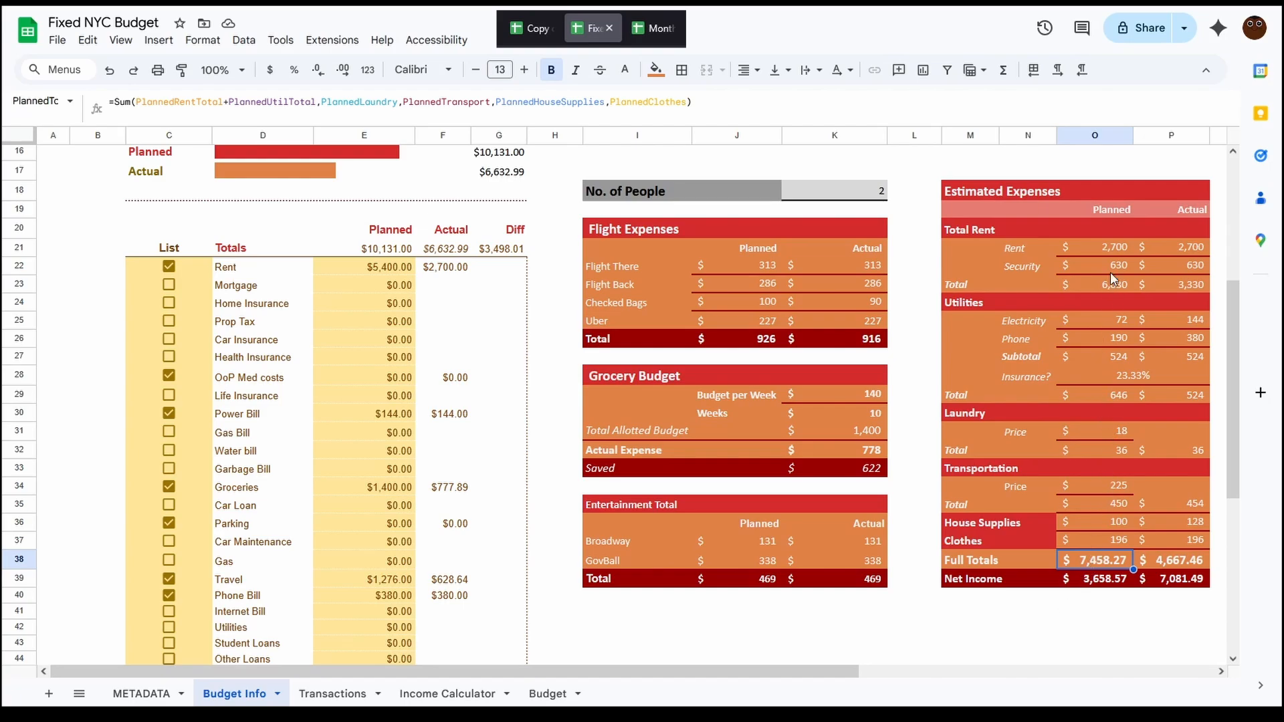
click(535, 29)
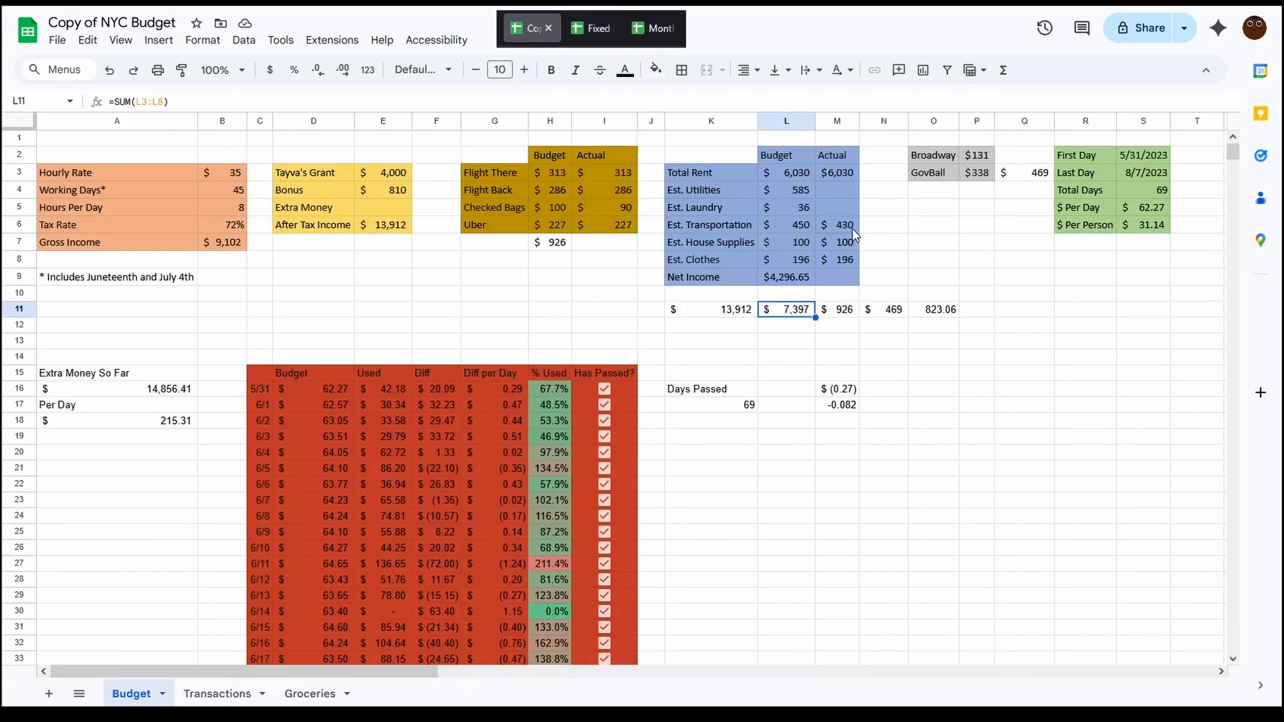
click(801, 279)
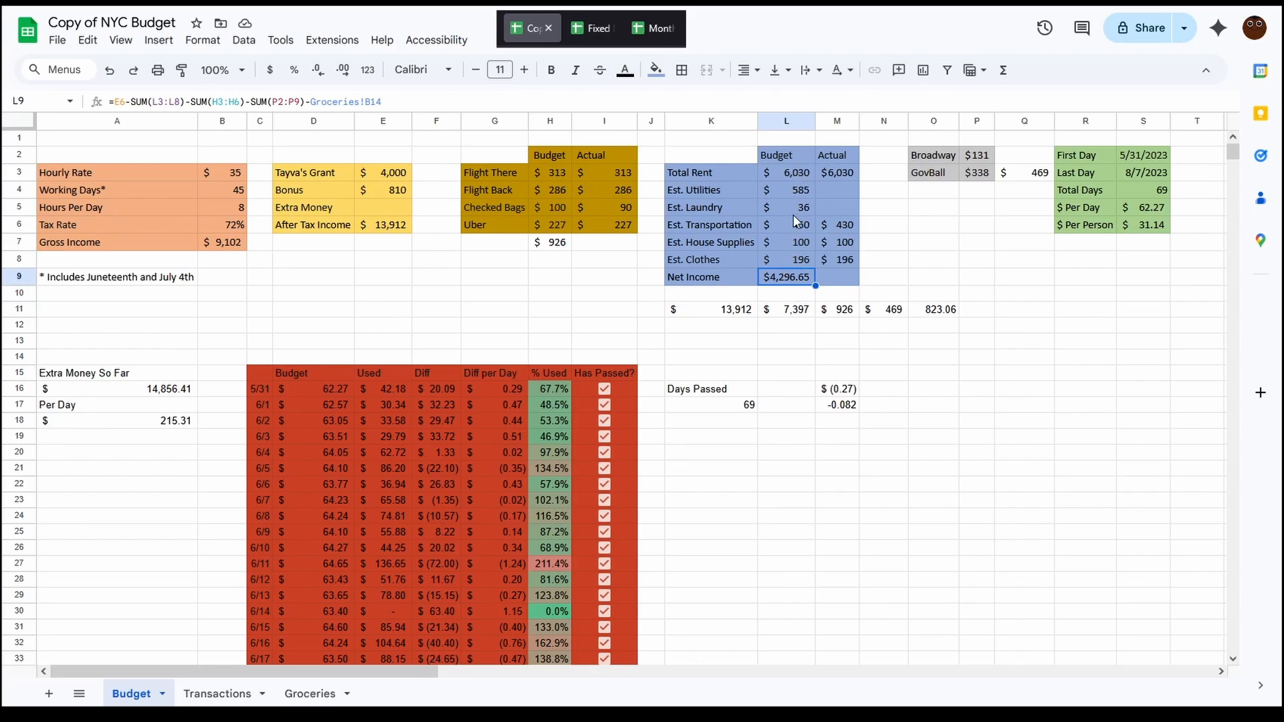
click(793, 197)
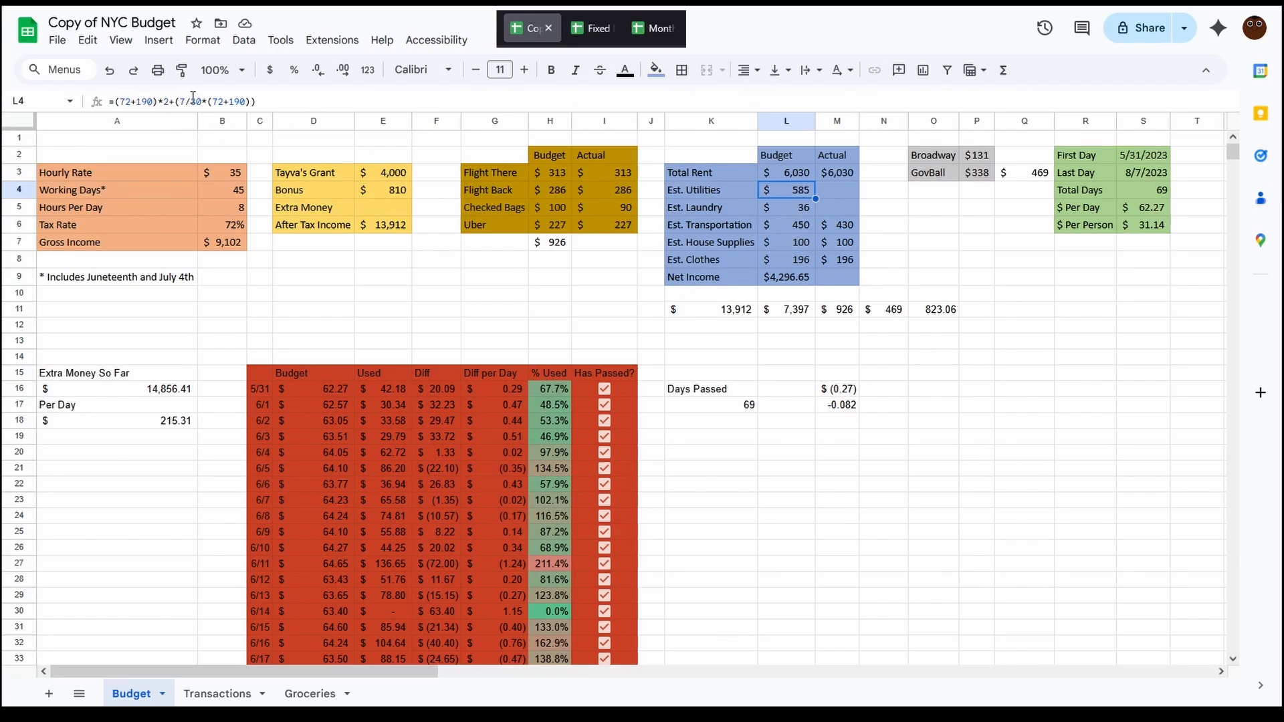
drag(179, 101, 200, 101)
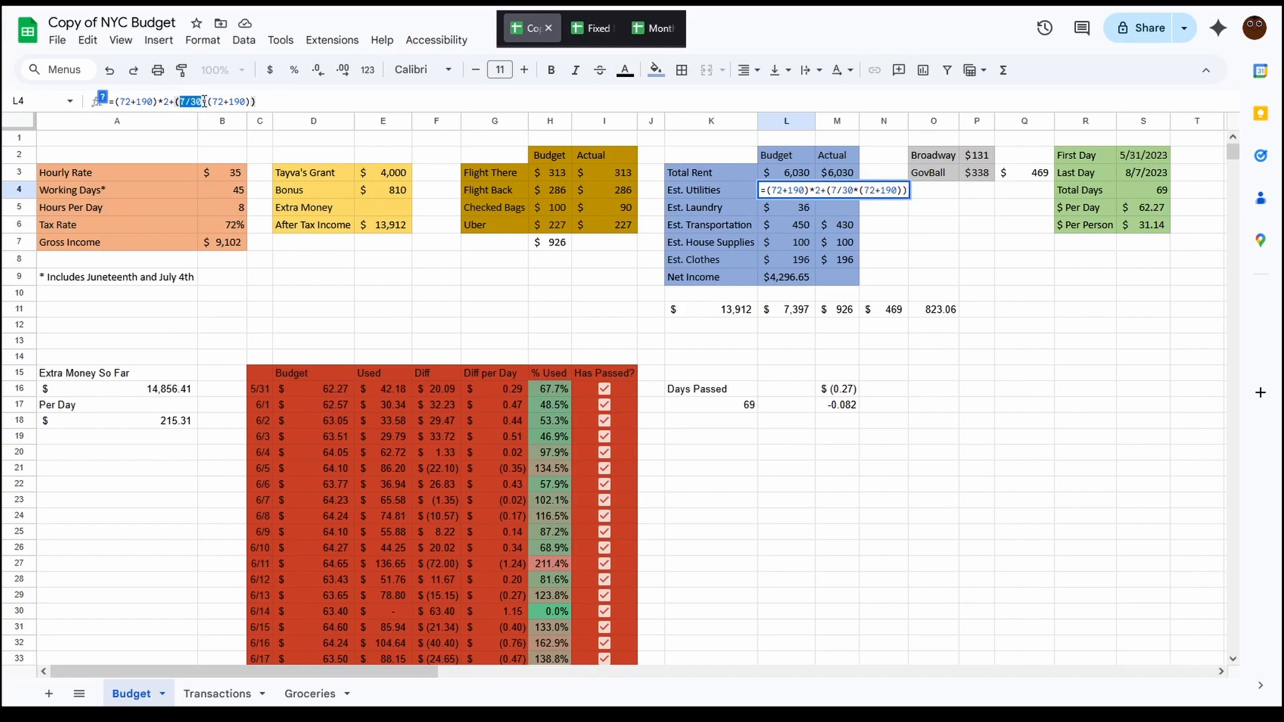
click(235, 101)
key(Escape)
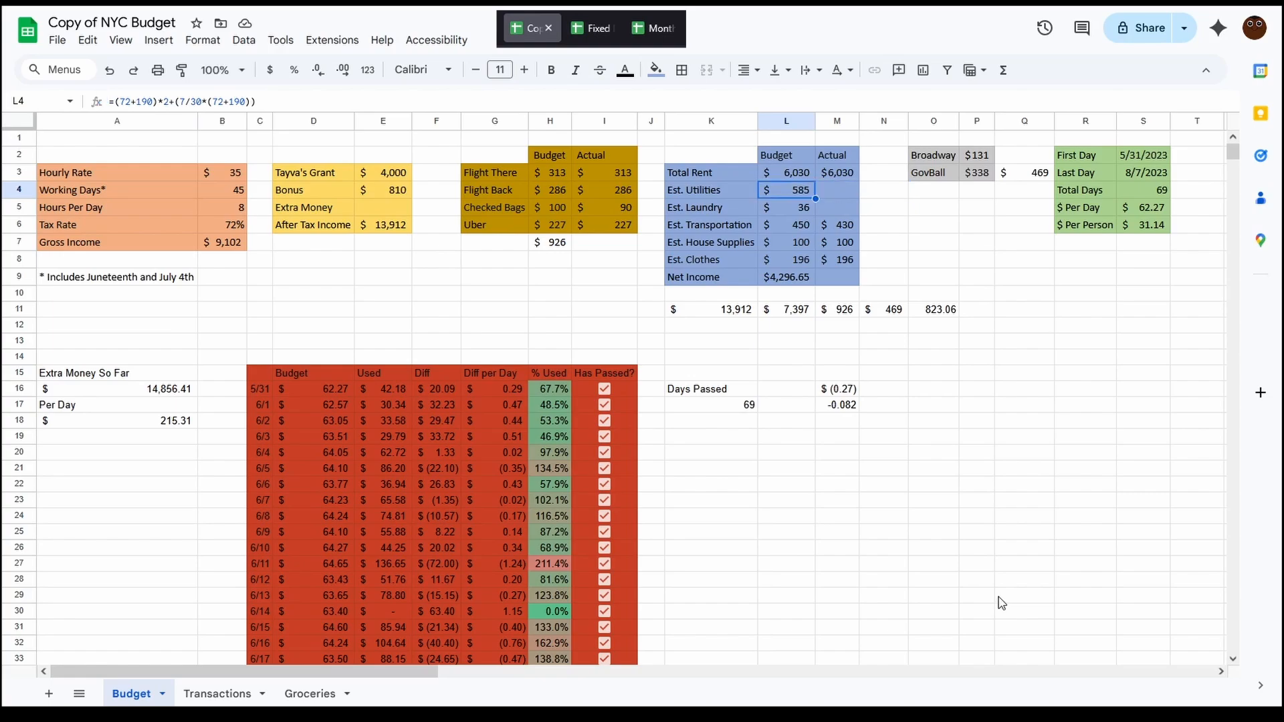
Switch to Fixed NYC Budget and examine the planned Utilities cells from Phone through Subtotal and Insurance to the Total in O29
click(604, 30)
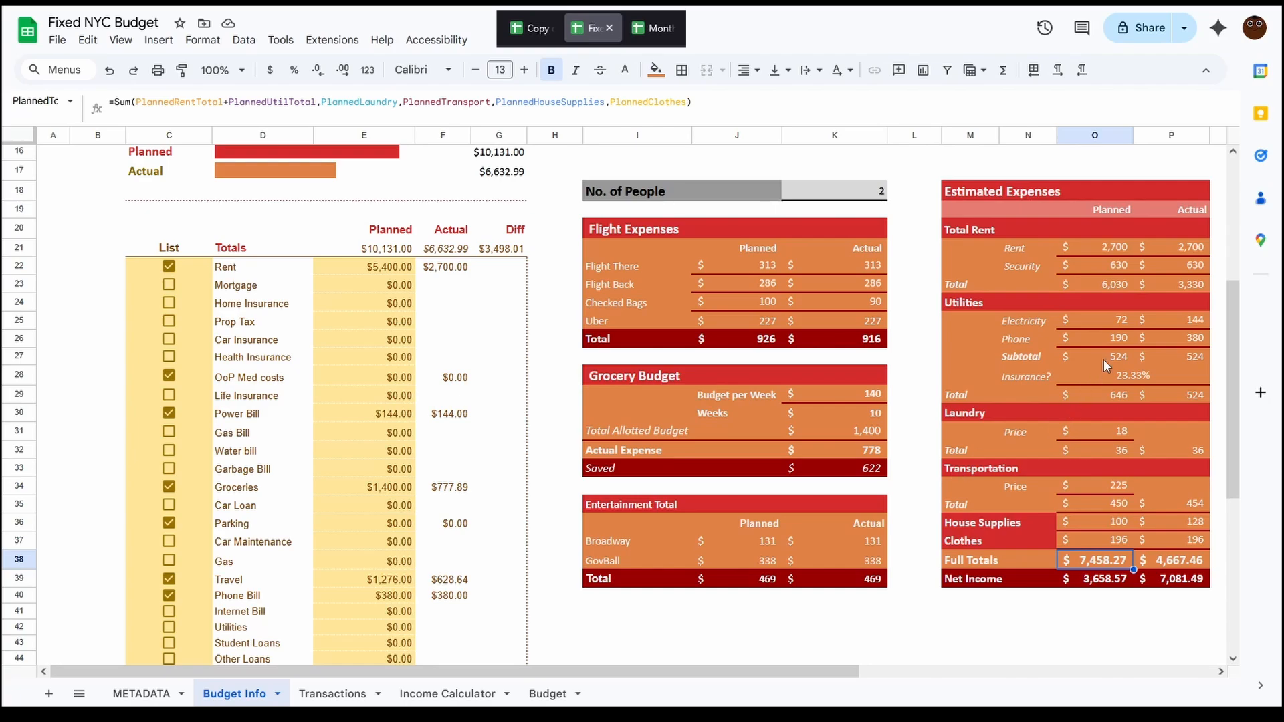
click(1122, 327)
click(1117, 338)
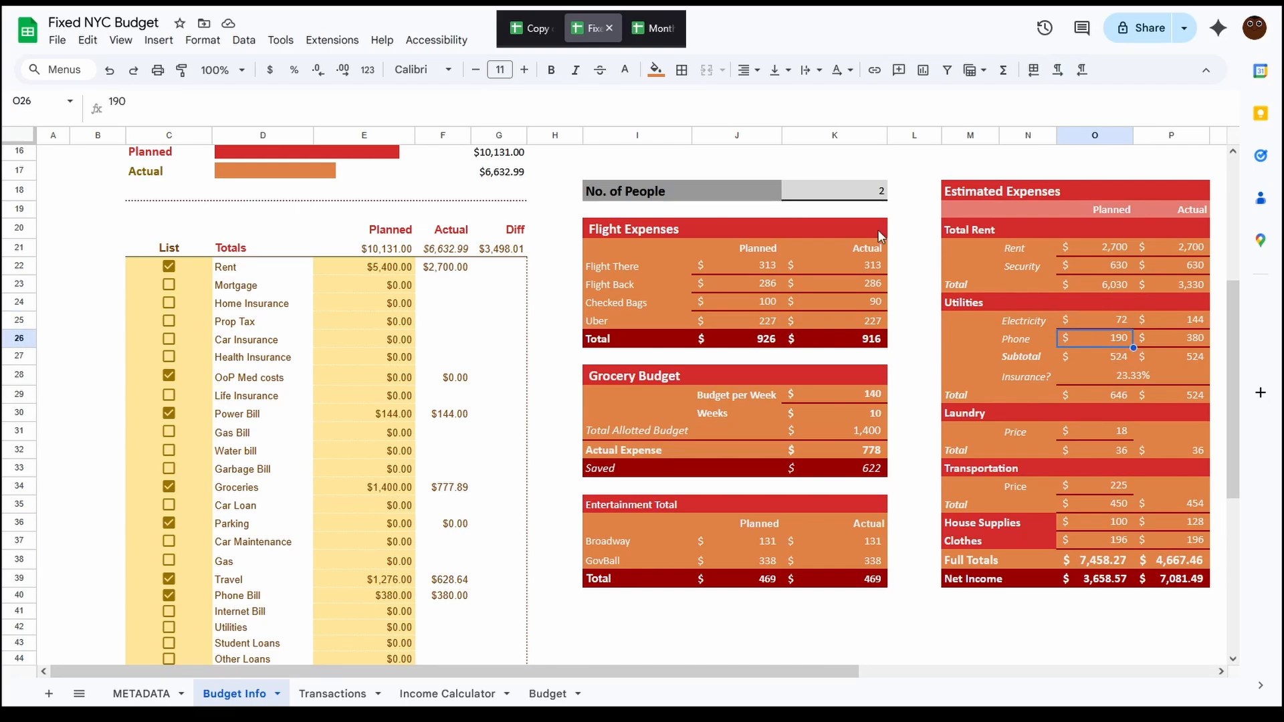
click(1123, 354)
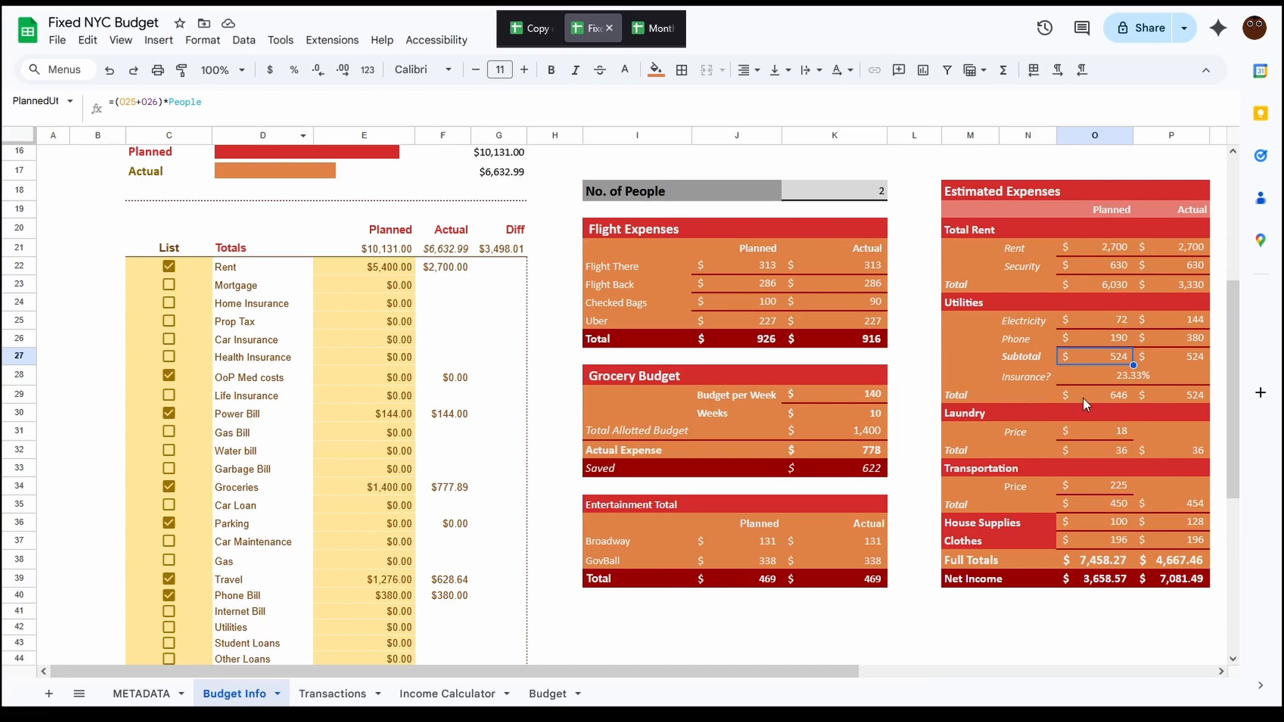
click(1098, 379)
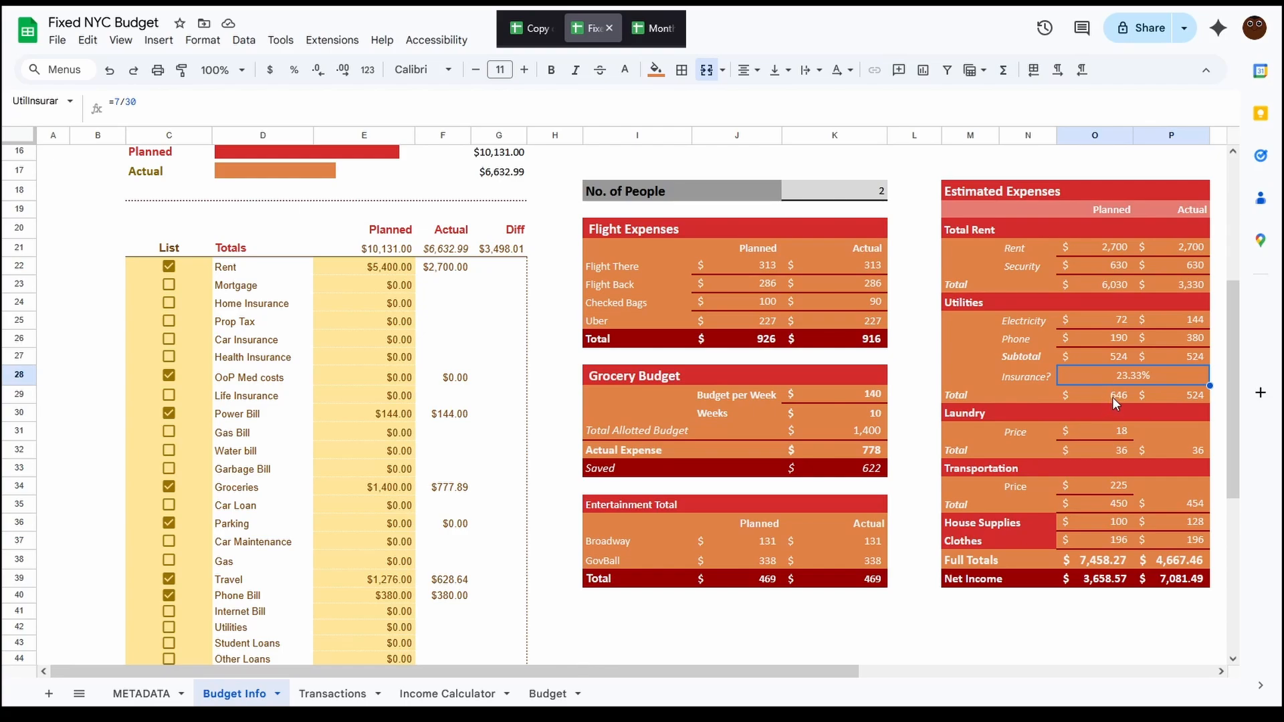
click(1113, 396)
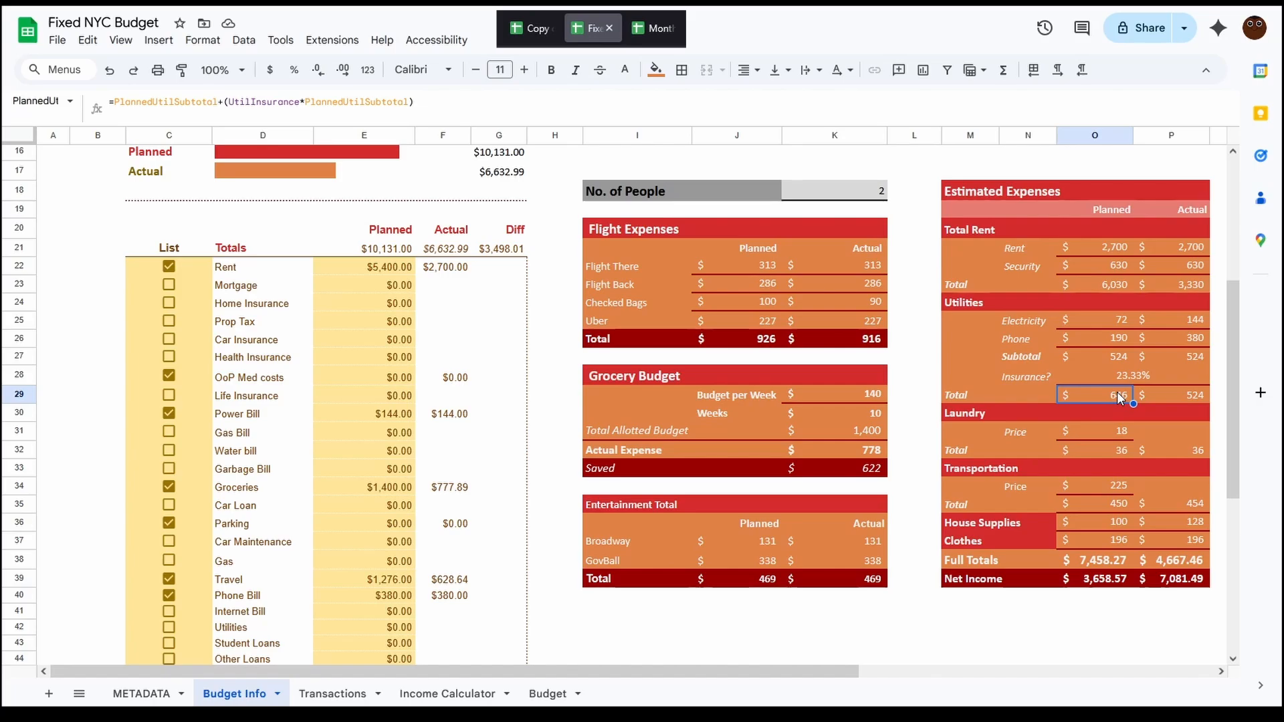
Open Calculator, multiply 524 by 0.23, add 524 to the product, and close Calculator
key(XF86Calculator)
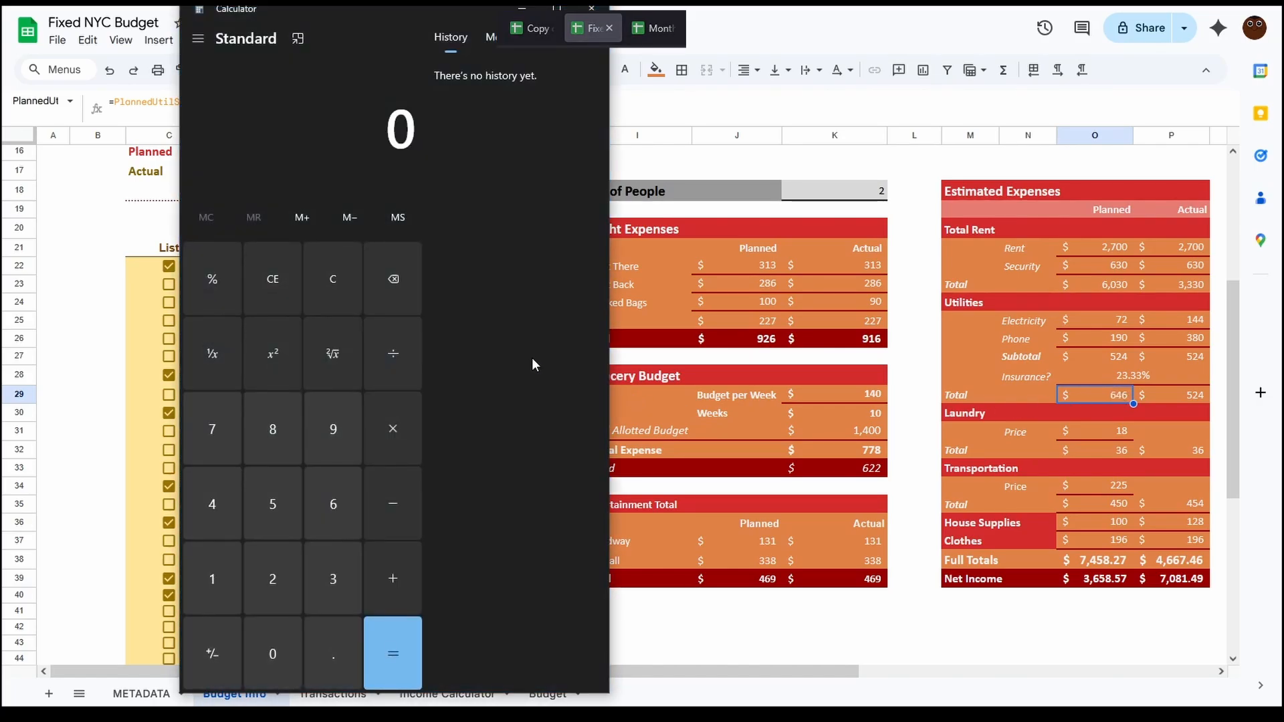
text(524*.)
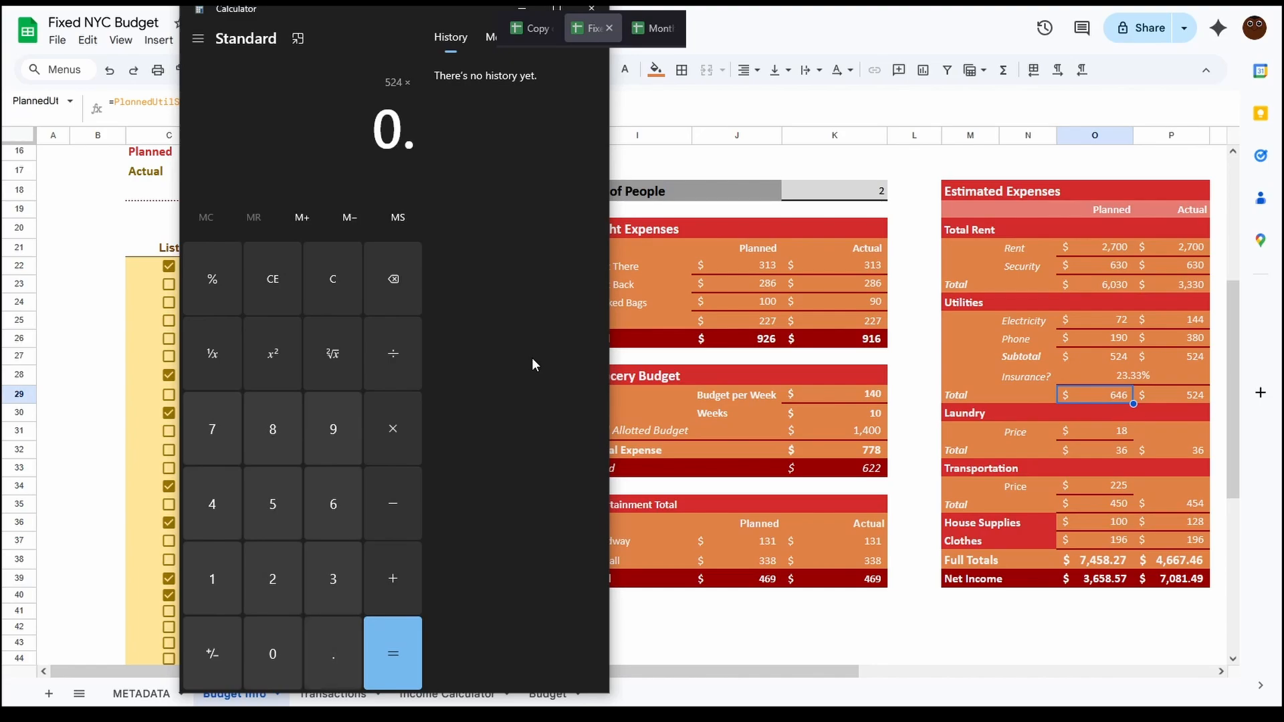
text(23)
key(Return)
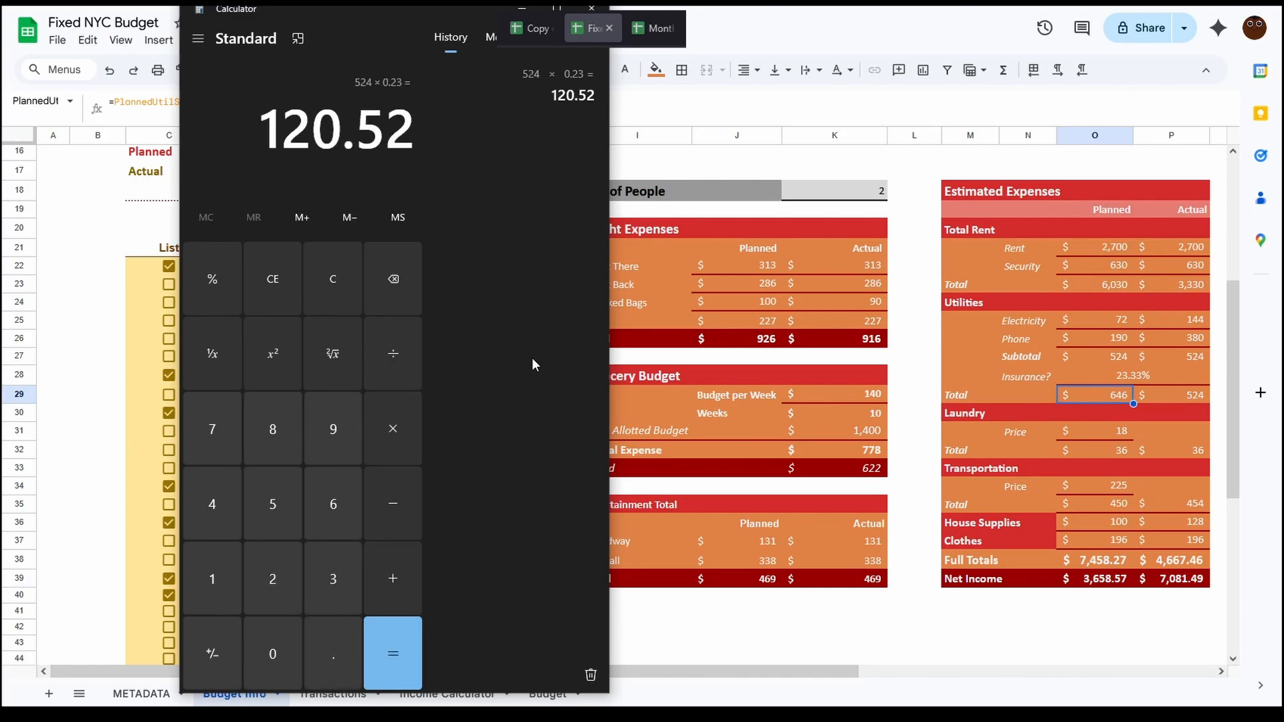
text(+524)
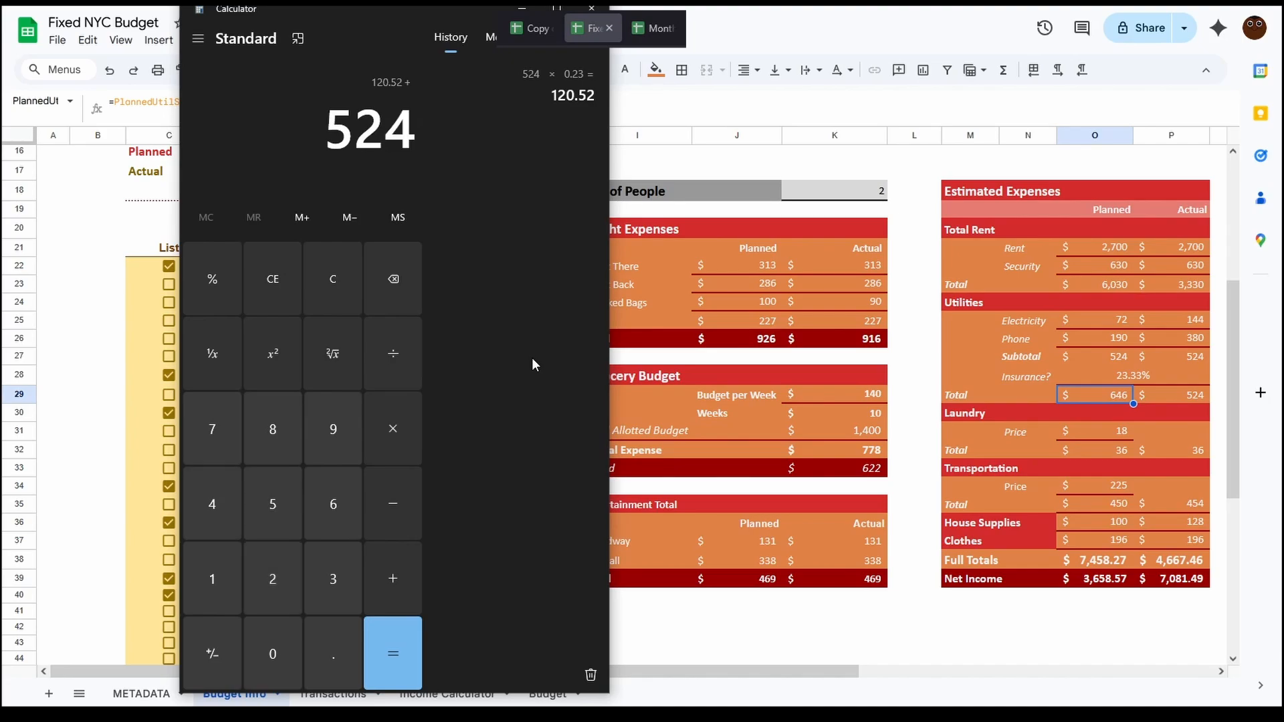
key(Return)
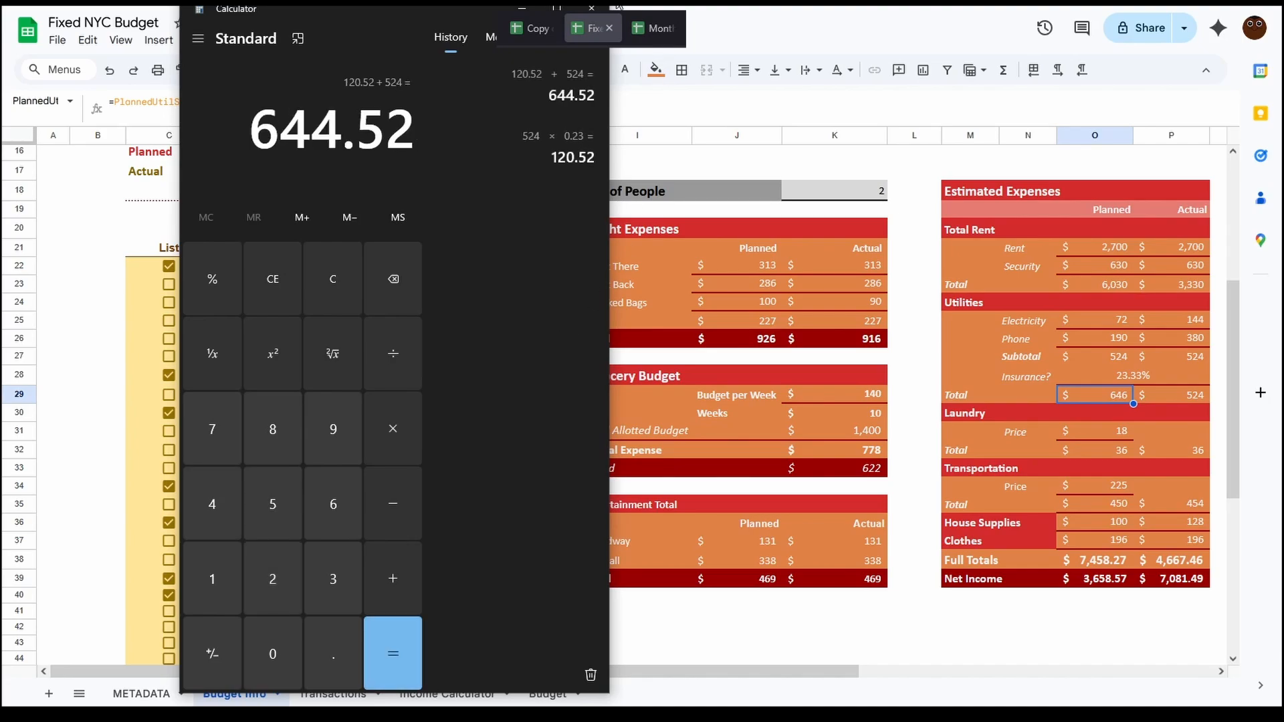
click(591, 8)
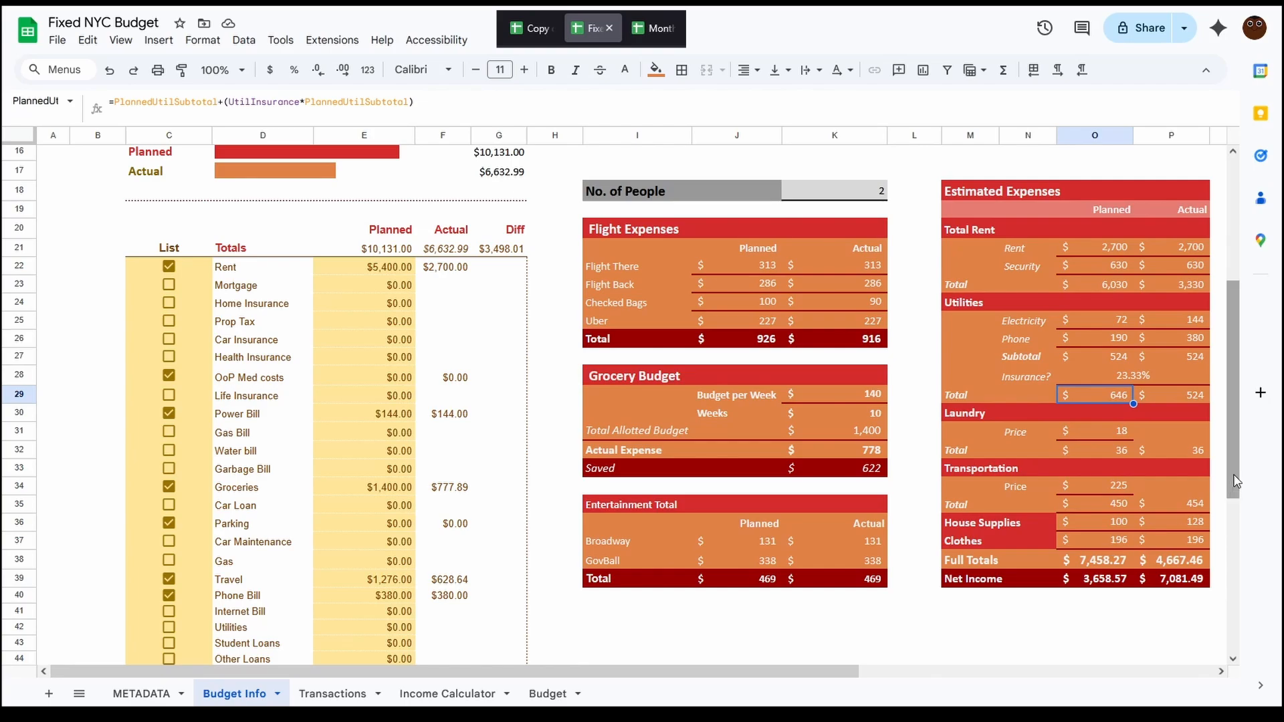
Inspect the formulas behind the actual Utilities Total in P29 and Subtotal in P27
click(1186, 398)
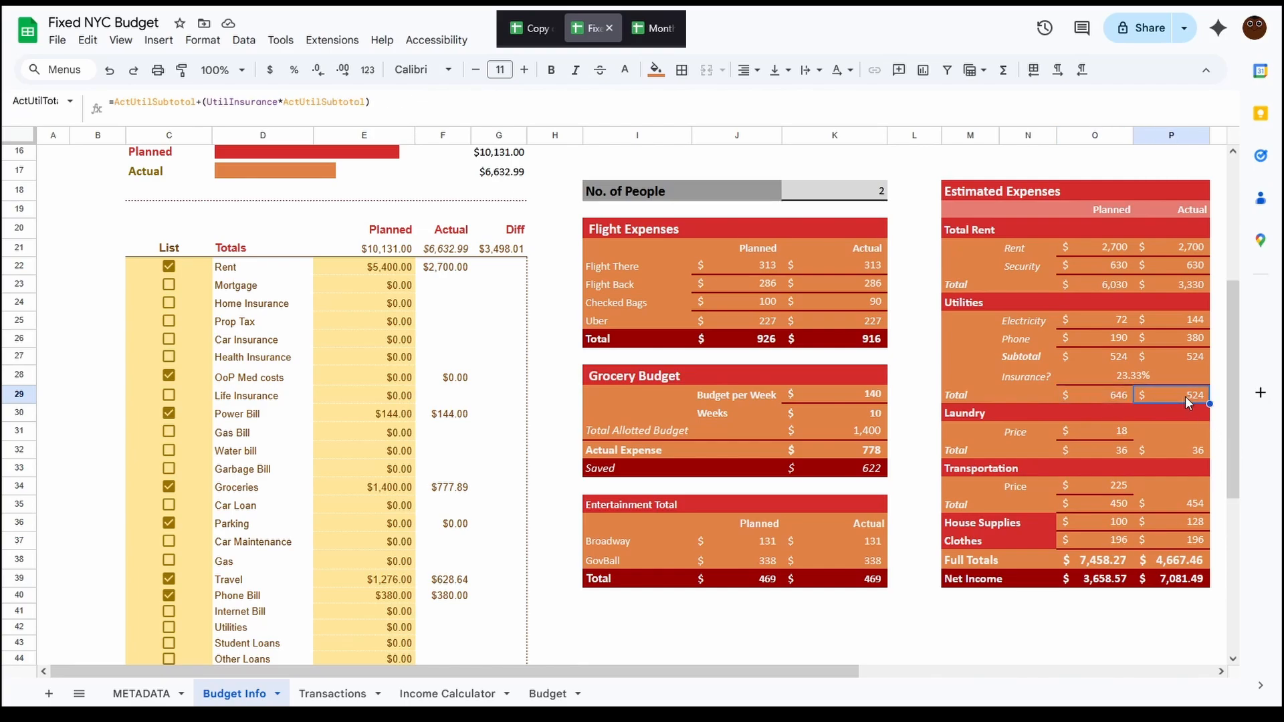
click(1191, 356)
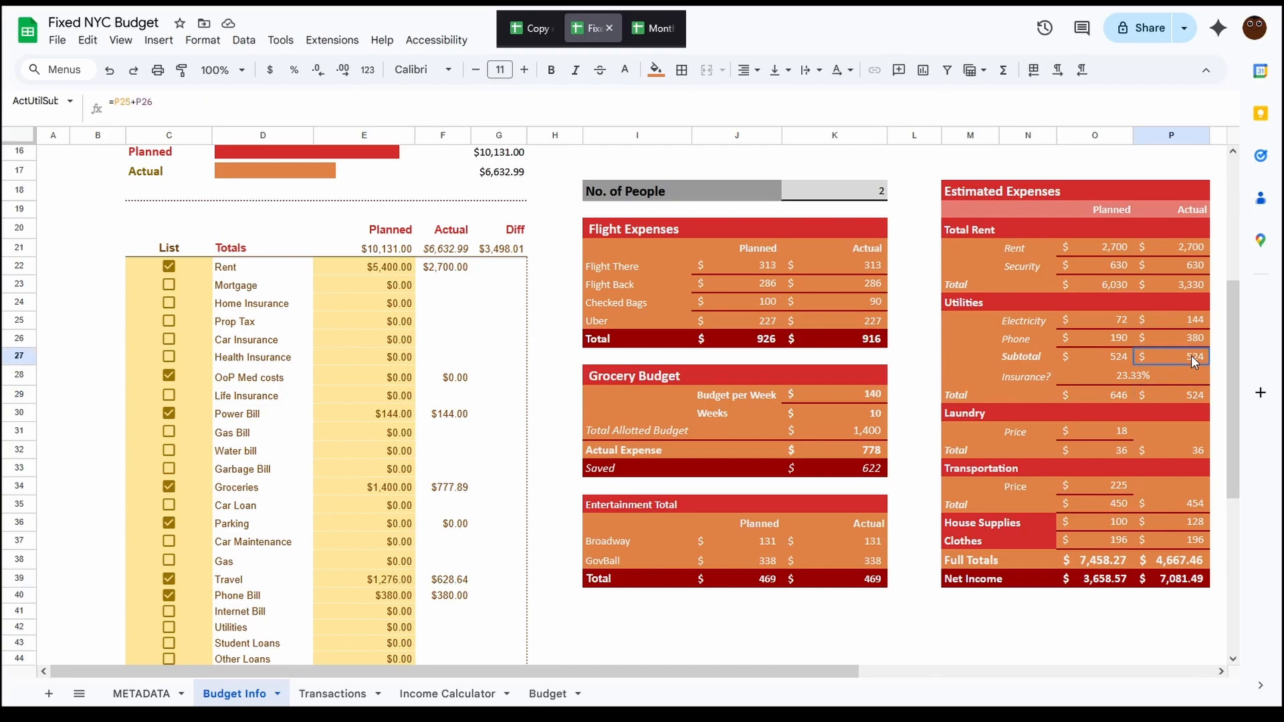
click(1195, 394)
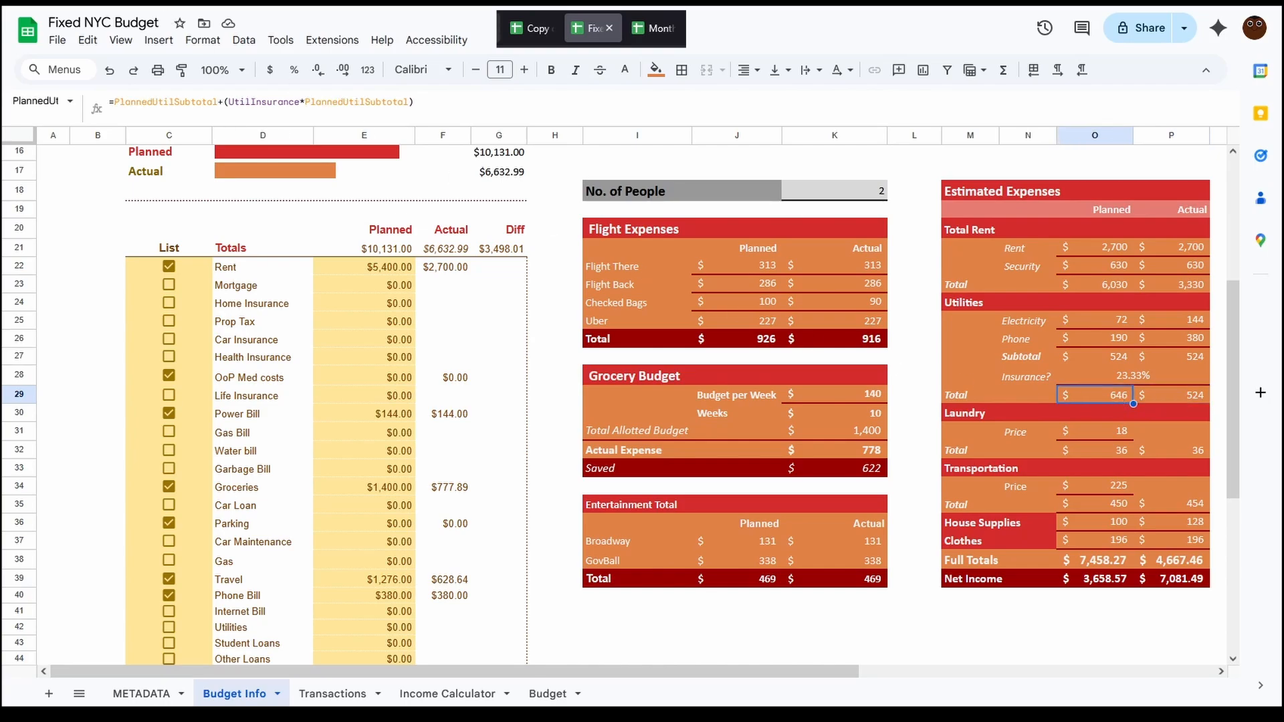
Compare Est. Utilities in L4 of Copy of NYC Budget with the planned Utilities Total in Fixed NYC Budget, finishing in the fixed version
click(525, 28)
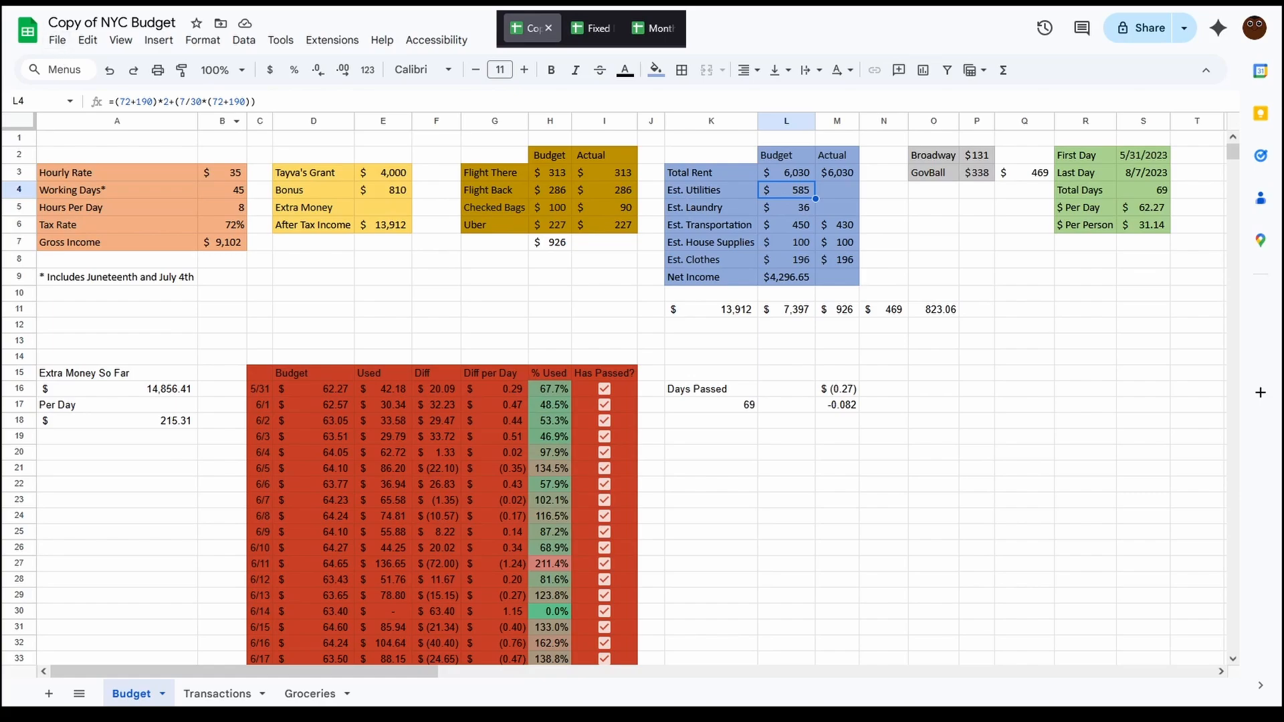
click(593, 34)
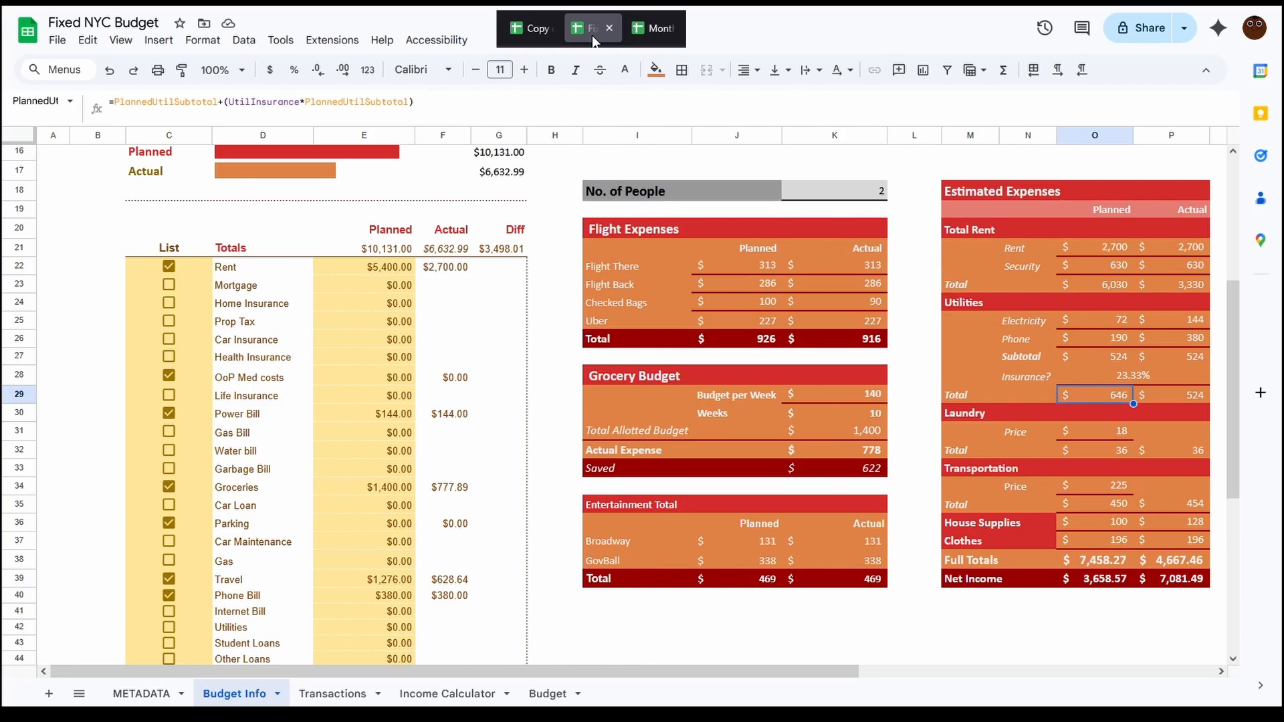
click(531, 28)
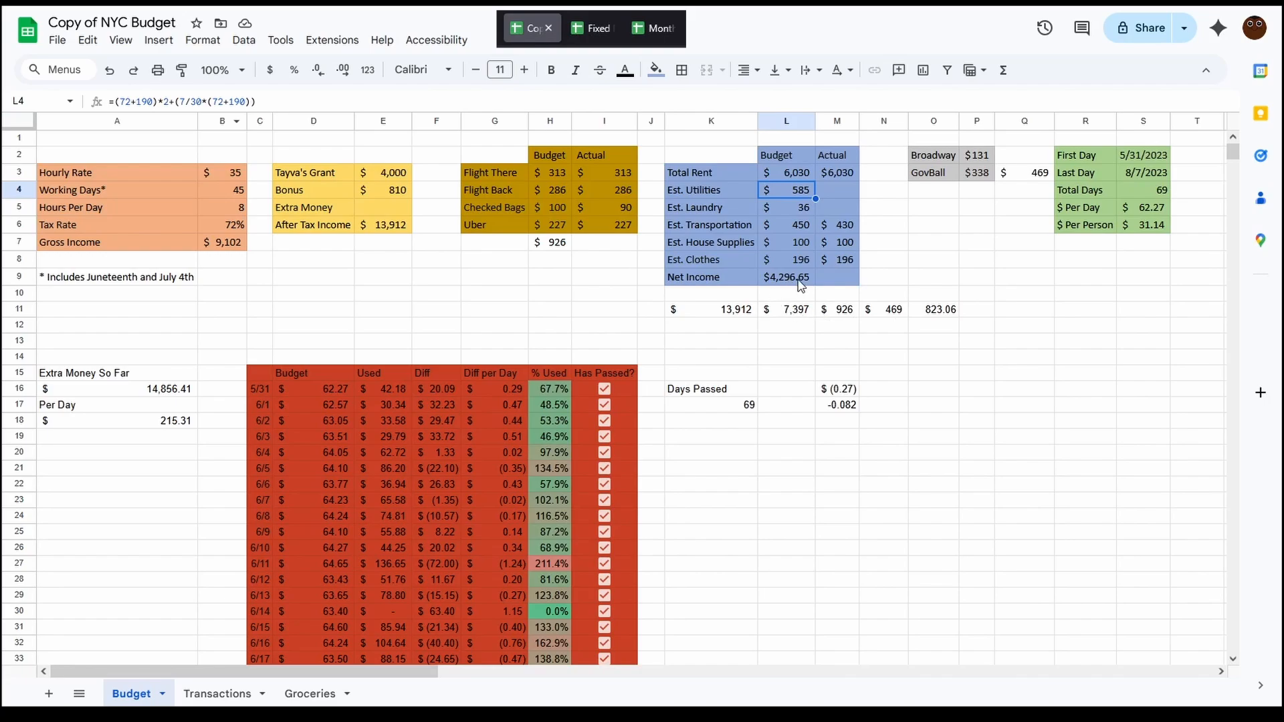
click(600, 28)
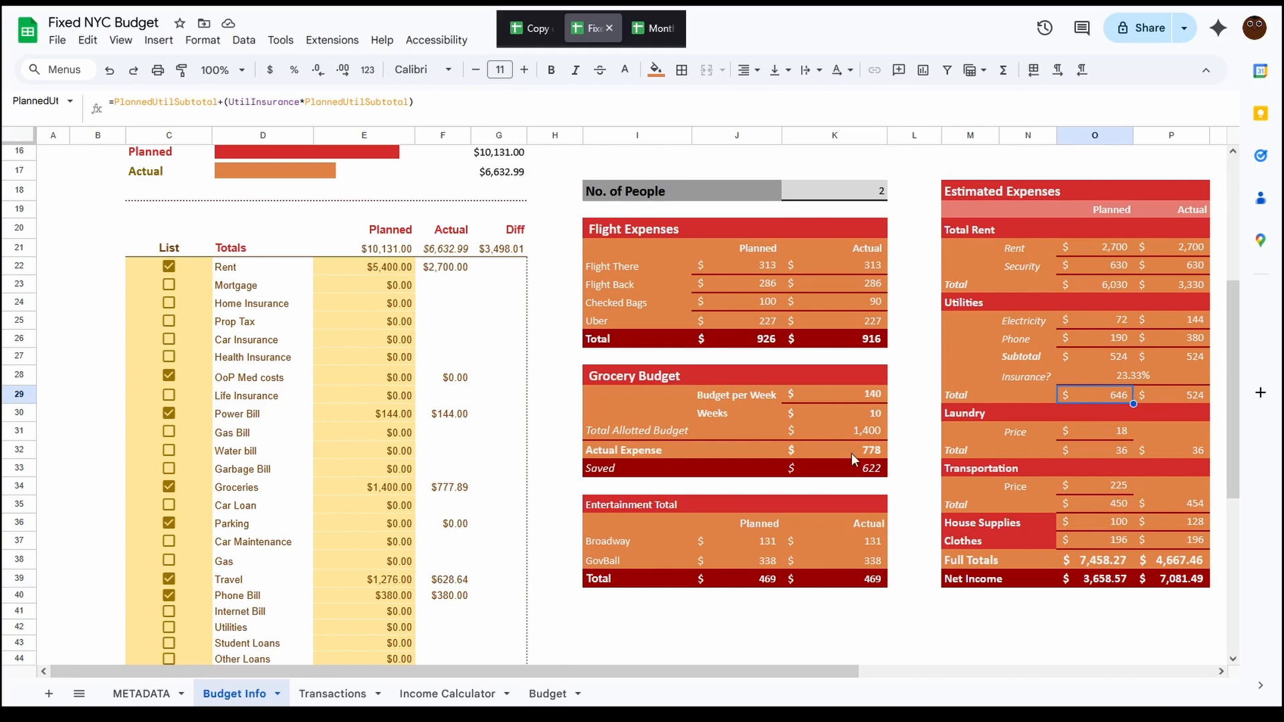
Compare the planned Net Income formula in O39 of Fixed NYC Budget with the Net Income formula in L9 of Copy of NYC Budget
click(1105, 585)
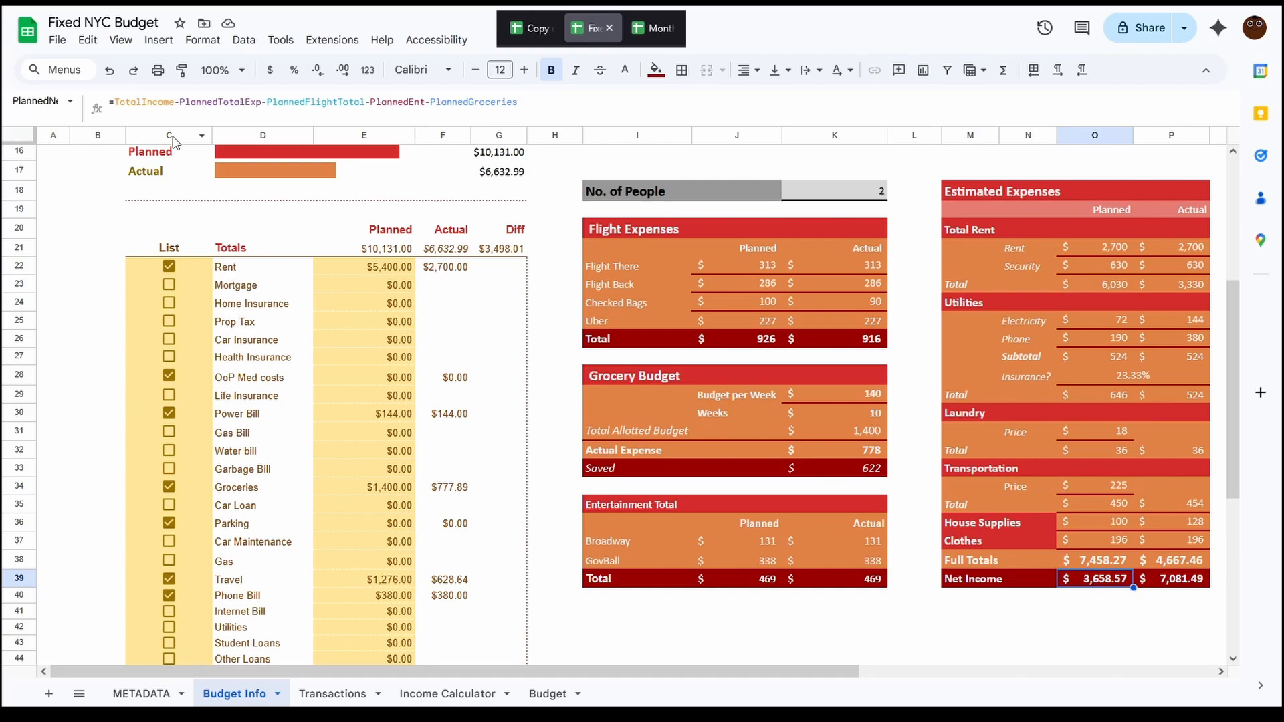
click(543, 31)
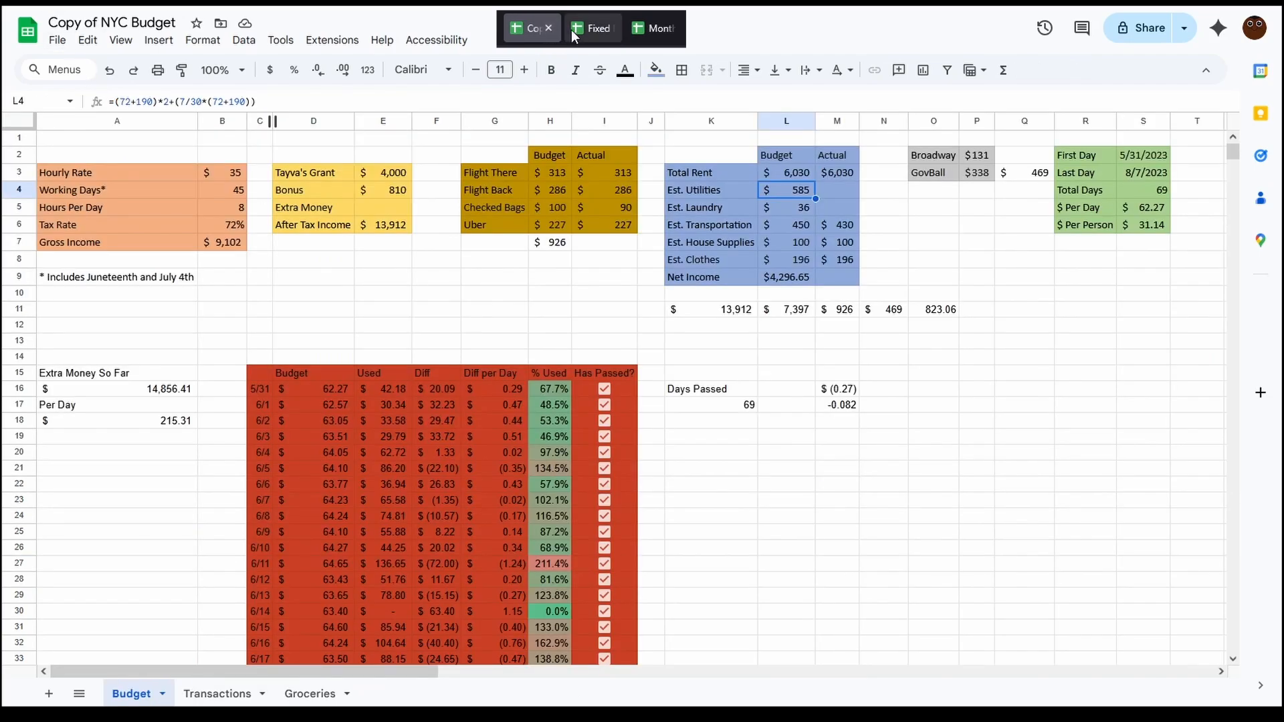
click(592, 29)
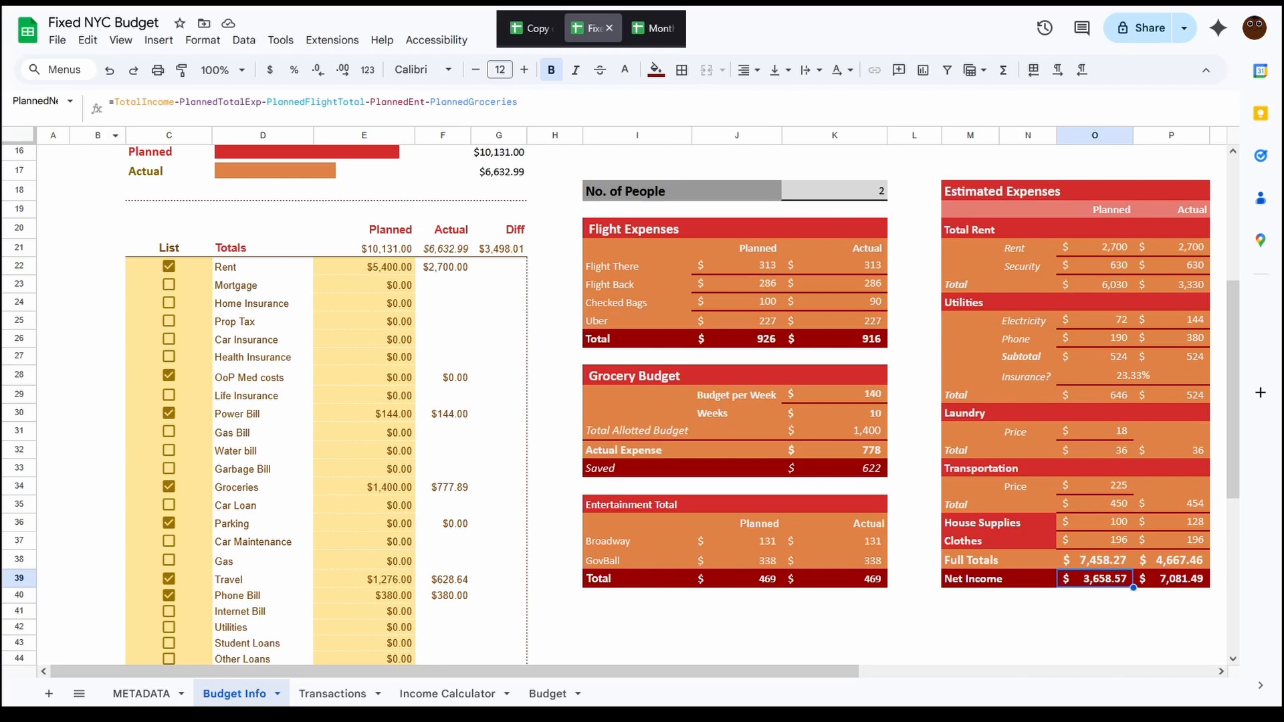
click(528, 28)
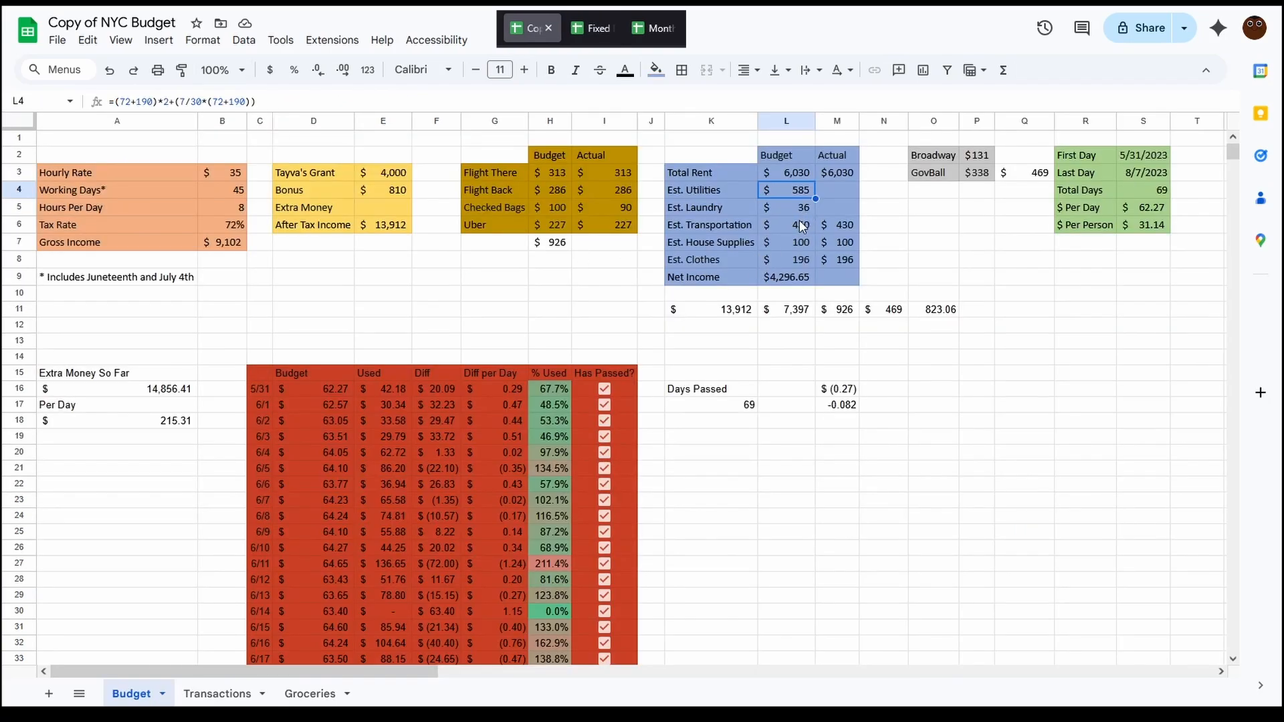
click(589, 26)
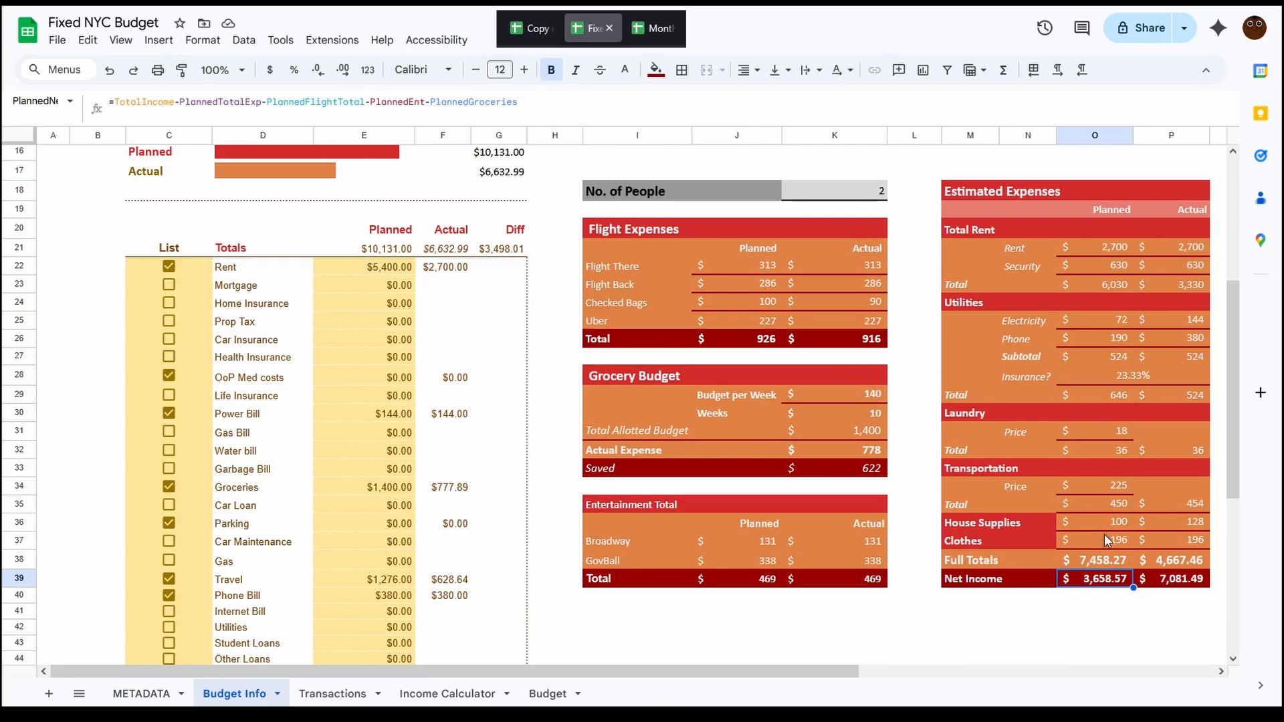
key(ctrl+shift+Tab)
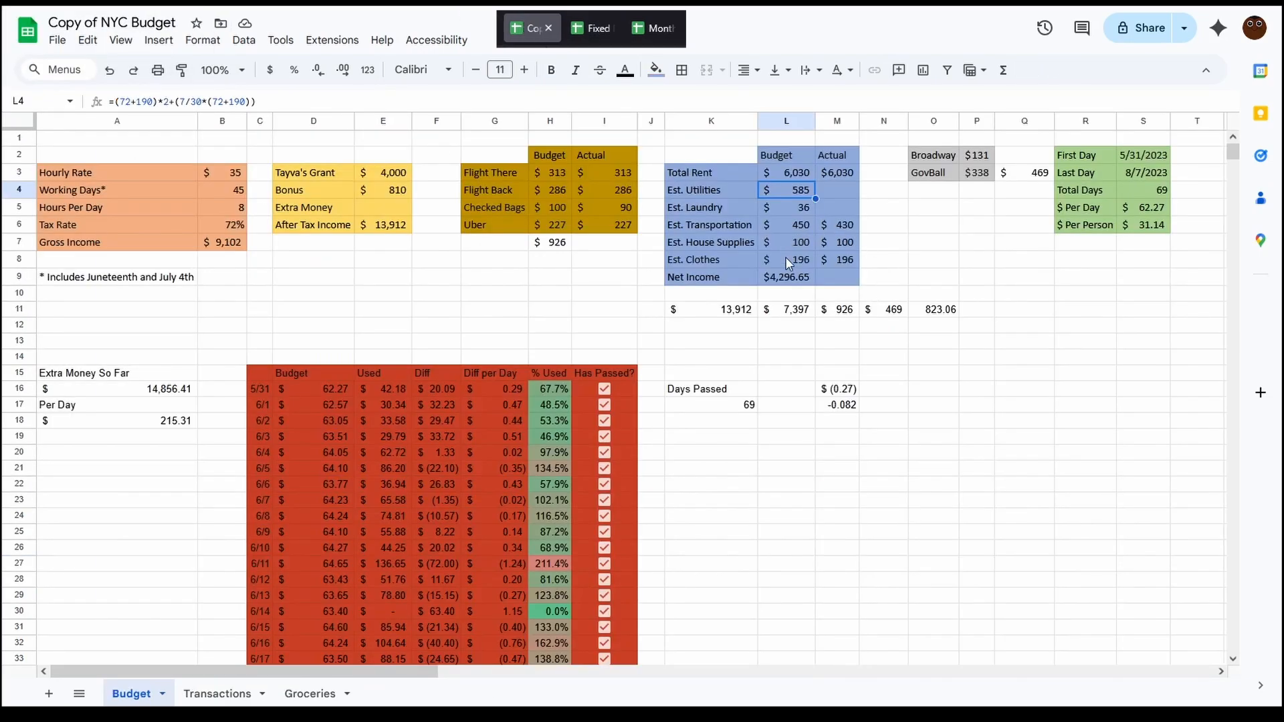
click(790, 281)
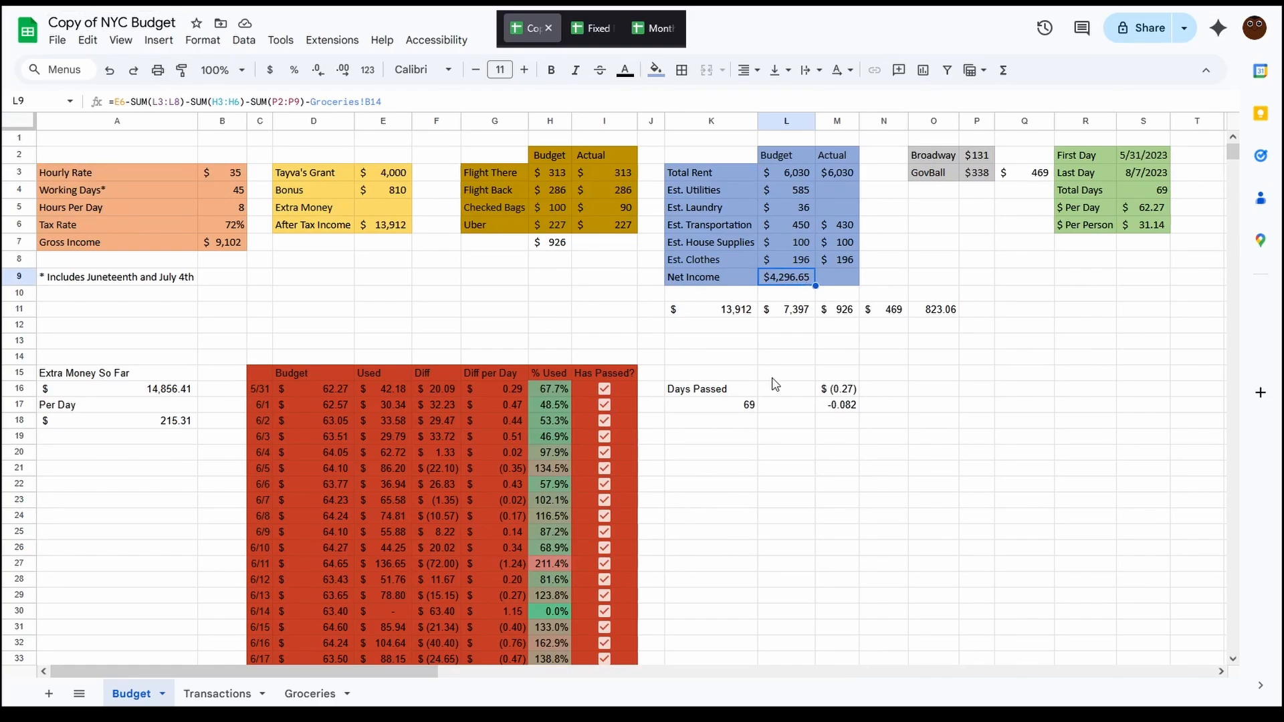
Check the expense total in L11 and After Tax Income in E6 against the Net Income formula in L9
click(789, 313)
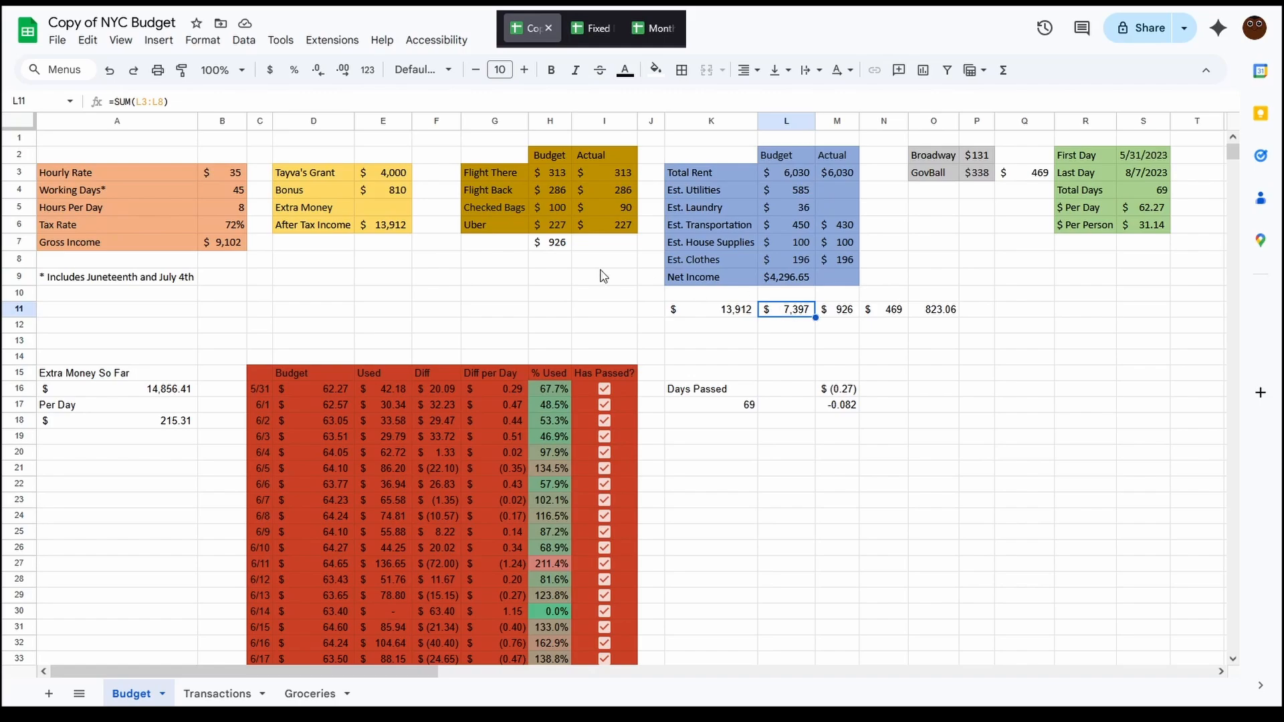
click(393, 227)
click(803, 314)
click(786, 278)
Switch to Fixed NYC Budget and inspect the planned Full Totals and Net Income formulas in O38 and O39
click(591, 28)
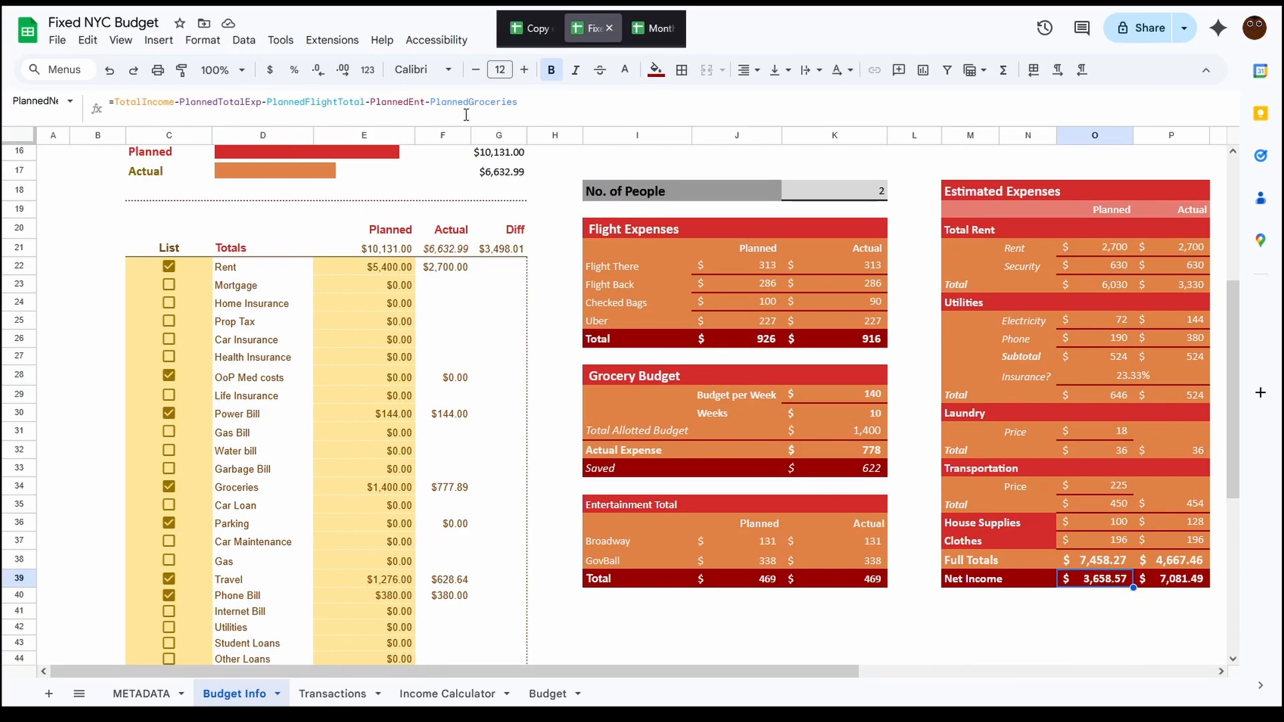
click(1104, 562)
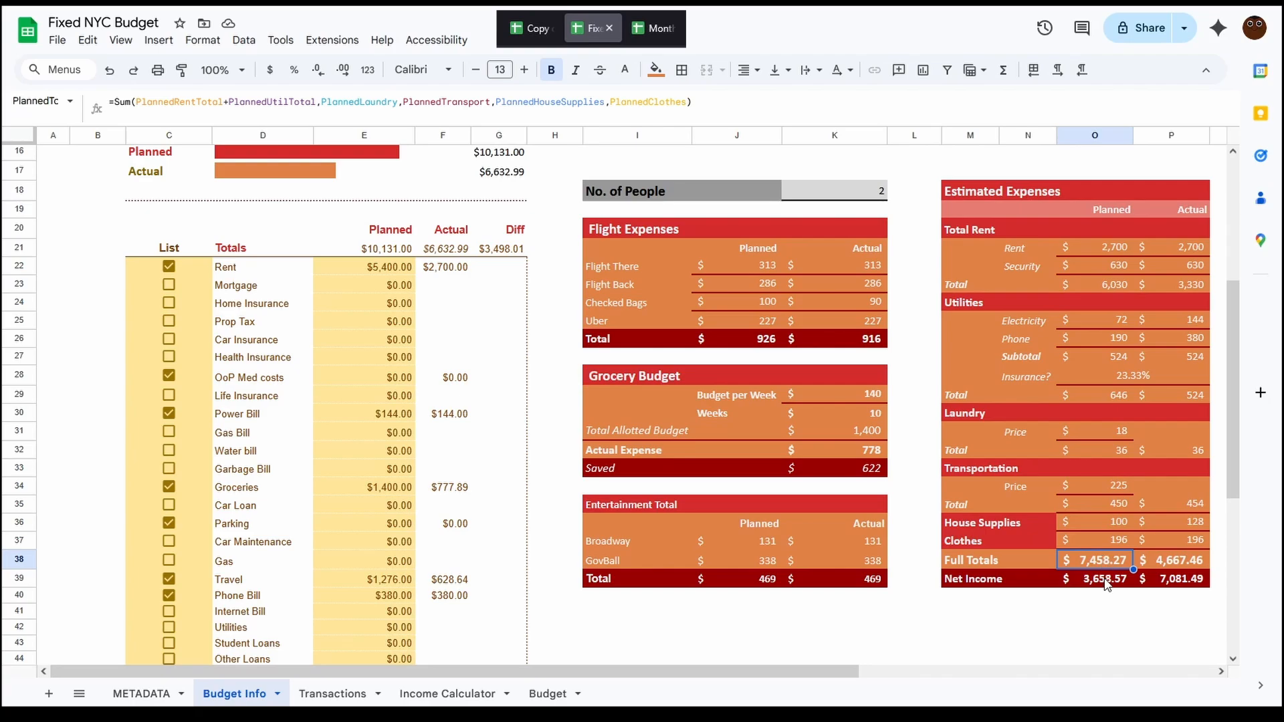
click(1107, 580)
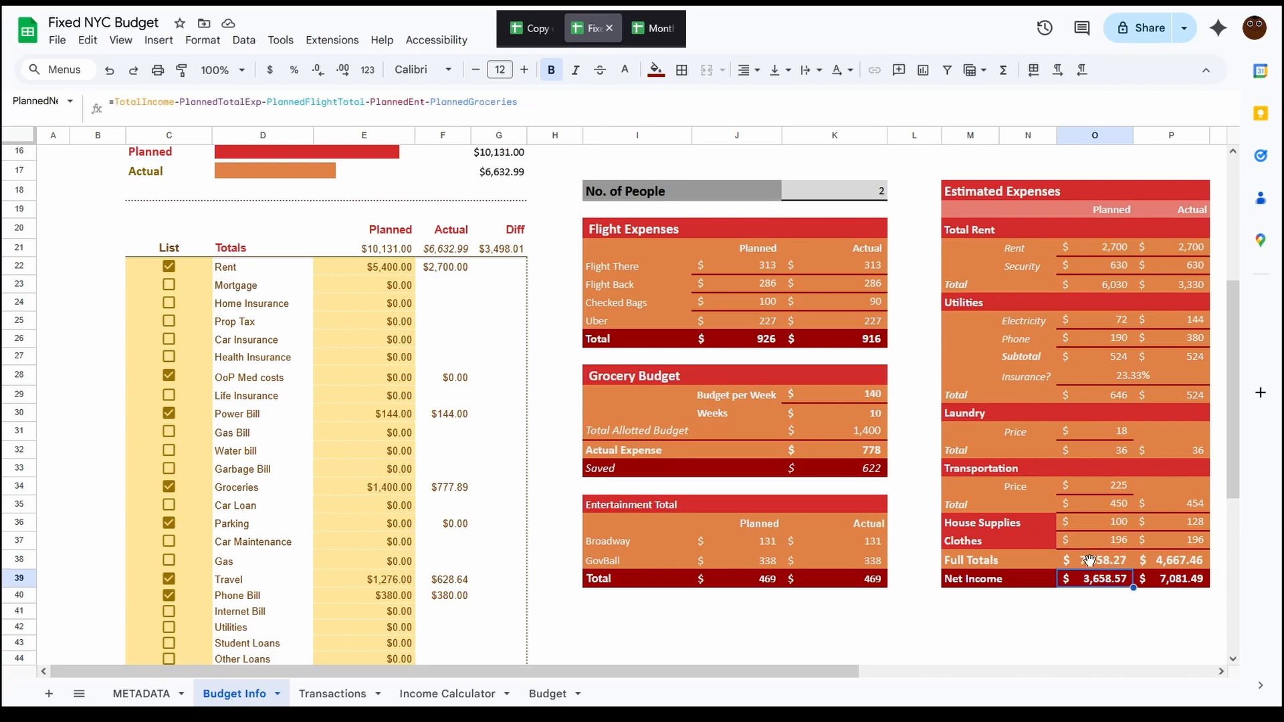
Switch to Copy of NYC Budget and examine the cell references in the Net Income formula in L9
click(539, 29)
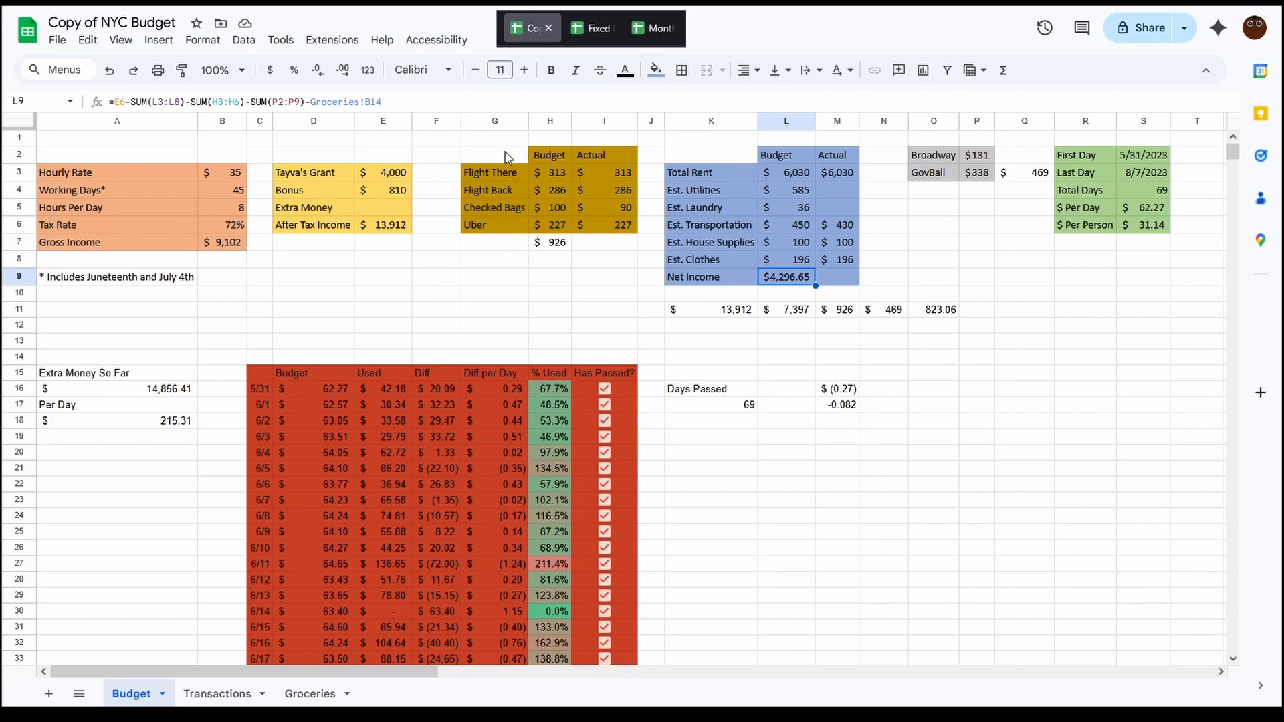
click(407, 101)
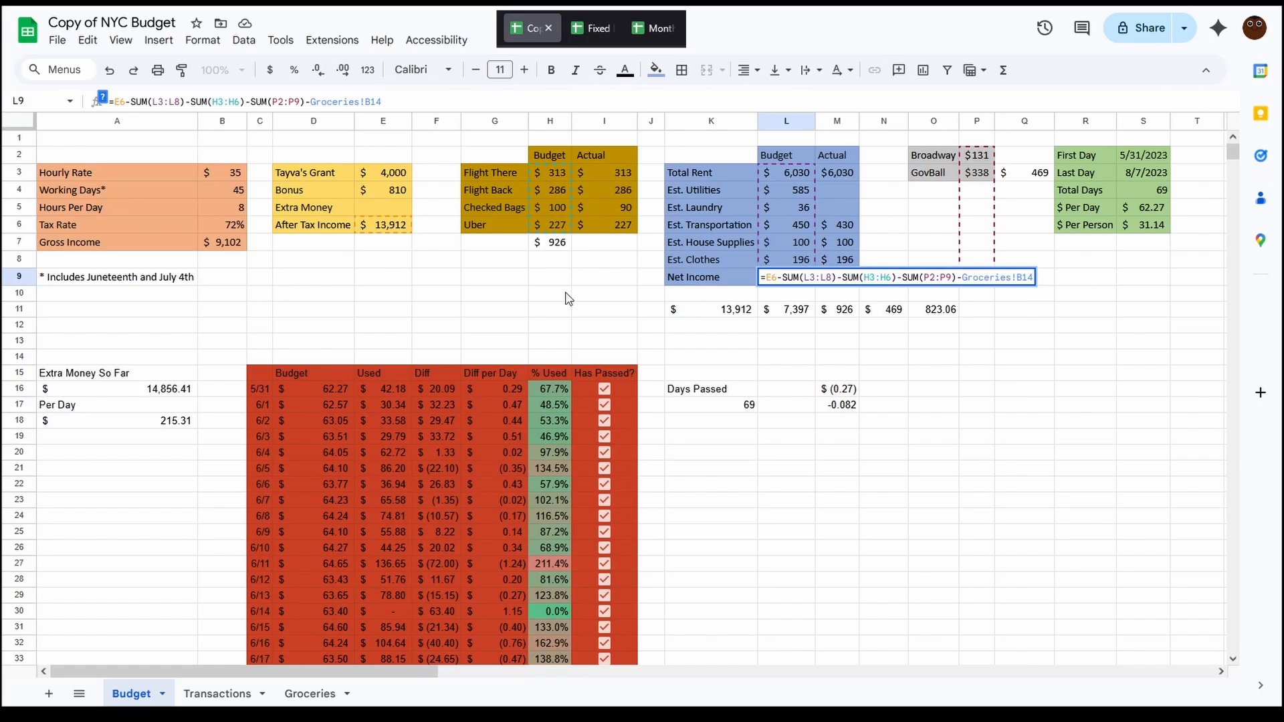
scroll(784, 410, down, 7)
scroll(784, 411, down, 20)
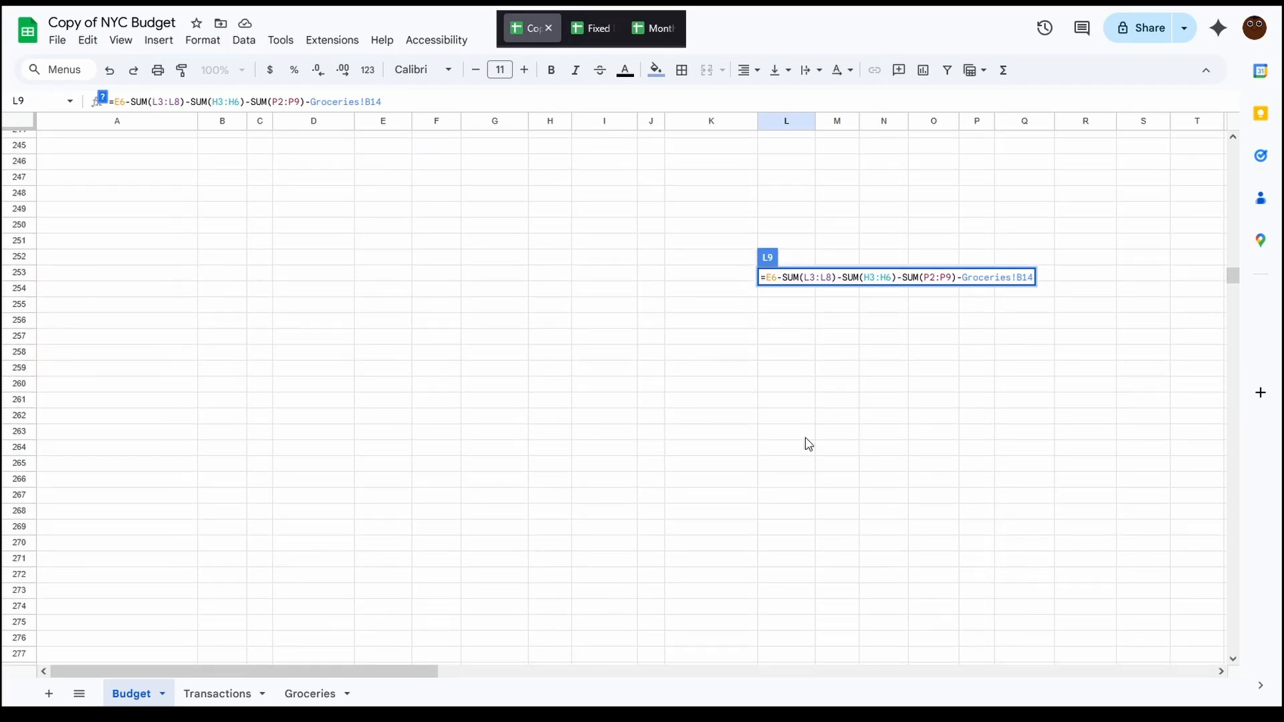
scroll(818, 501, down, 20)
scroll(840, 447, up, 20)
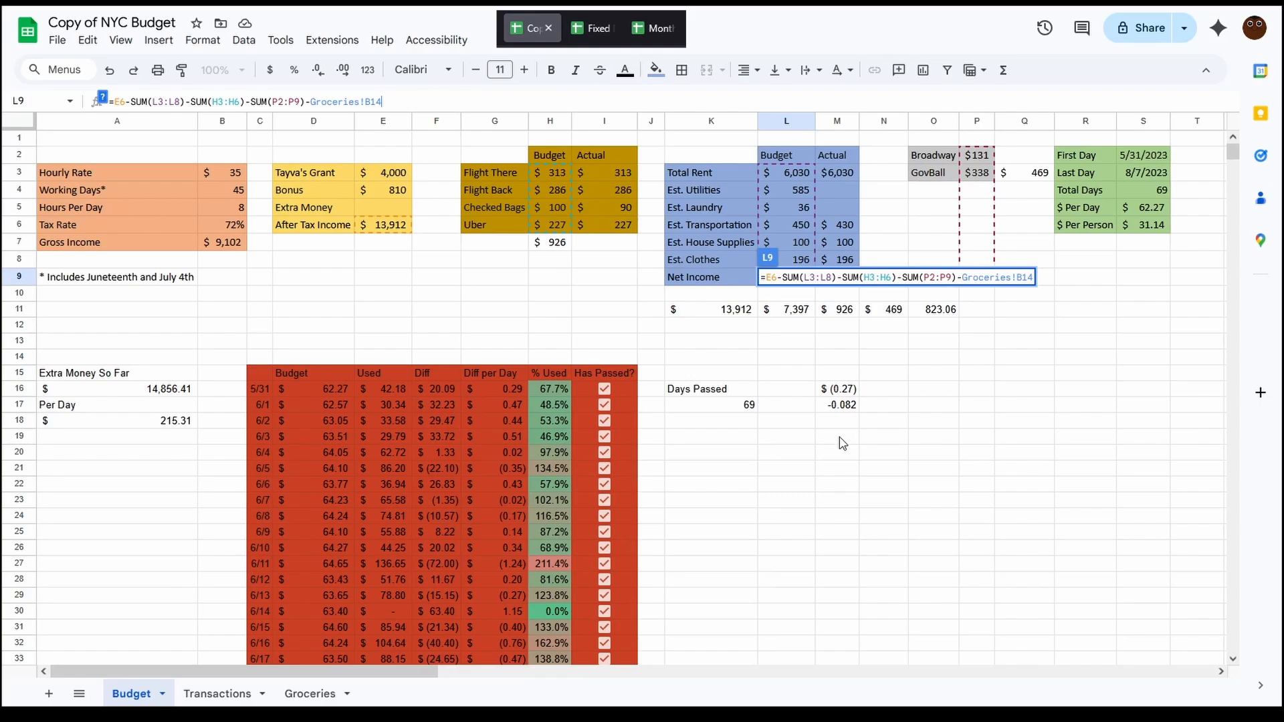
Trace the Groceries!B14 reference on the Groceries sheet, comparing its Projected row with the Budget row
click(310, 693)
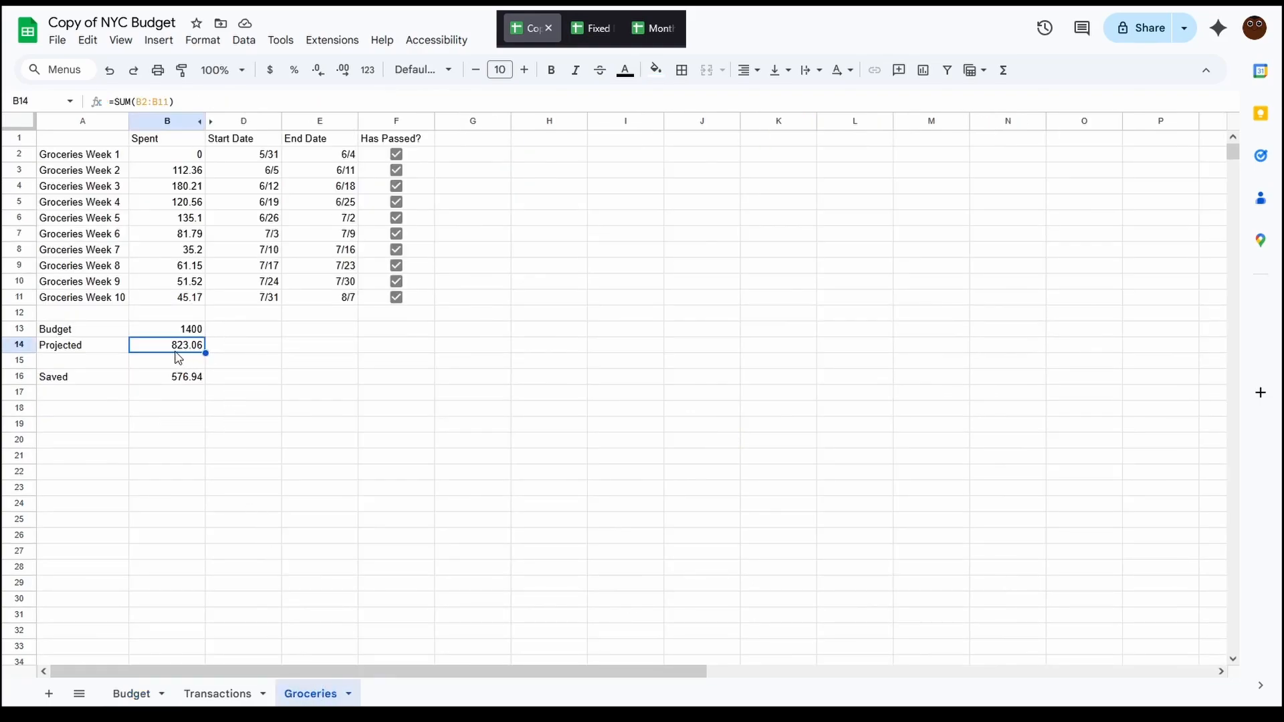
click(120, 351)
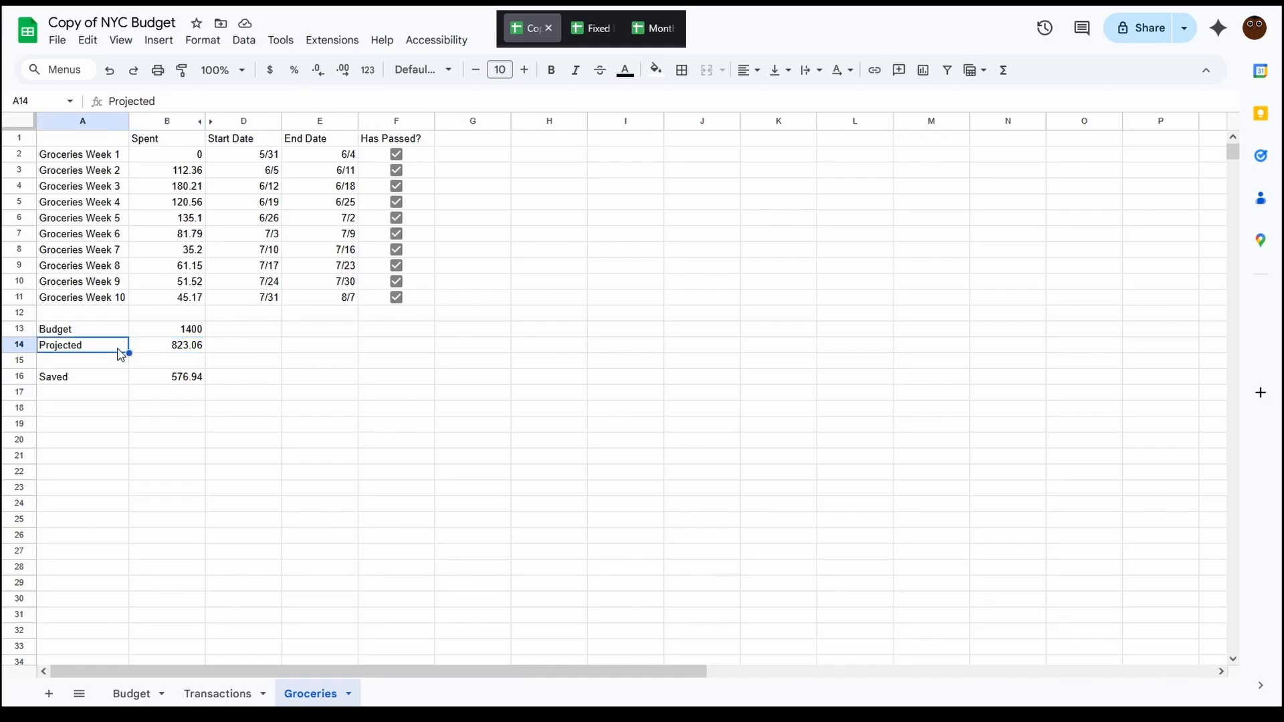
click(115, 327)
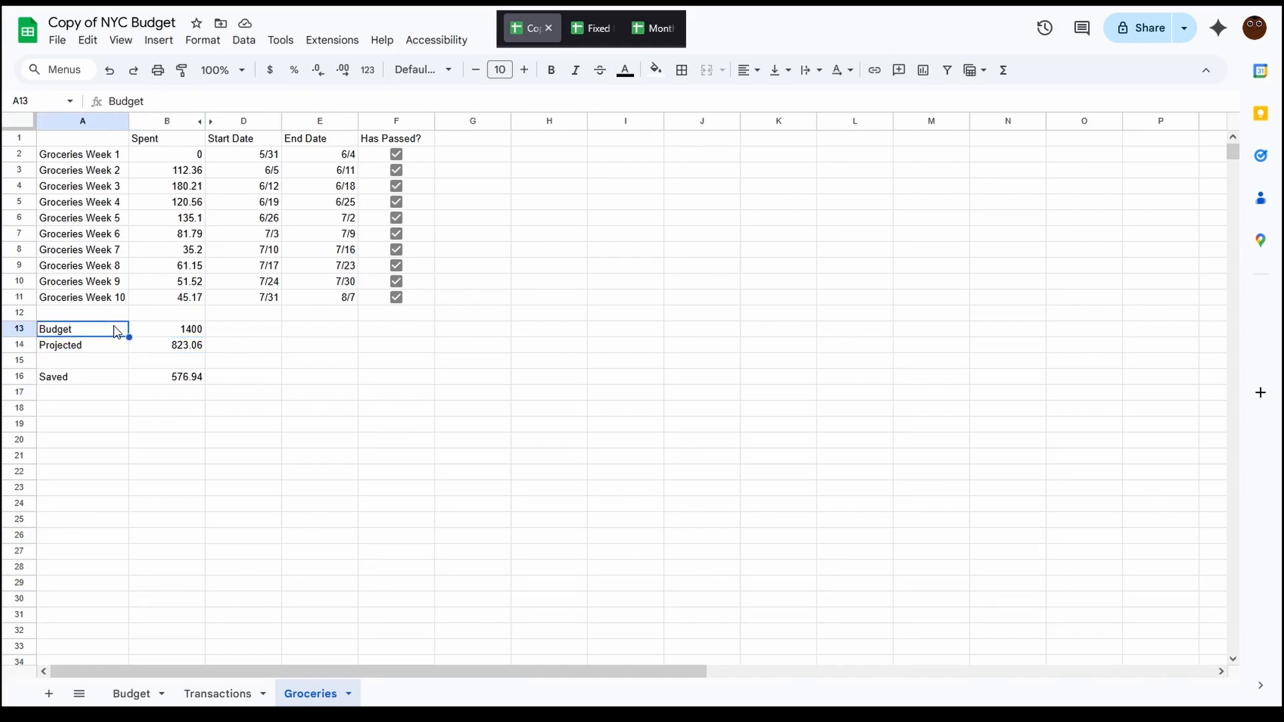
click(111, 348)
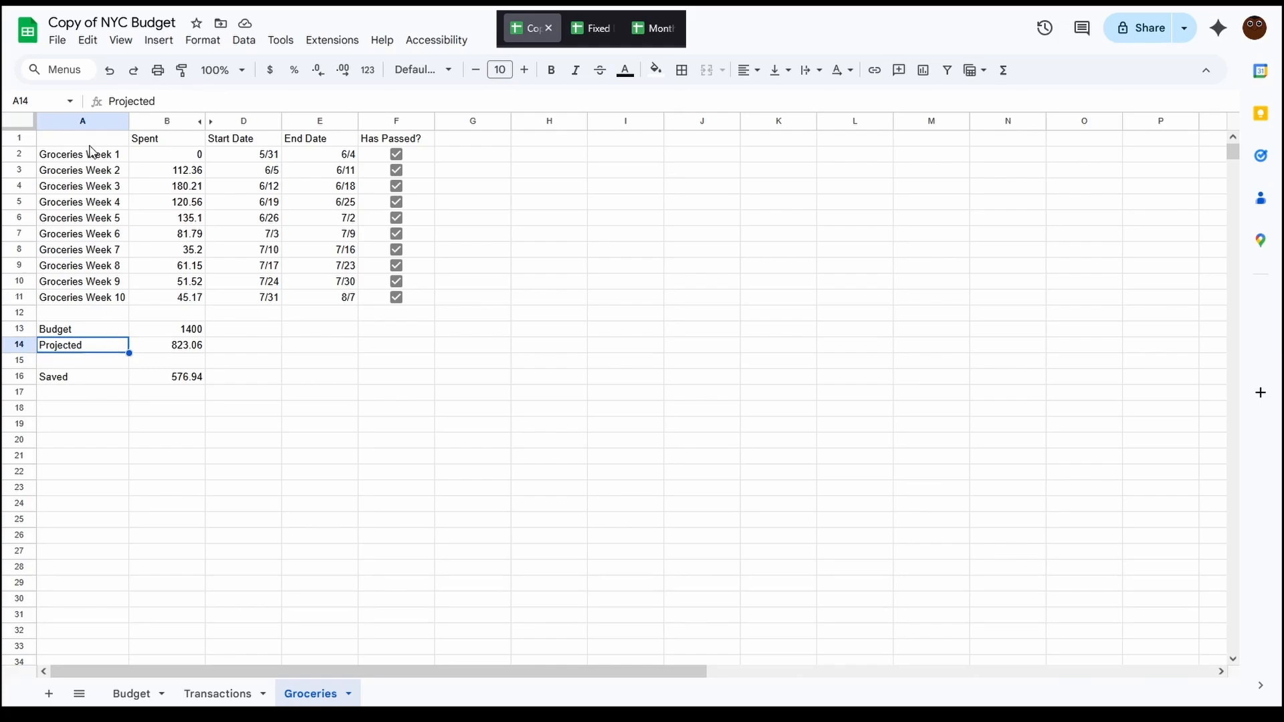
Point the groceries term of the Net Income formula in L9 of the Budget sheet at Groceries!B13
click(139, 692)
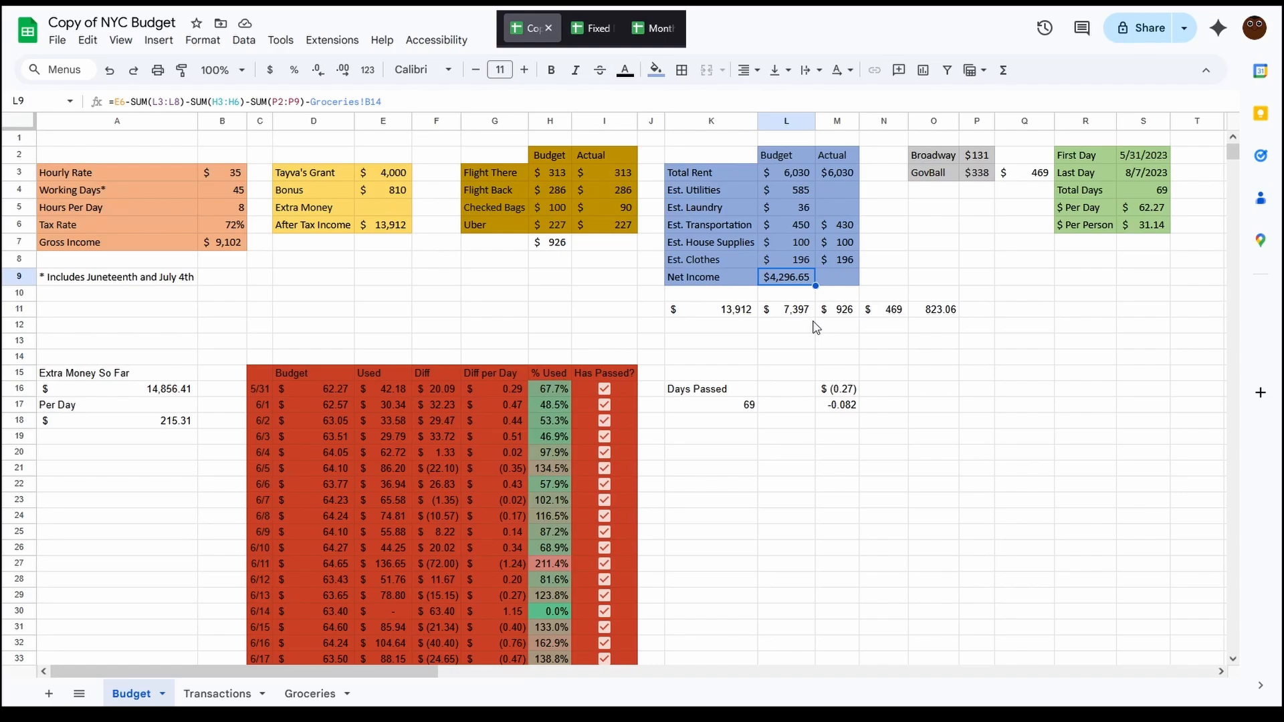
click(396, 99)
key(BackSpace)
text(3)
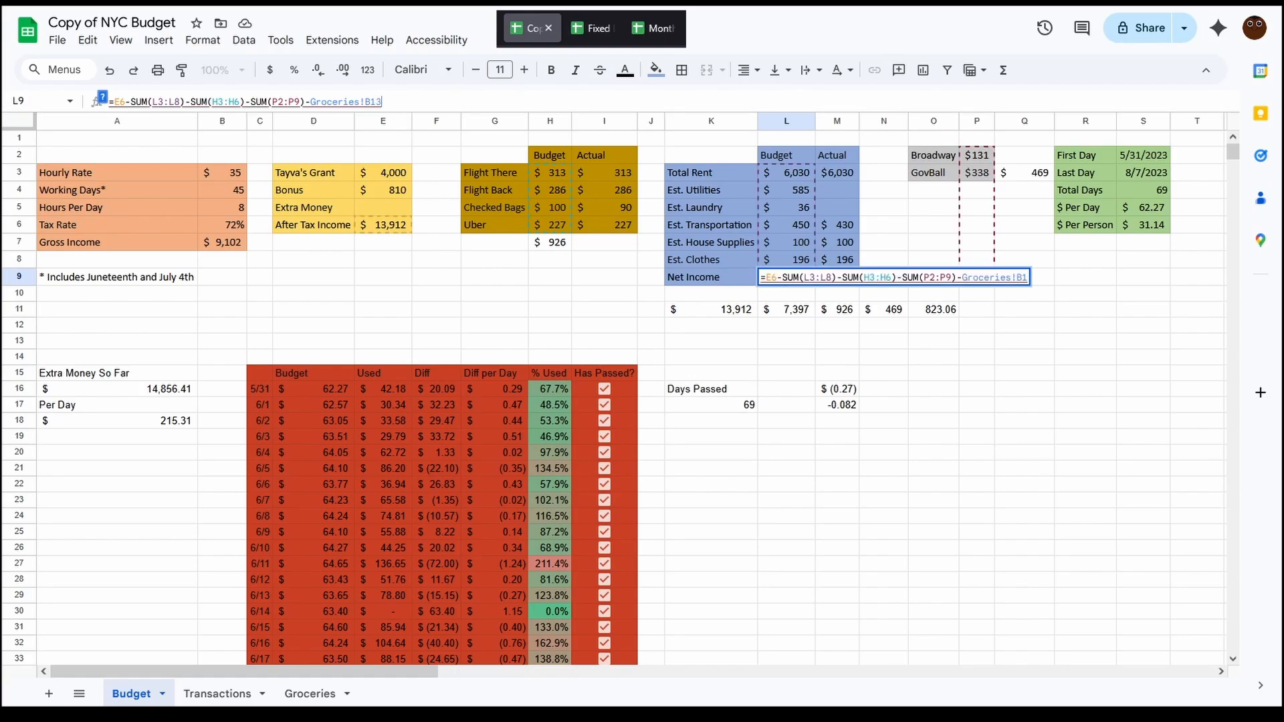
key(Return)
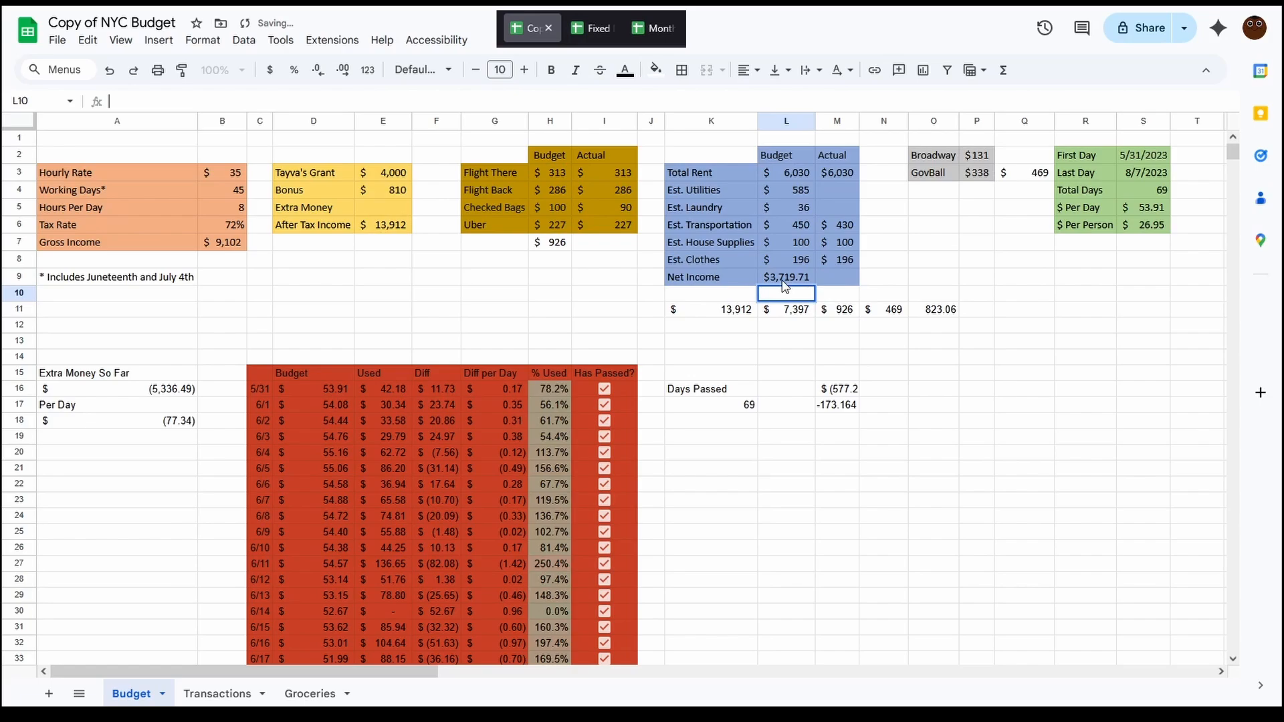
Compare the edited Net Income with the planned Net Income in Fixed NYC Budget, finishing in Copy of NYC Budget
click(592, 28)
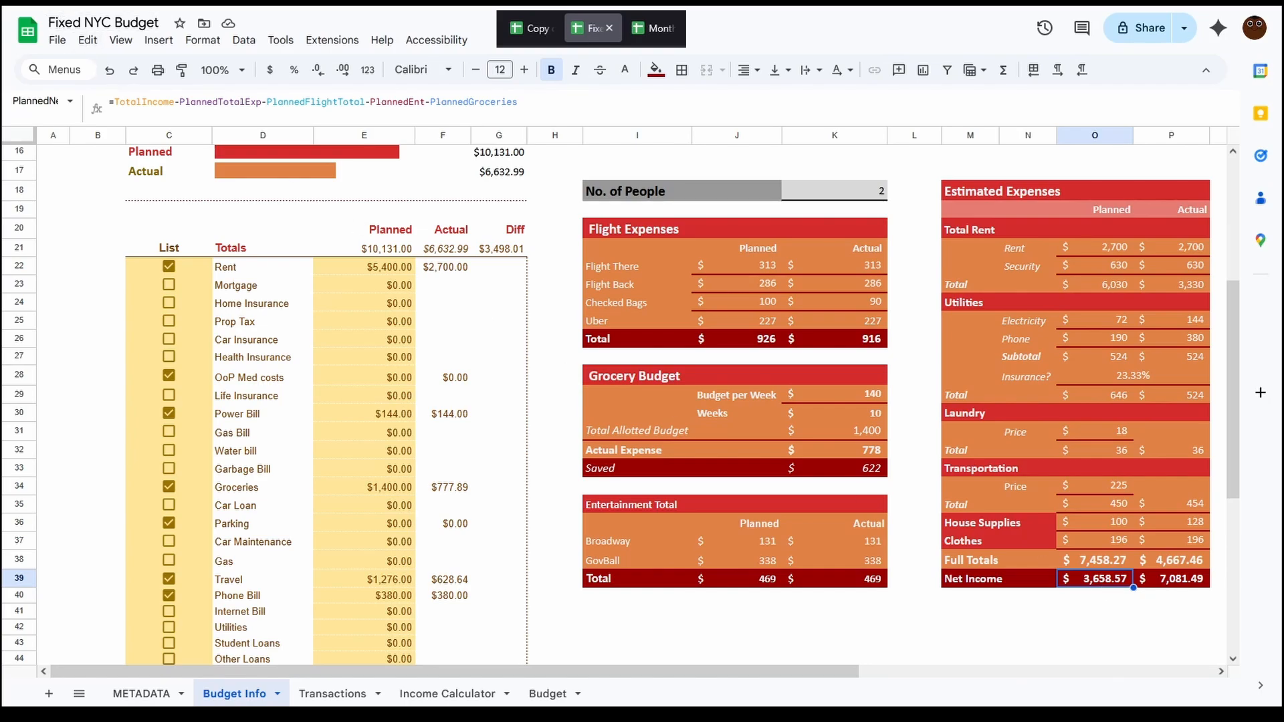
mouse_move(535, 30)
click(539, 34)
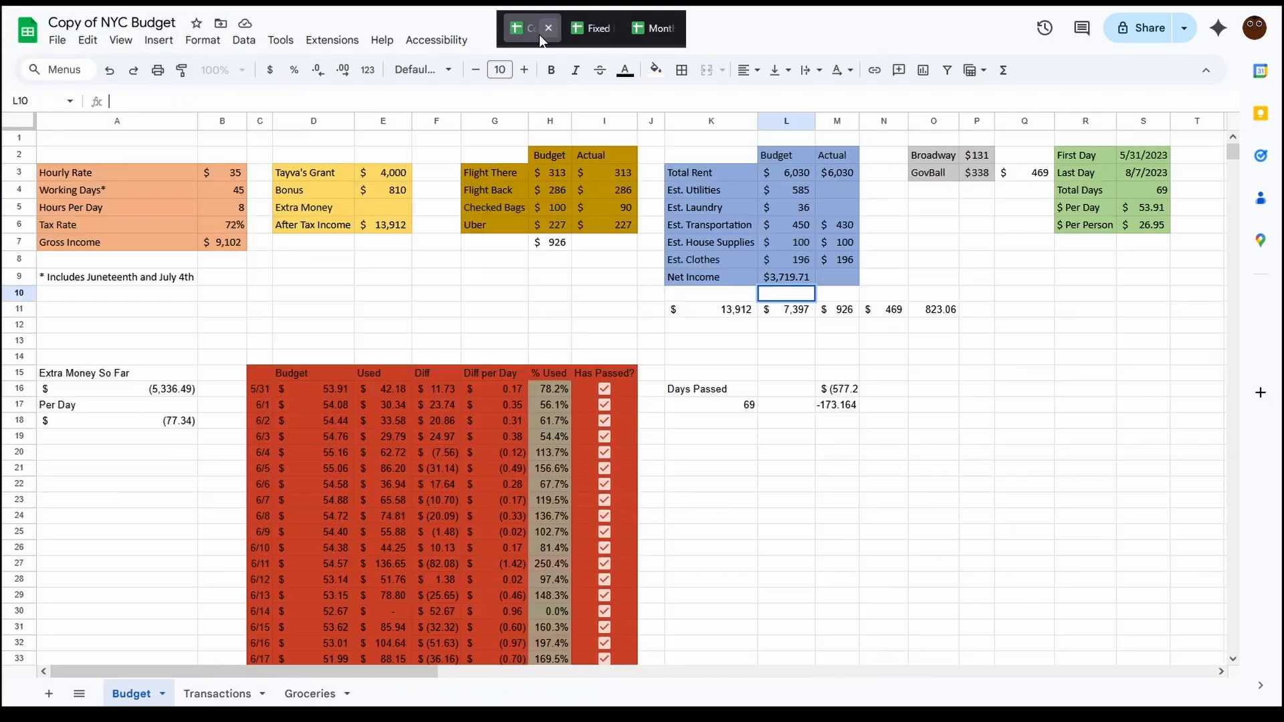
Restore the groceries term of the Net Income formula in L9 to Groceries!B14
double_click(805, 277)
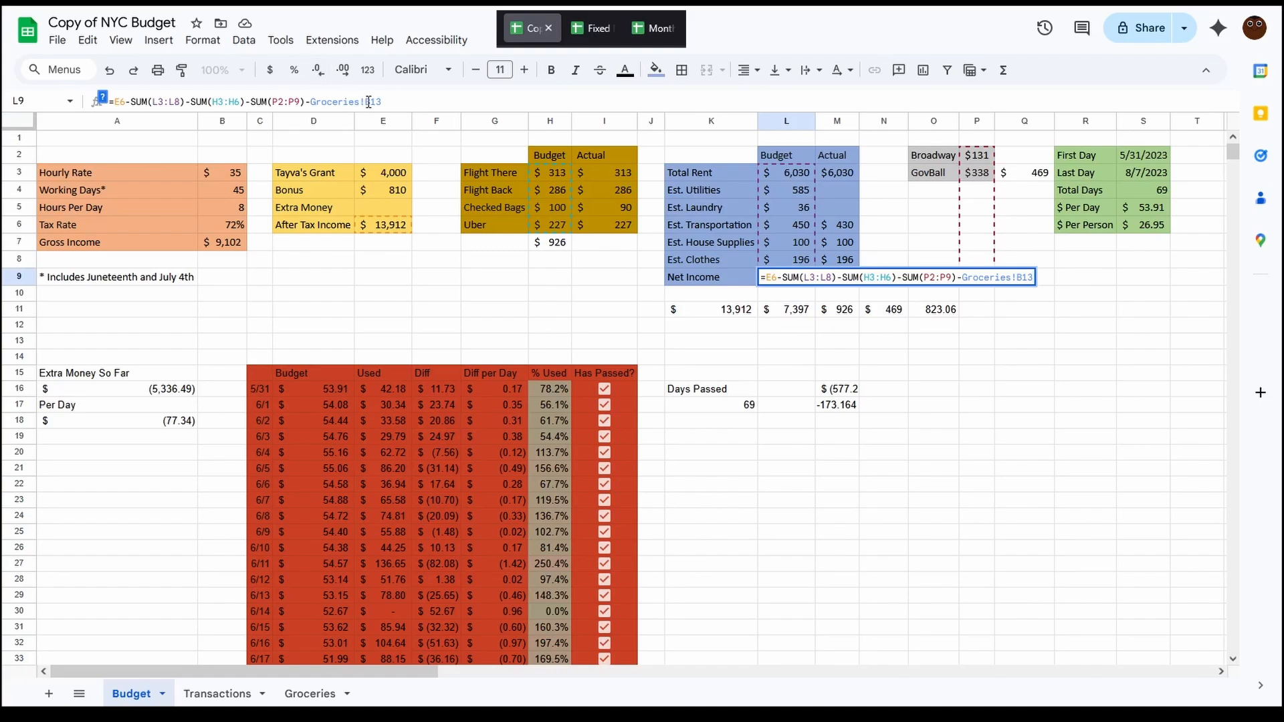
drag(383, 100, 379, 100)
key(Return)
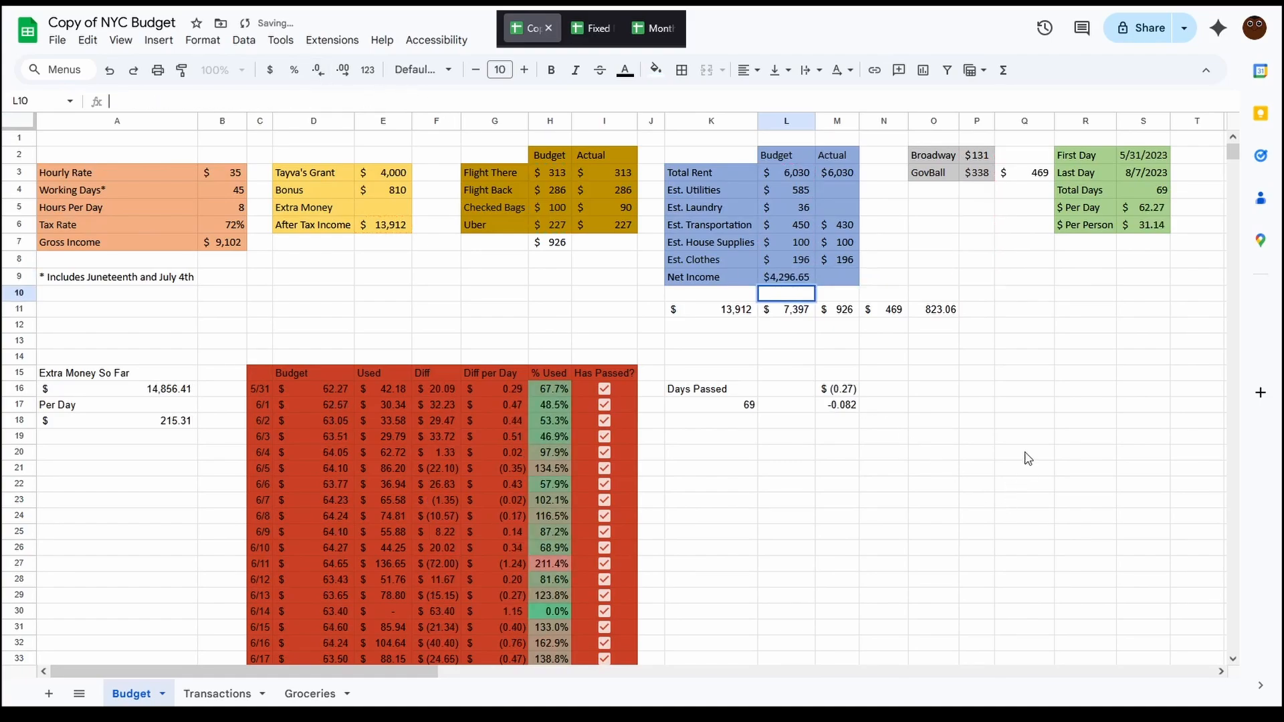
Trace the $ Per Day formula in S5 from Net Income in L9 to the first daily Budget entry in D16
click(1027, 425)
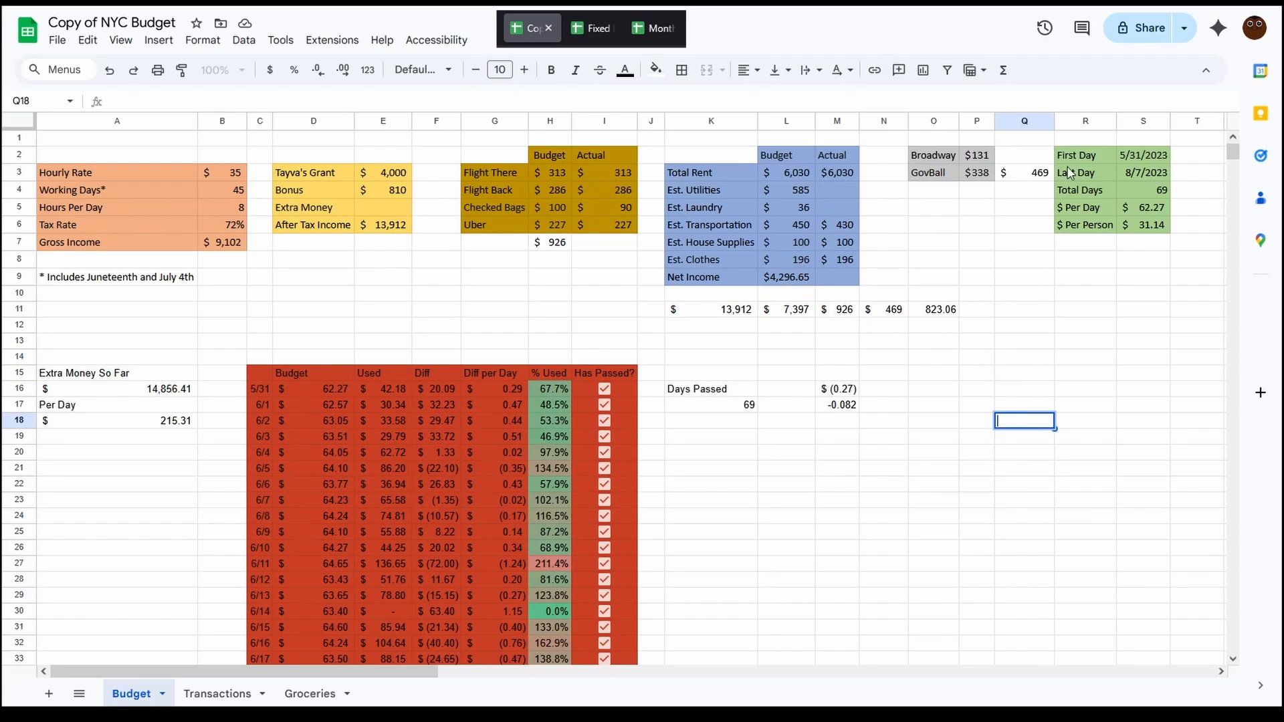
click(1157, 213)
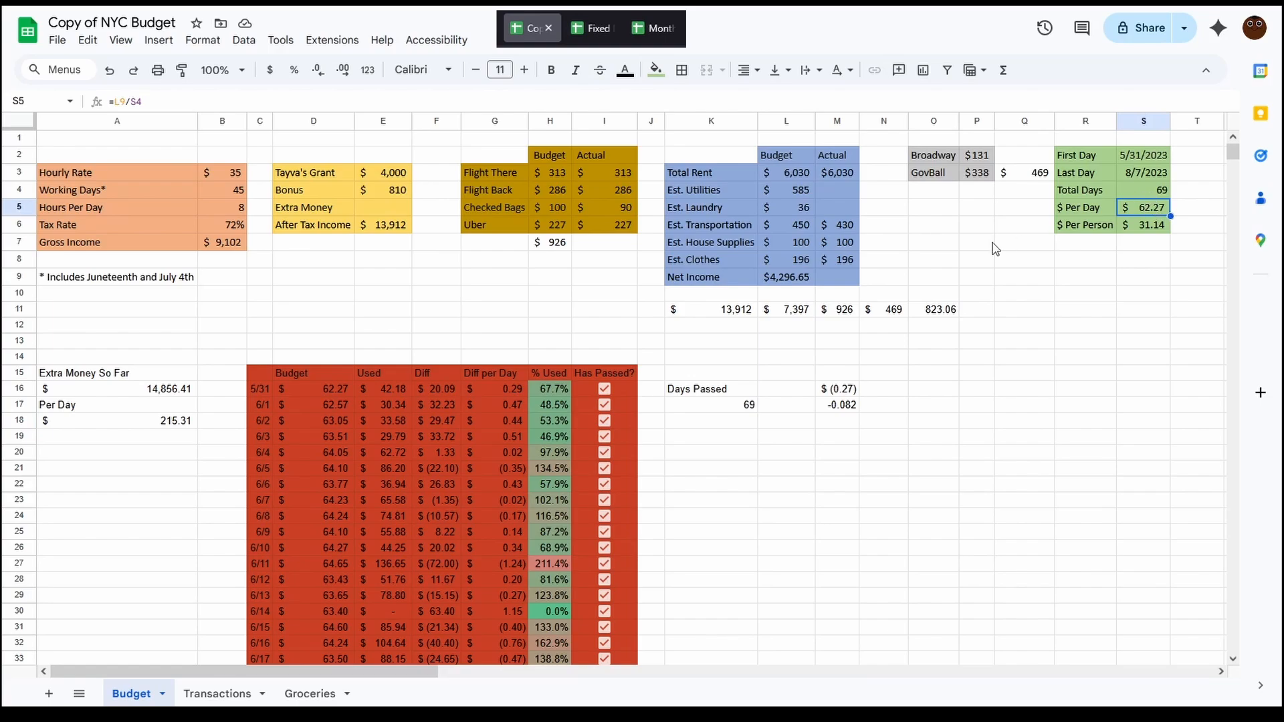
click(783, 285)
click(1155, 208)
click(310, 386)
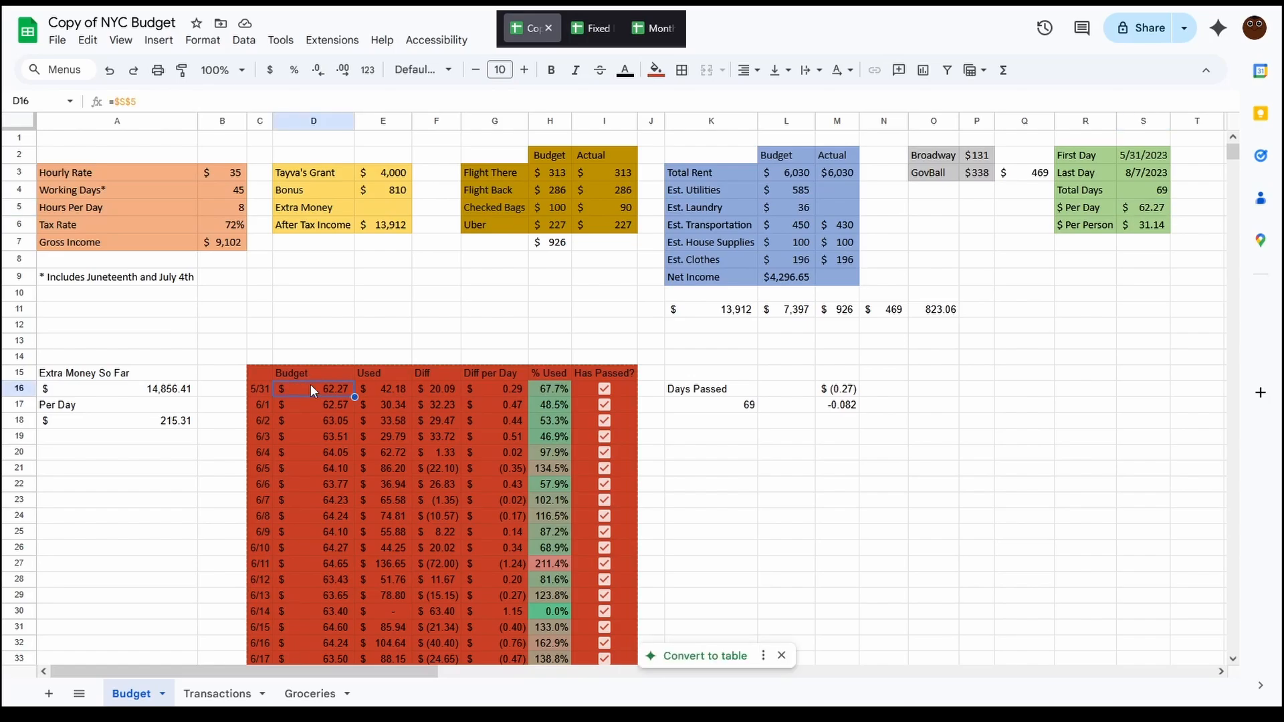
scroll(318, 419, down, 8)
scroll(318, 420, up, 10)
Switch to Fixed NYC Budget and inspect the $ Per Day formula in P12 of the Daily Budget block
click(576, 28)
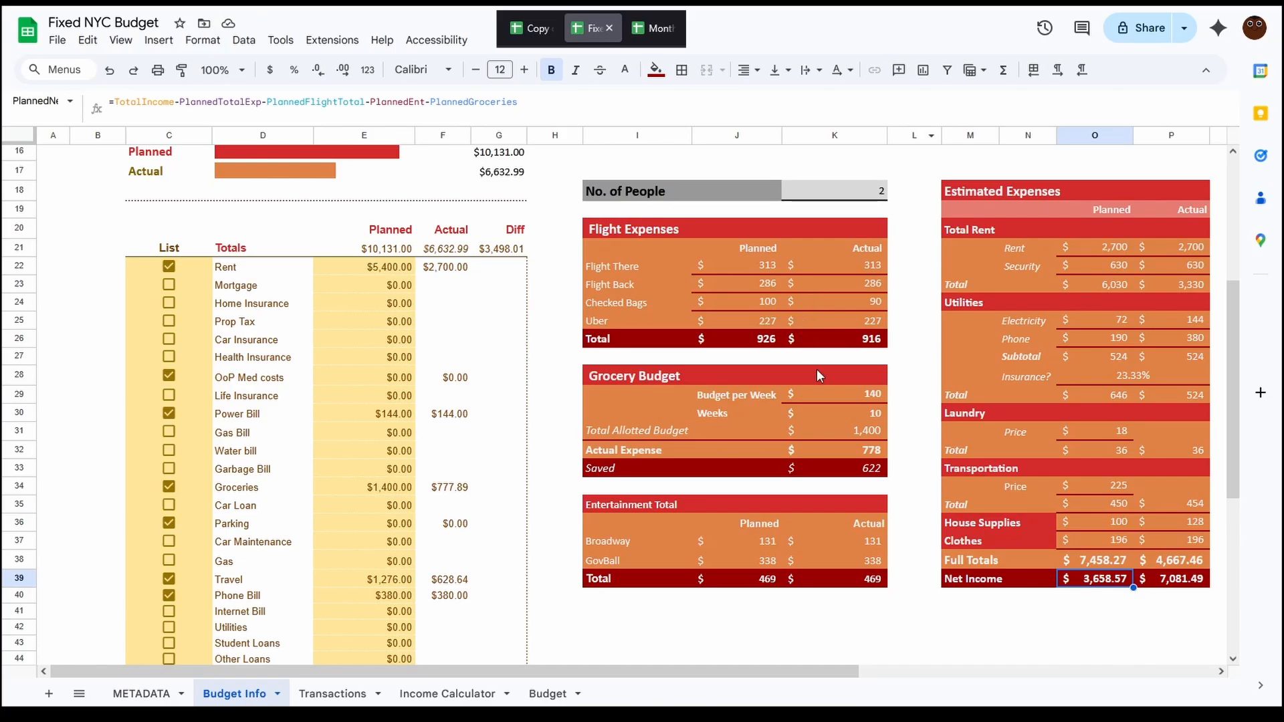
scroll(816, 369, up, 5)
click(1200, 349)
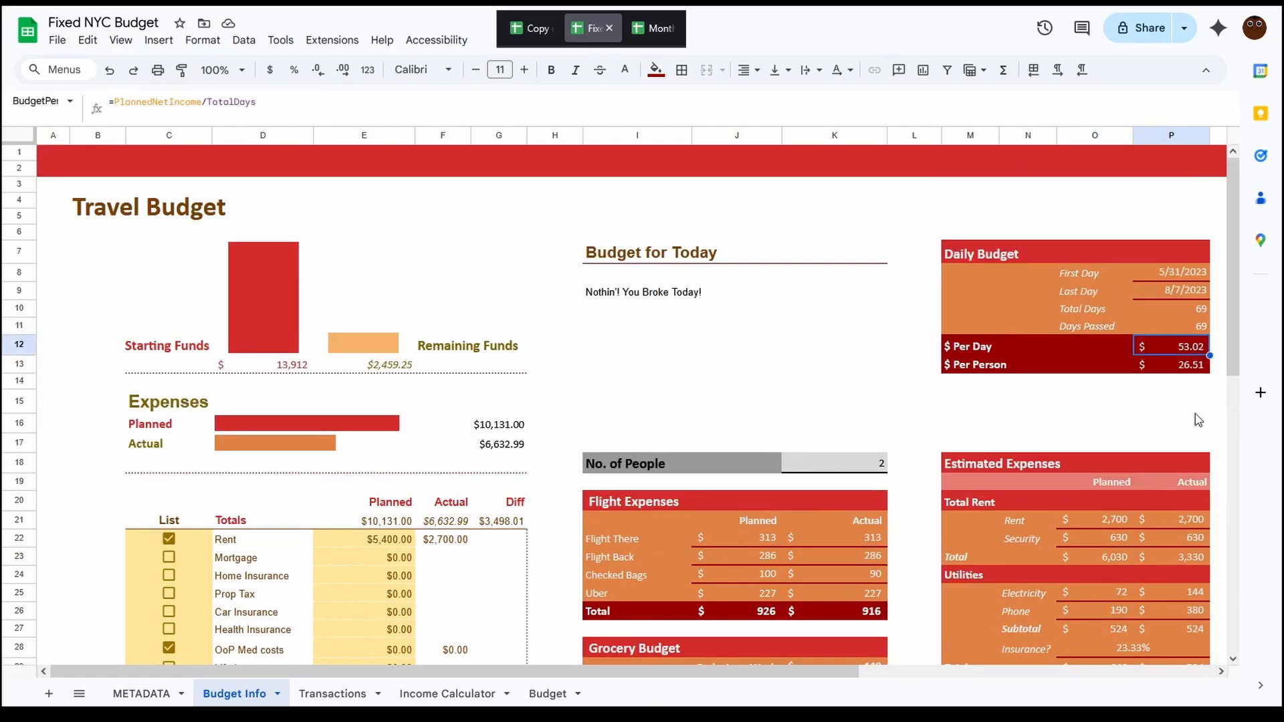
Inspect the BudgetPerDay reference in C5 of the Budget sheet and review the daily allowances below it
click(548, 694)
click(127, 241)
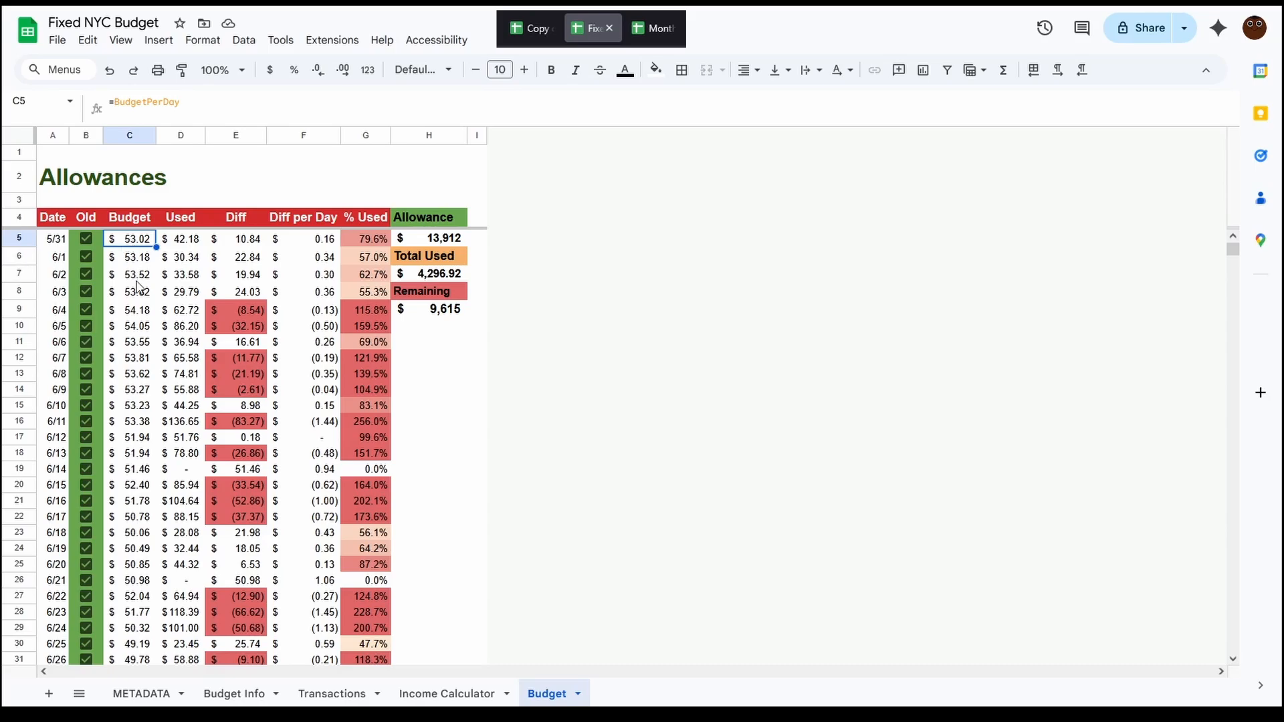
scroll(138, 286, down, 15)
scroll(141, 296, up, 10)
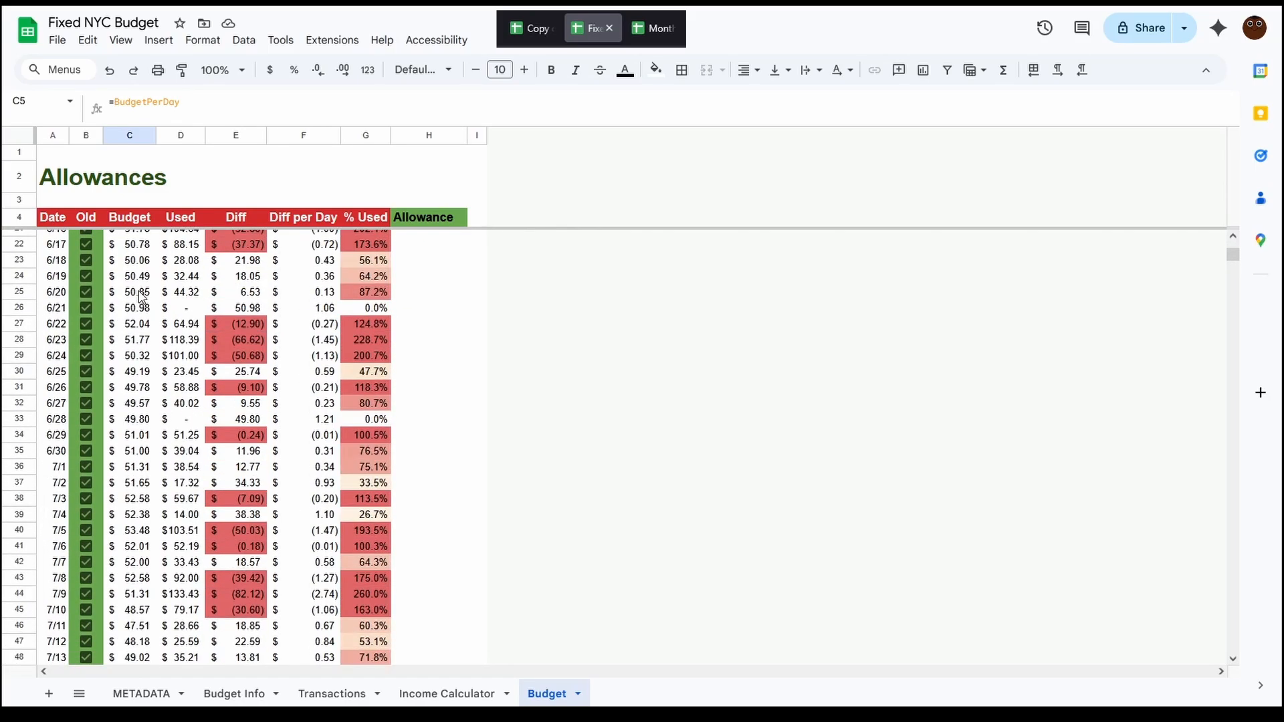
scroll(141, 297, up, 5)
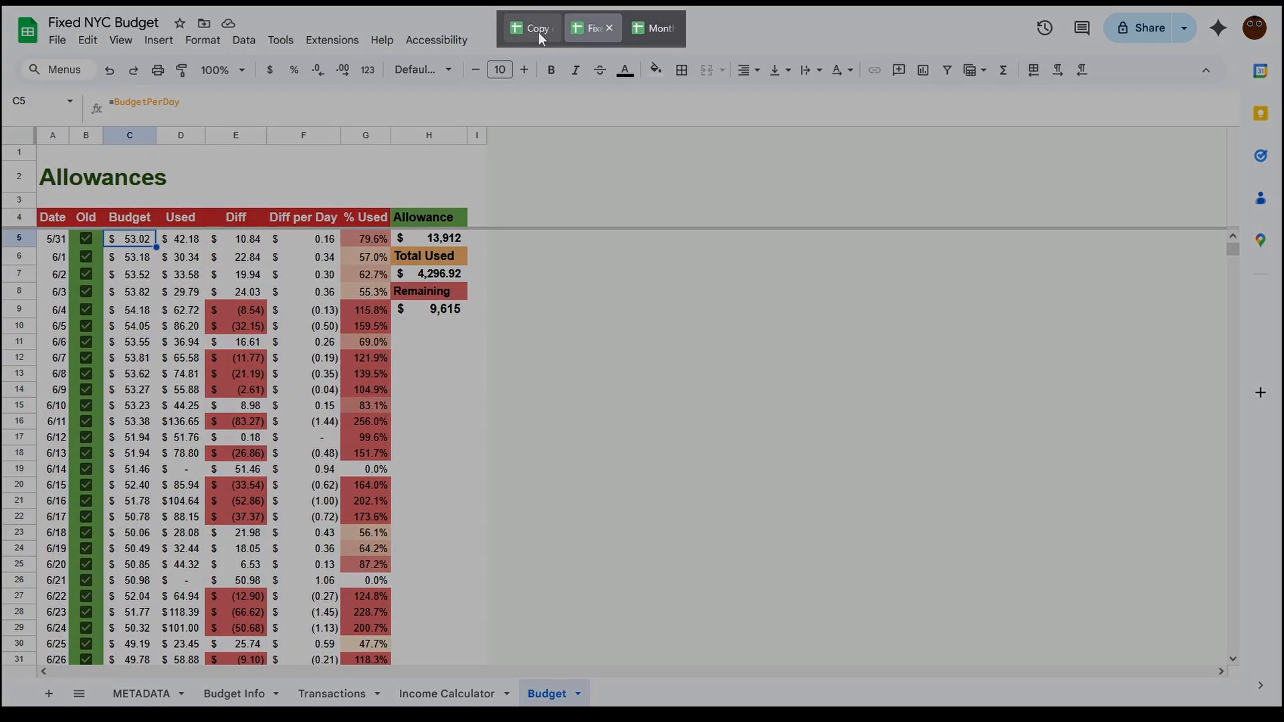